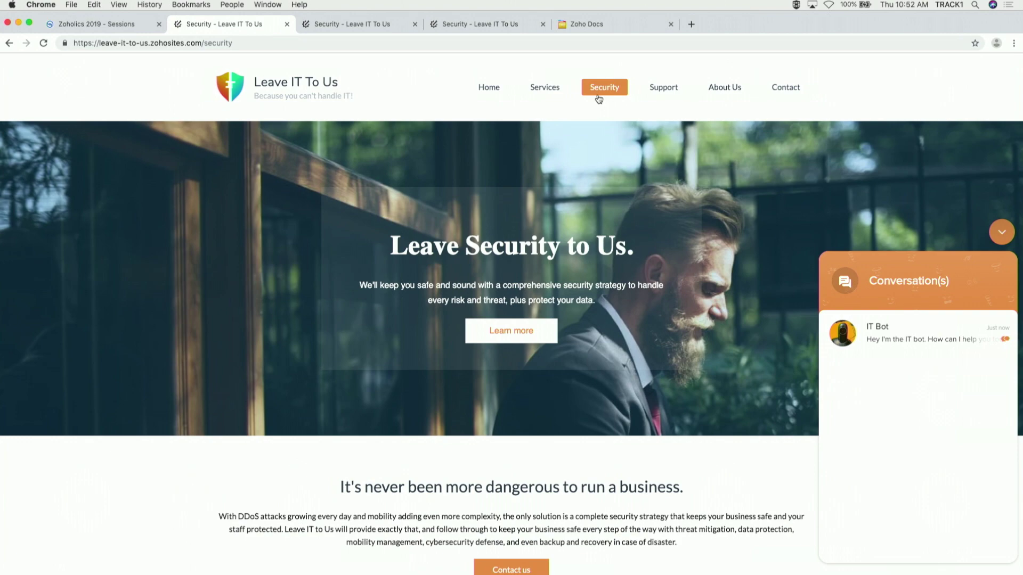
Browse down the Leave IT To Us home page, then open and close the support help center tab.
scroll(353, 216, "down", 7)
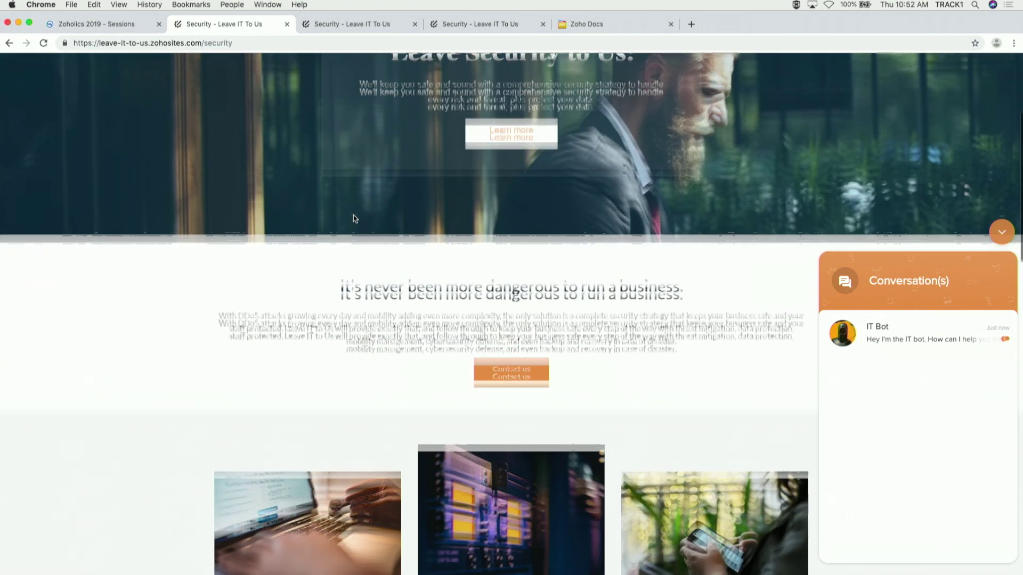
scroll(353, 215, "down", 3)
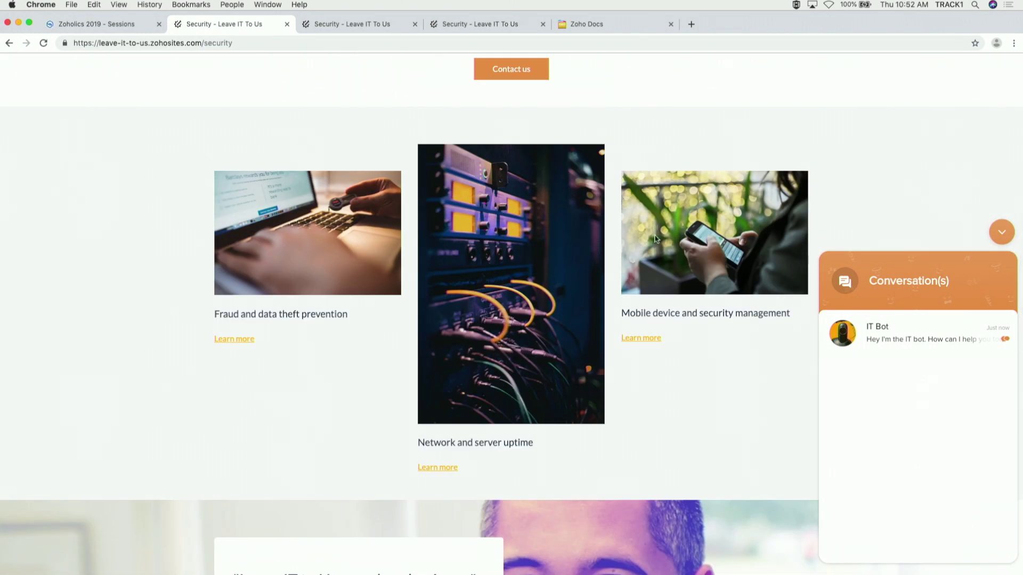
scroll(655, 239, "down", 1)
scroll(656, 239, "down", 5)
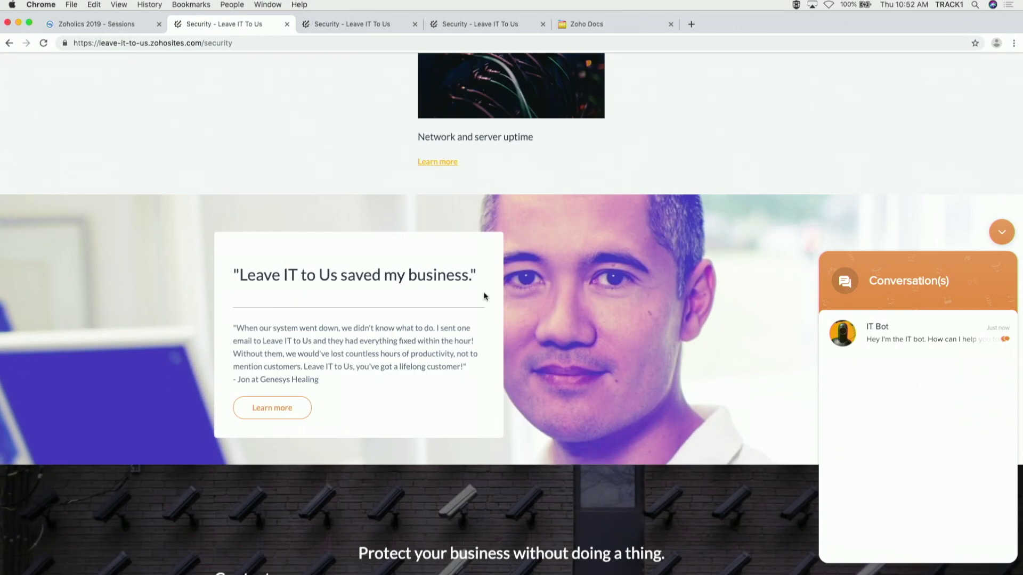
scroll(484, 296, "down", 8)
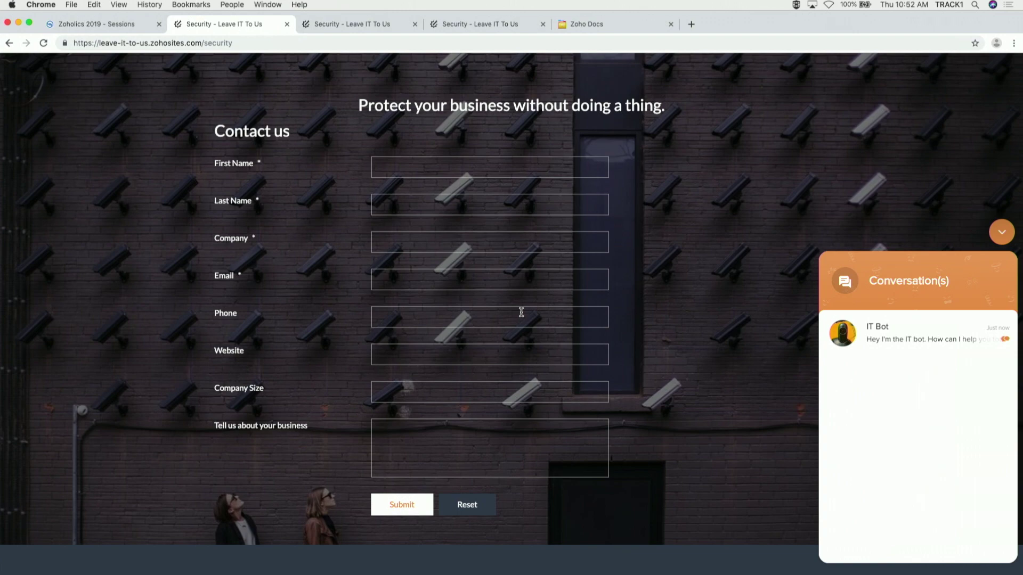
scroll(521, 312, "up", 20)
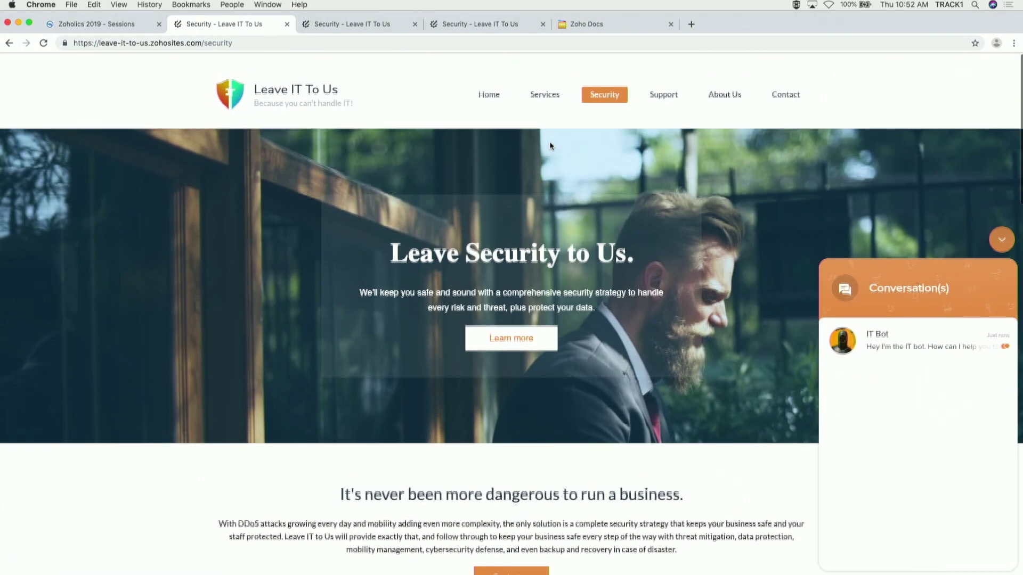
left_click(663, 88)
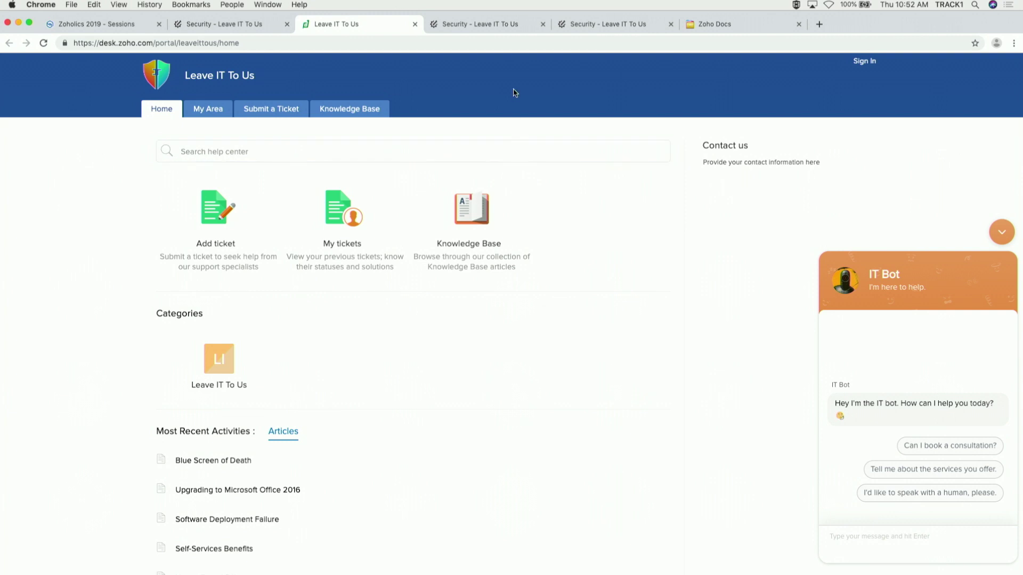
left_click(415, 24)
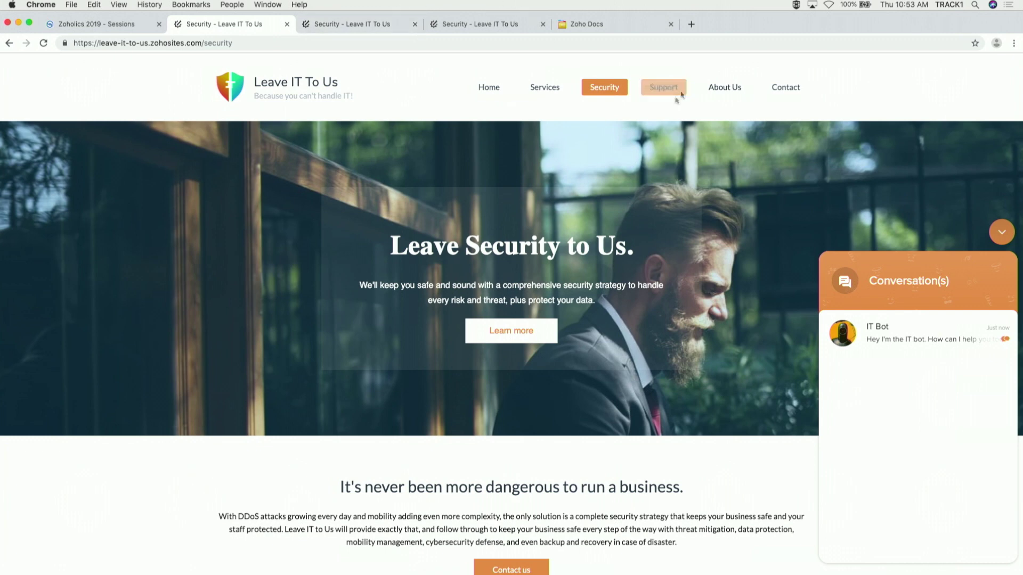
Visit the About Us and Contact pages, then return home via the site logo.
left_click(724, 96)
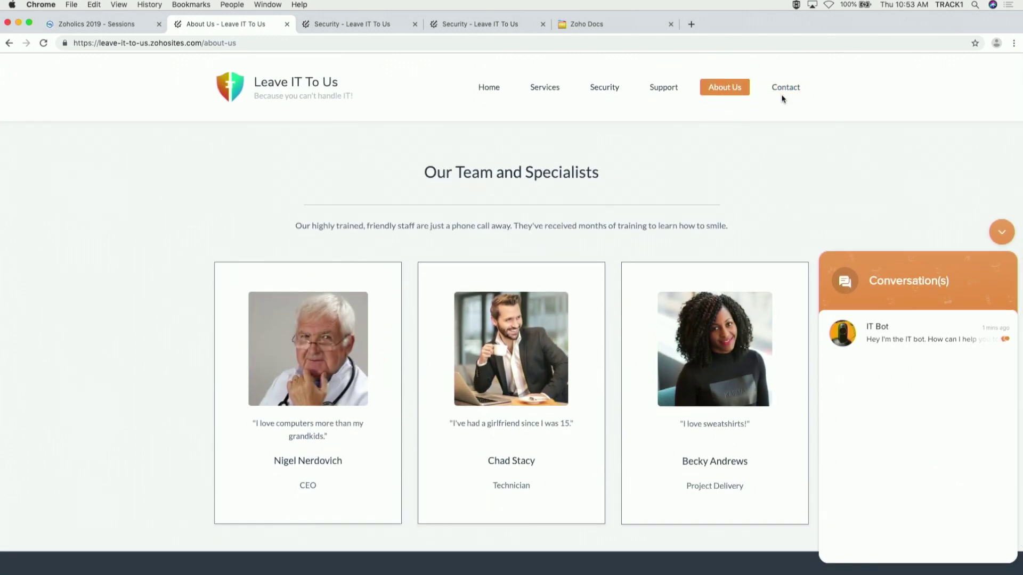
left_click(782, 90)
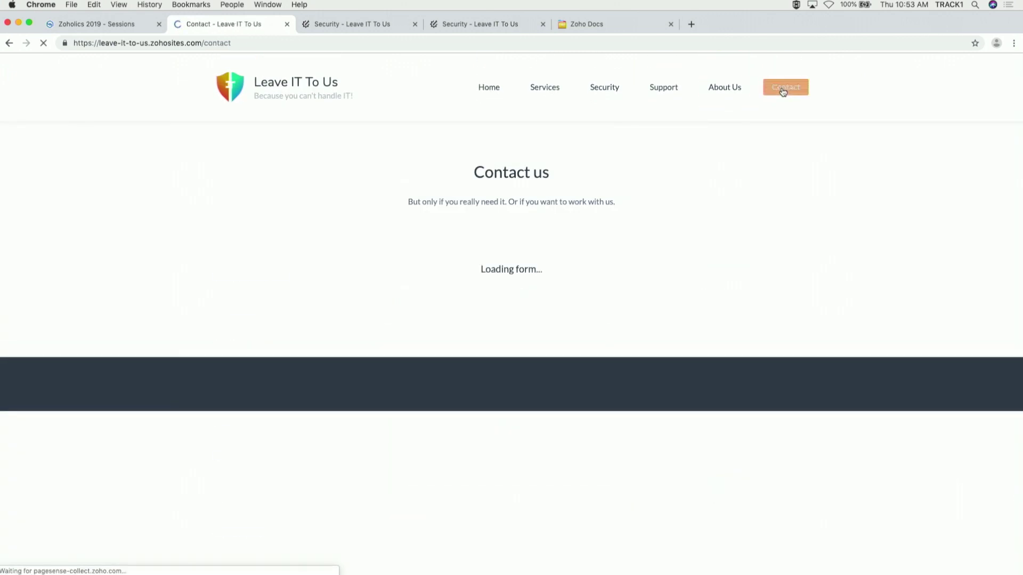
scroll(707, 212, "down", 3)
scroll(708, 212, "down", 3)
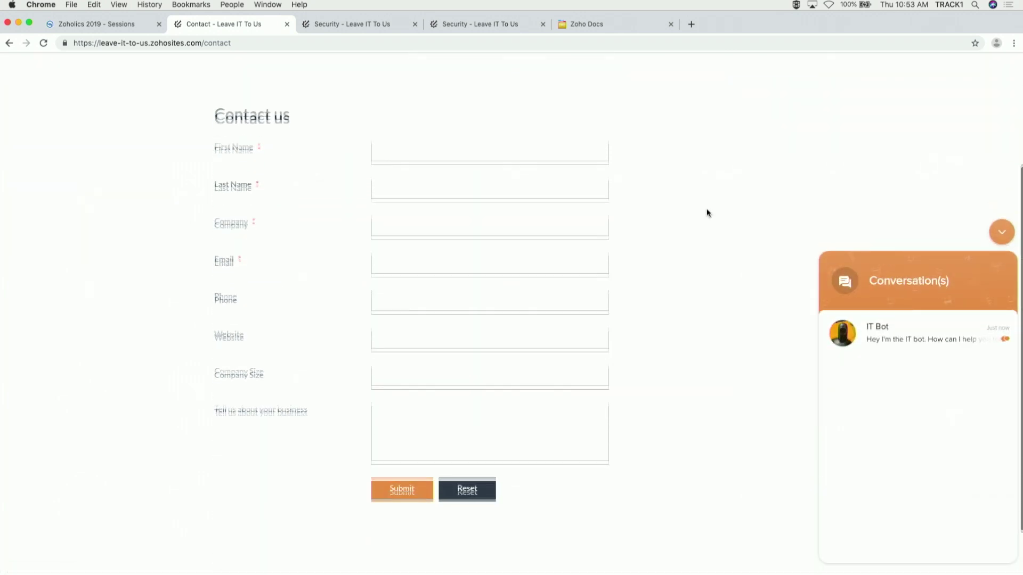
scroll(707, 212, "up", 4)
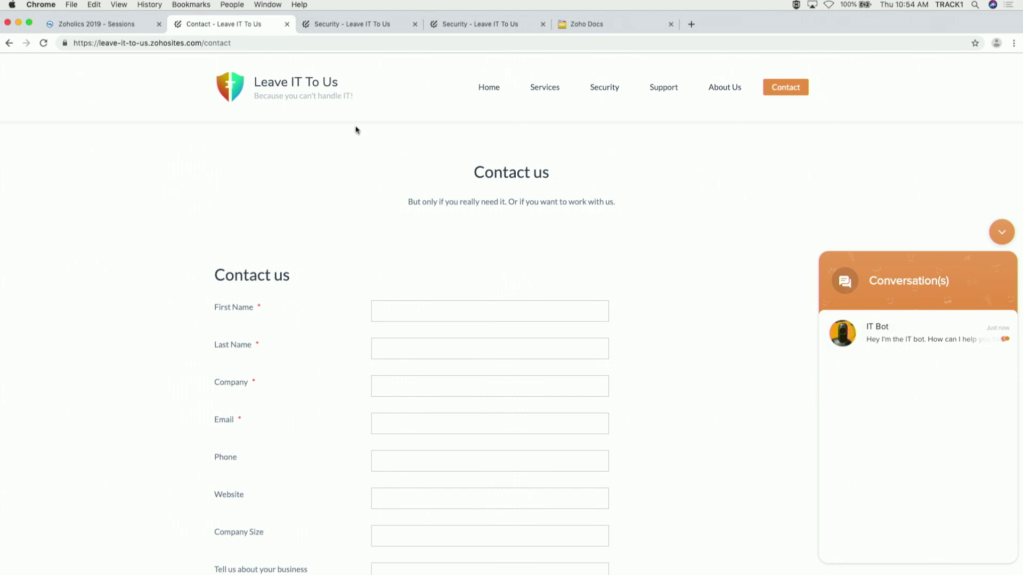
left_click(240, 94)
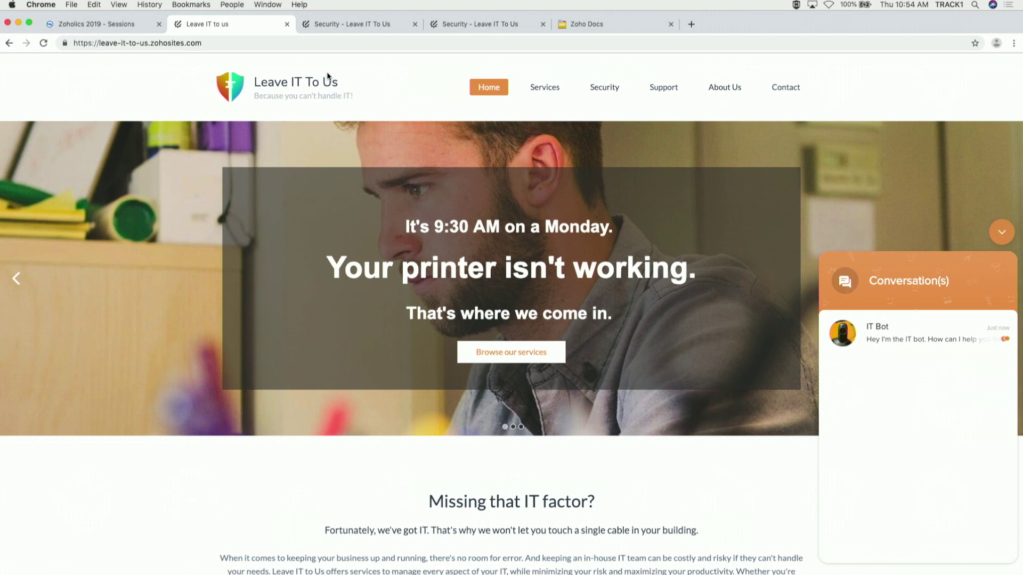
Switch desktops to Zoho One and open the Leave IT To Us site from the Sites app.
key("ctrl+Right")
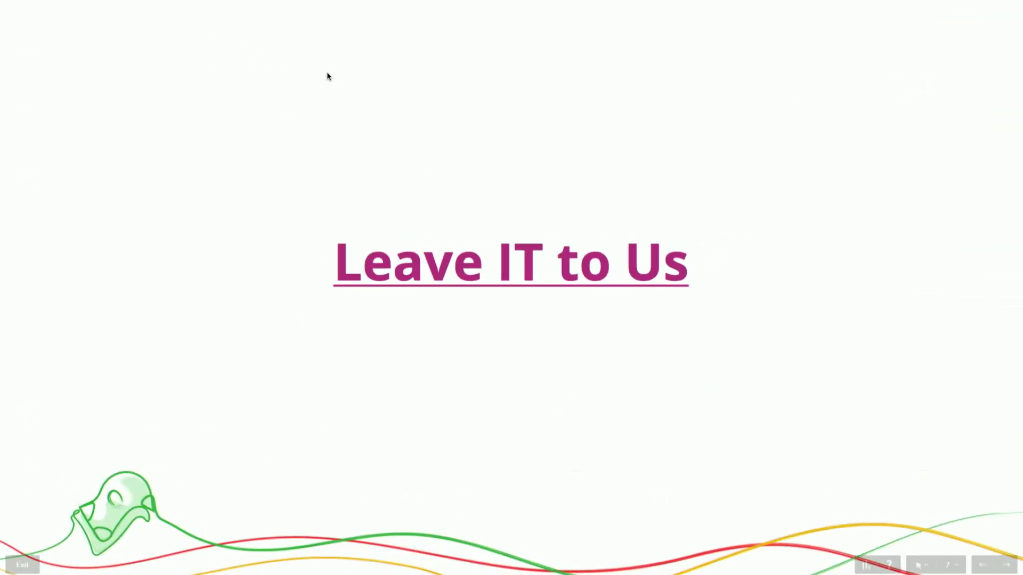
key("ctrl+Right")
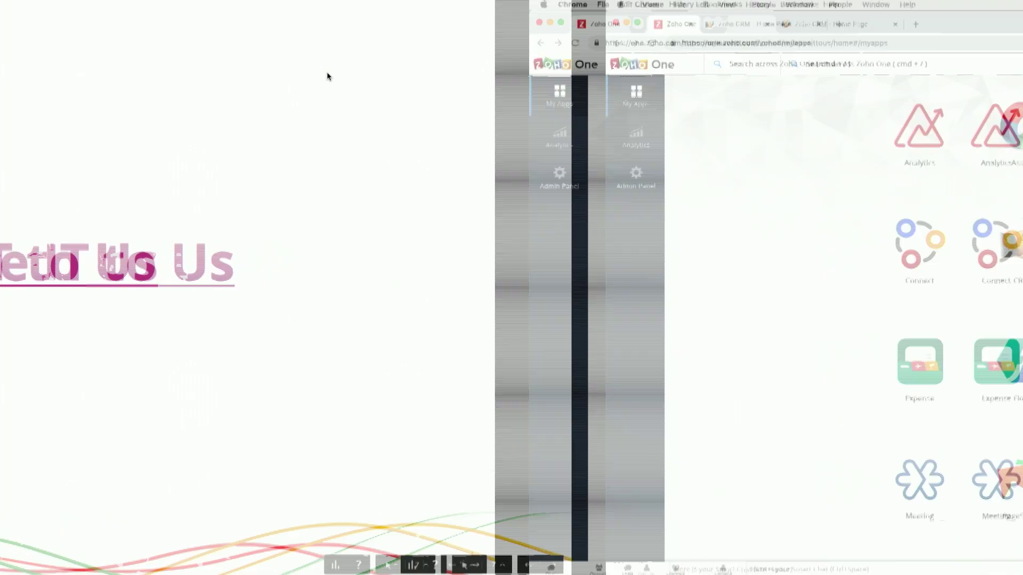
scroll(467, 310, "down", 10)
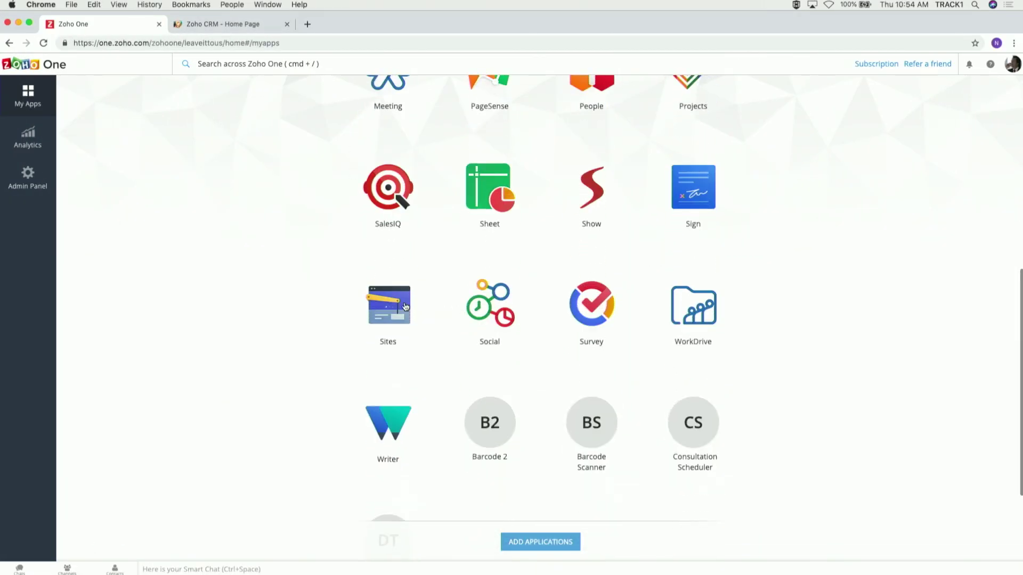
left_click(405, 305)
left_click(322, 194)
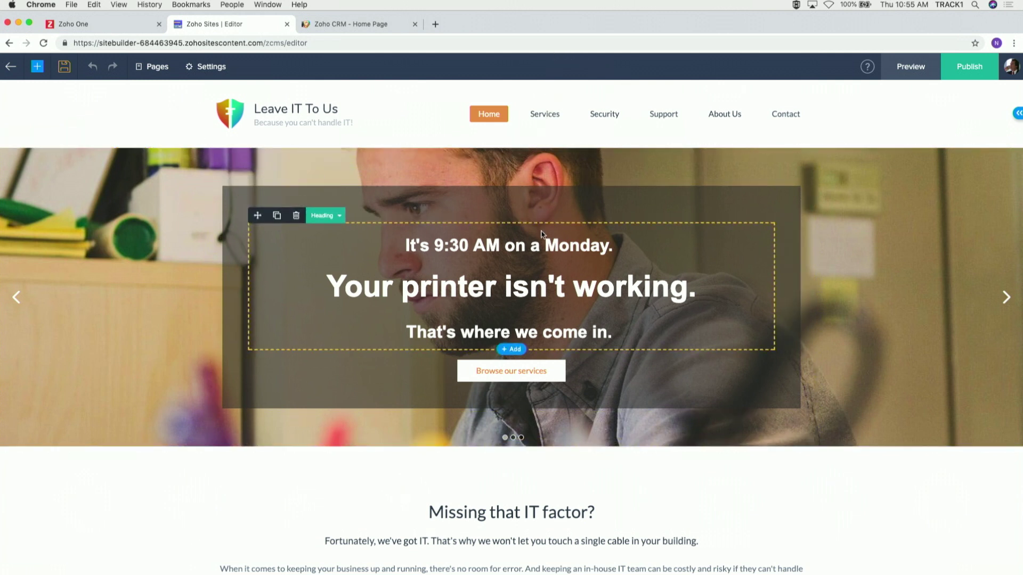
Replace 'printer' with 'network' in the hero heading to read 'Your network isn't working.'.
left_click(567, 240)
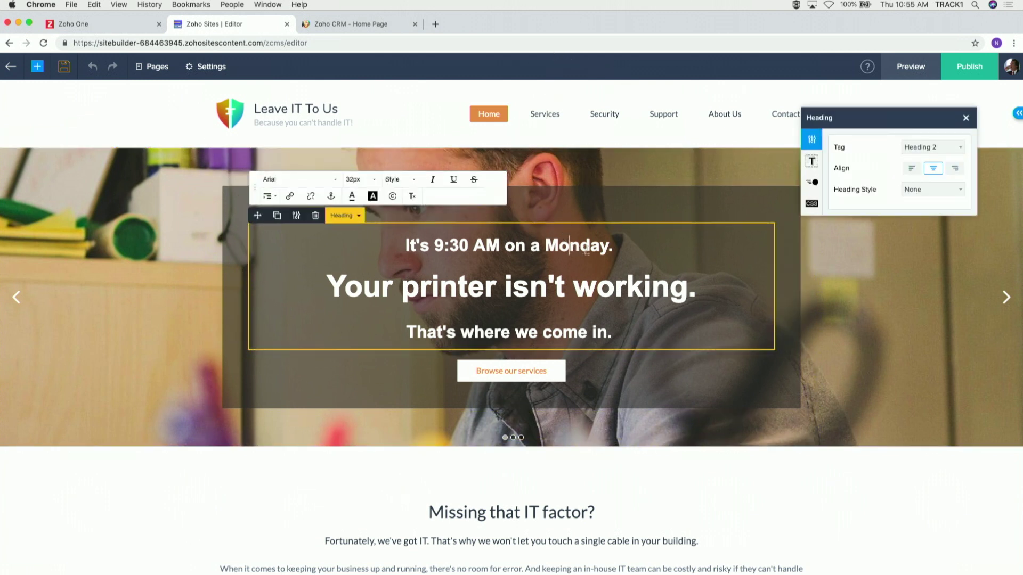
left_click(615, 246)
left_click_drag(615, 247, 434, 247)
left_click(463, 247)
double_click(442, 293)
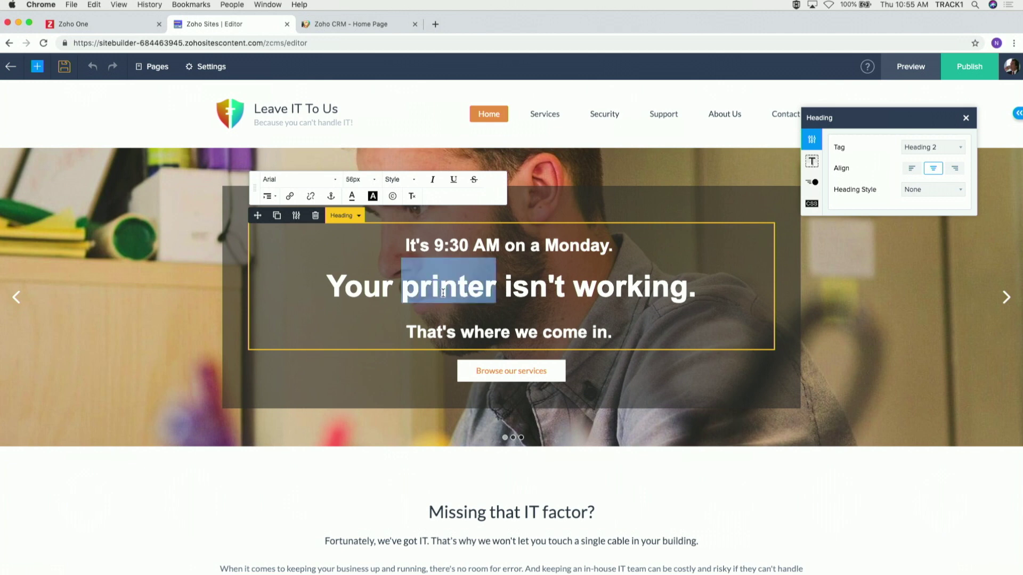
type("network")
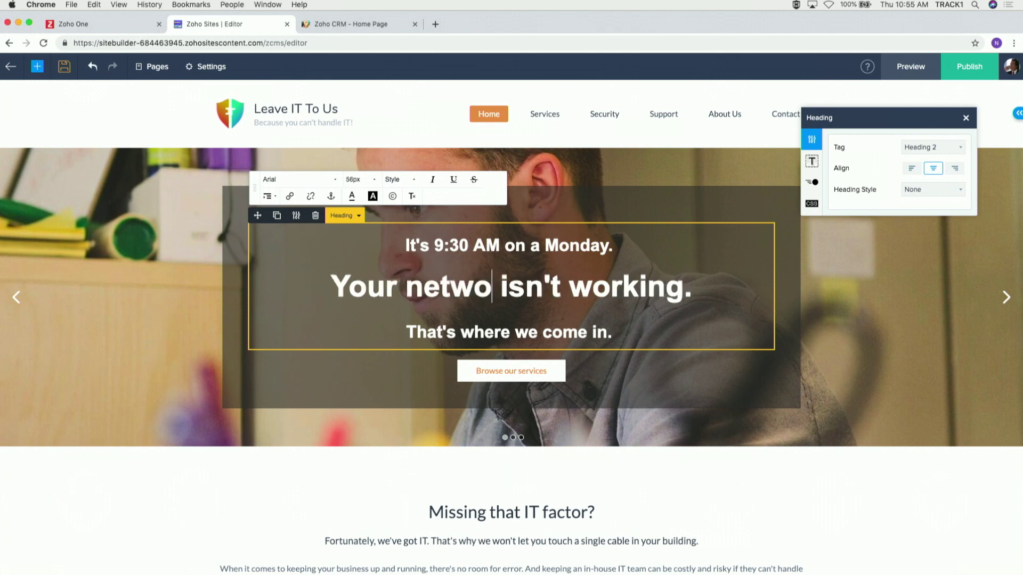
scroll(449, 331, "down", 5)
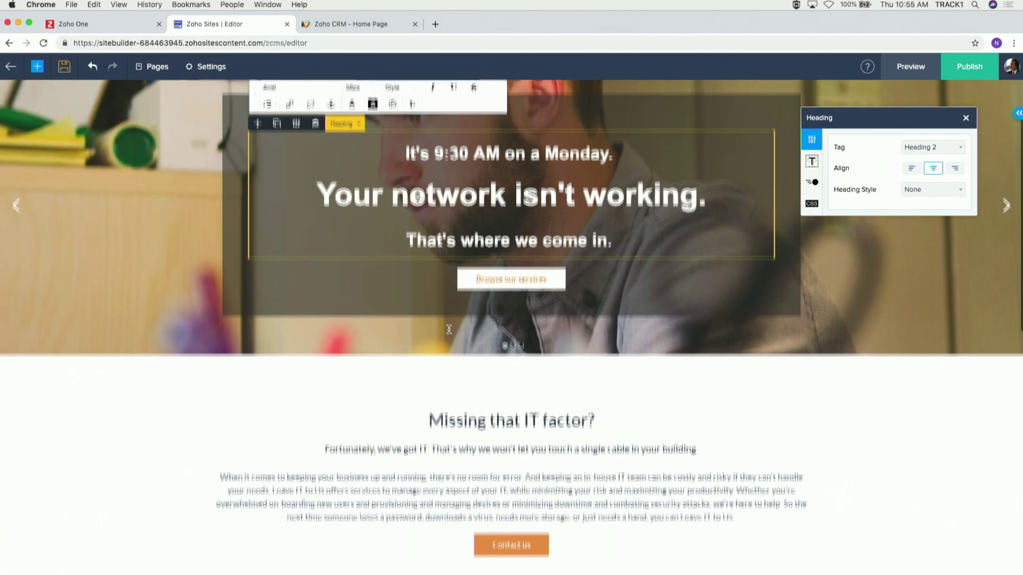
scroll(449, 329, "down", 3)
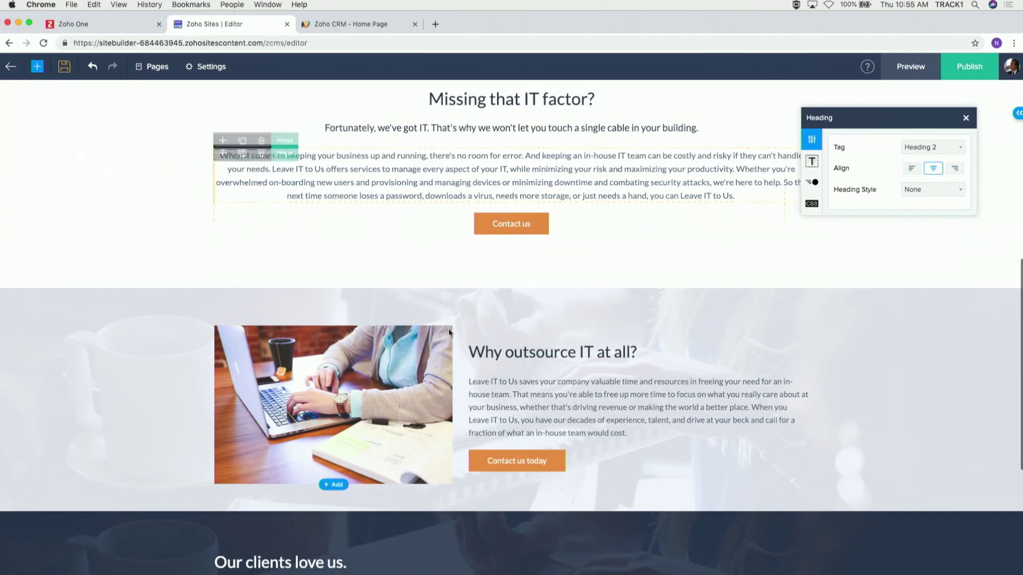
Swap the laptop photo beside 'Why outsource IT at all?' for a gallery image.
left_click(389, 364)
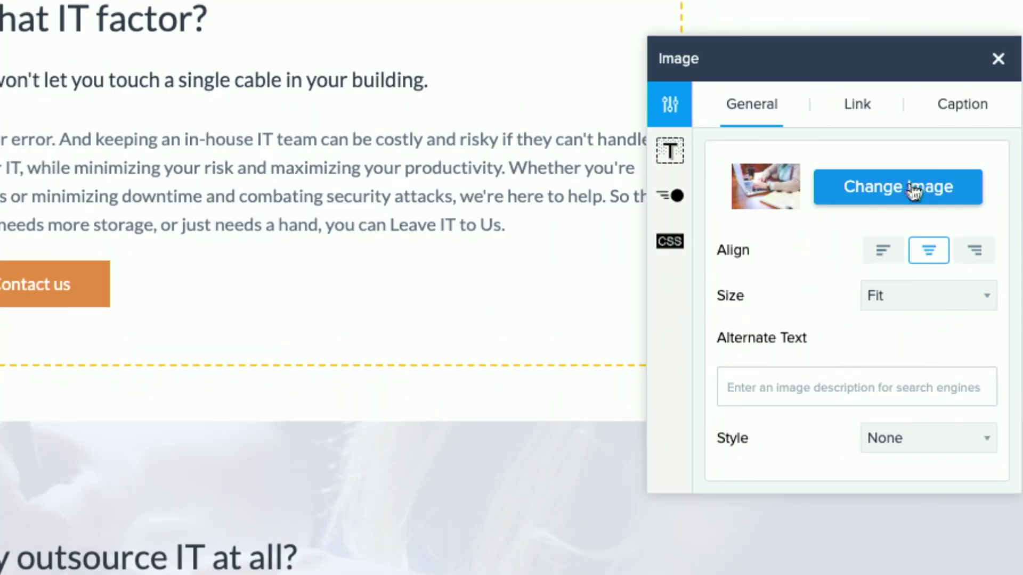
left_click(930, 181)
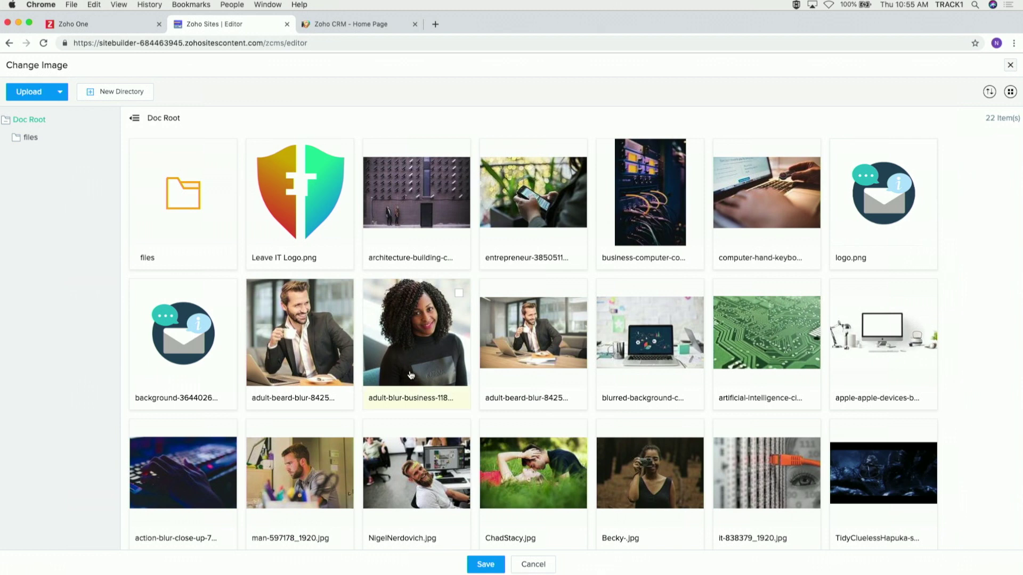
left_click(30, 98)
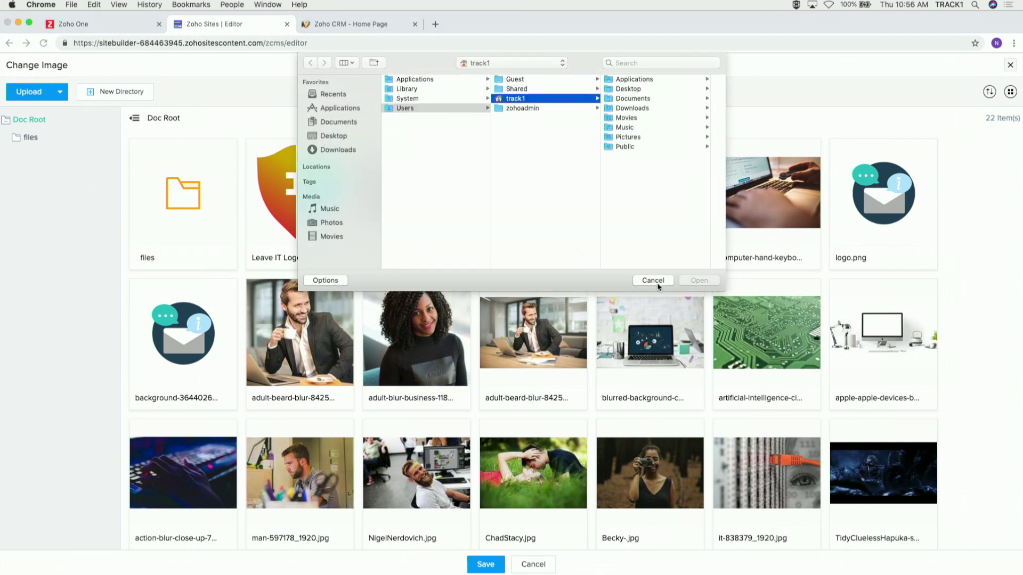
left_click(654, 282)
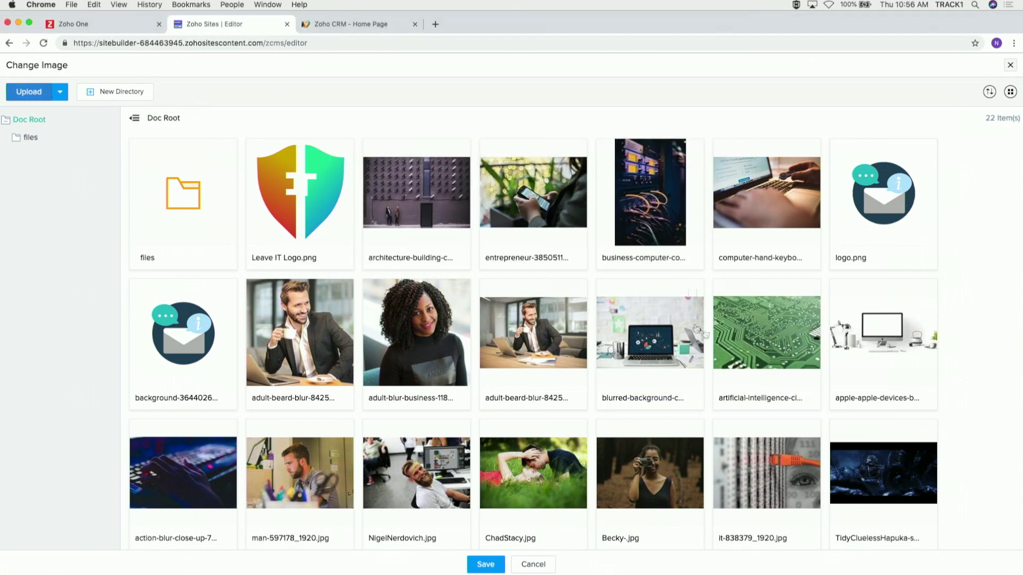
left_click(485, 564)
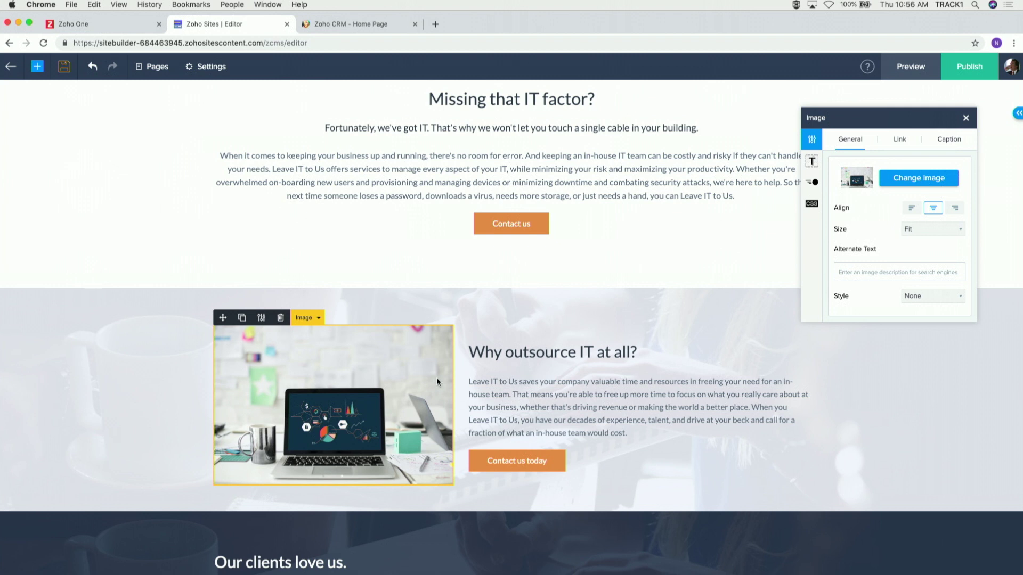
Scroll down below the 'Why outsource IT at all?' section.
scroll(436, 381, "down", 5)
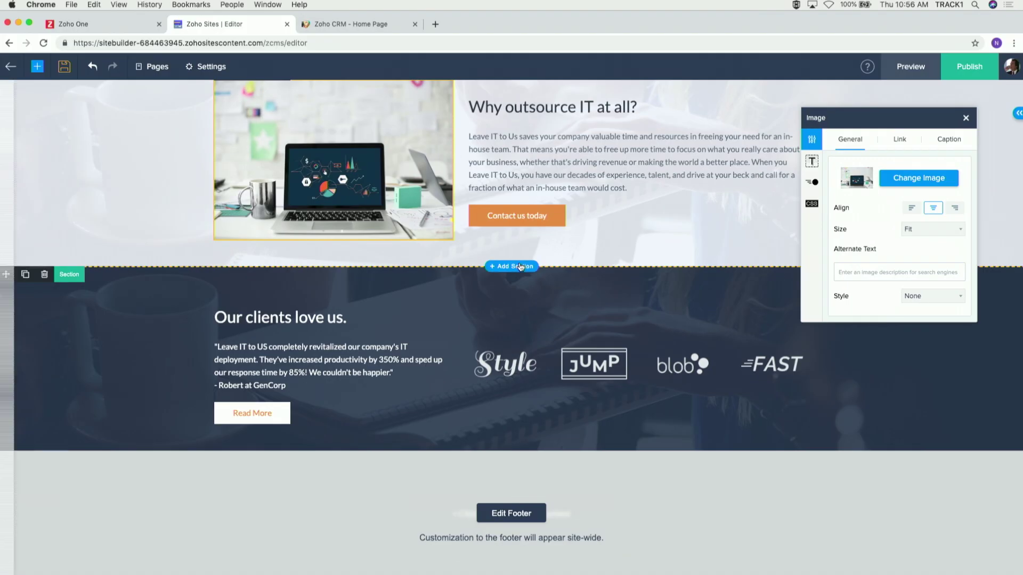
Insert the three-person team template as a new section under 'Why outsource IT at all?'.
left_click(520, 267)
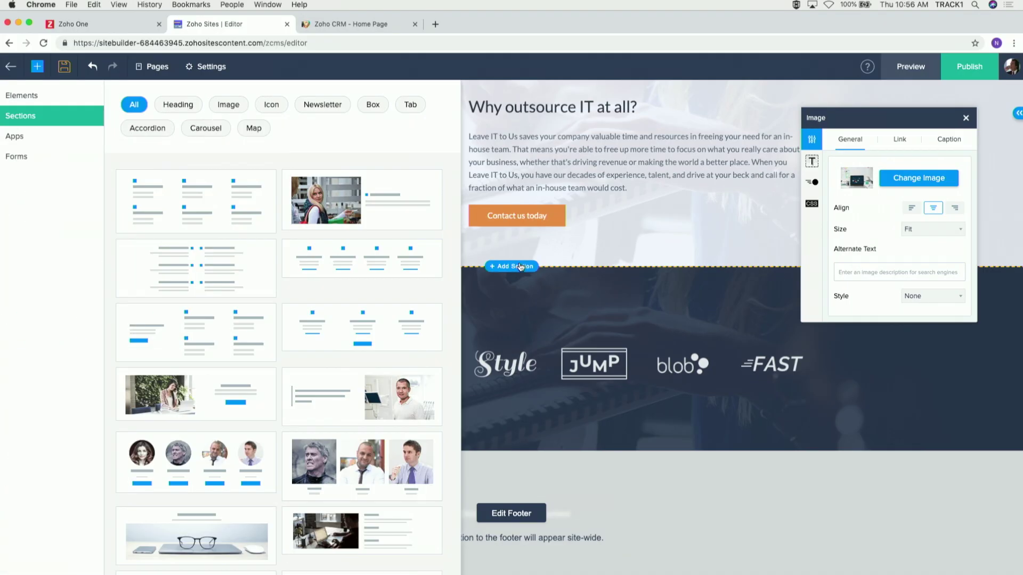
scroll(371, 209, "down", 15)
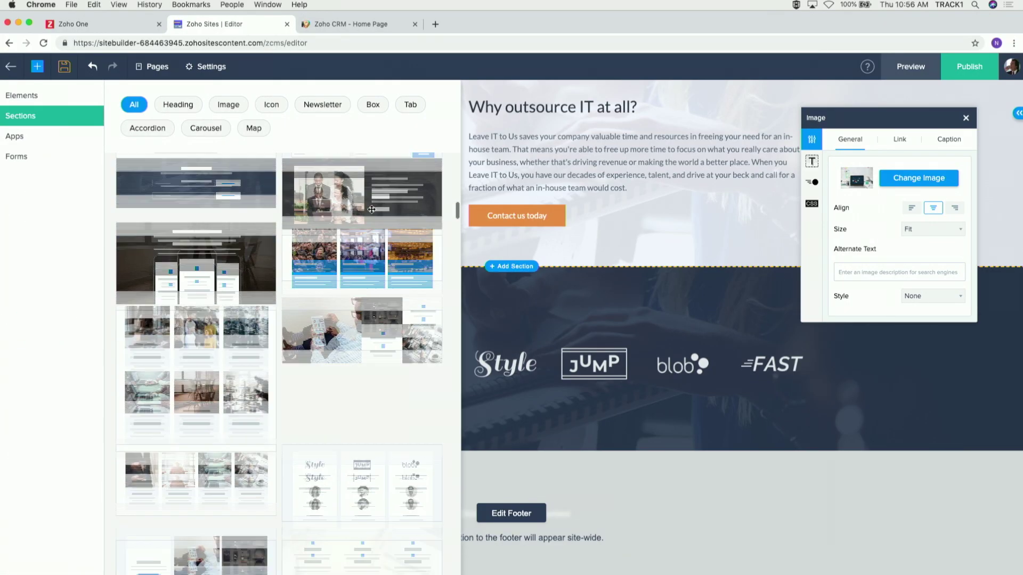
scroll(371, 210, "down", 15)
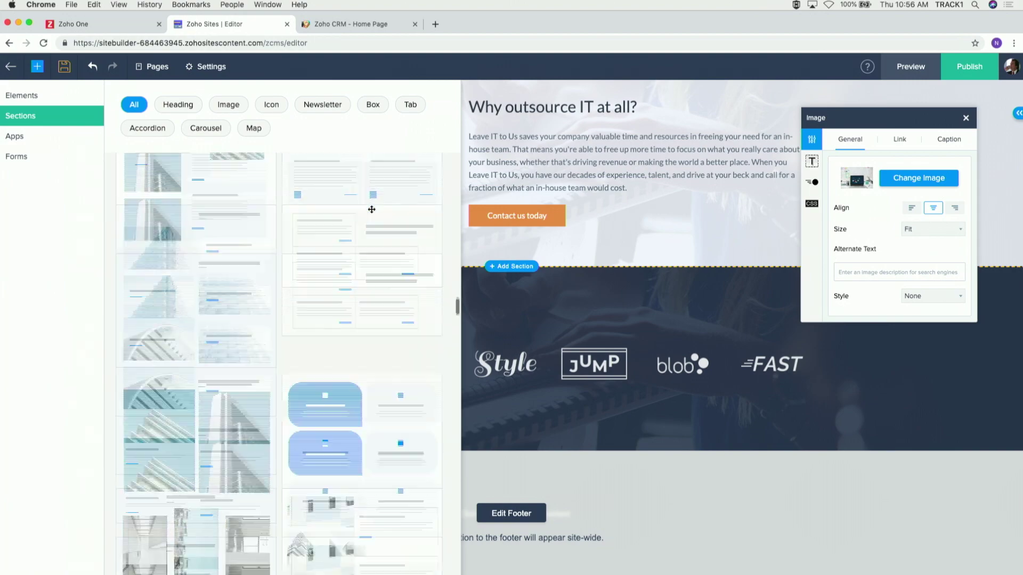
scroll(372, 209, "down", 15)
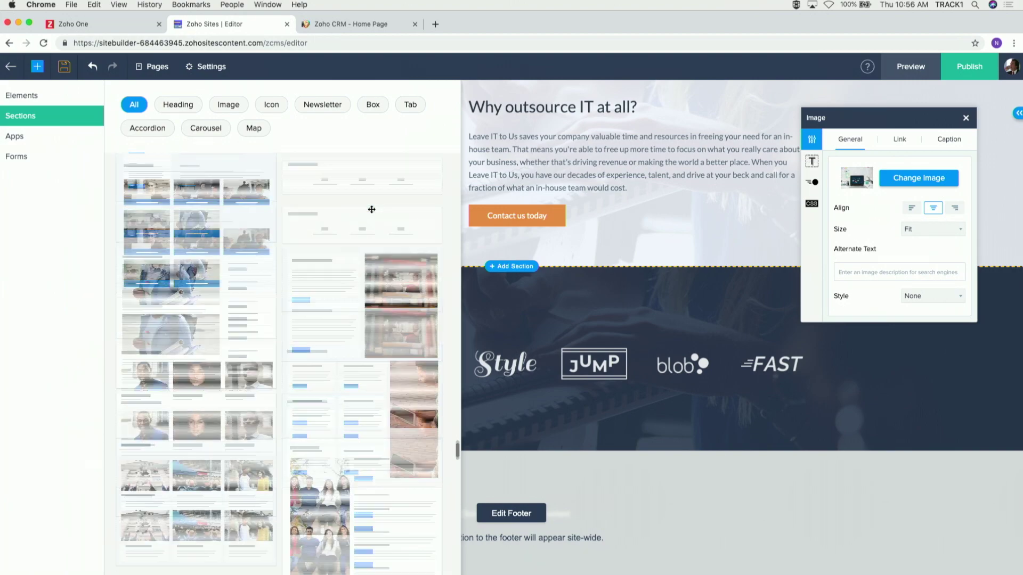
scroll(371, 209, "down", 10)
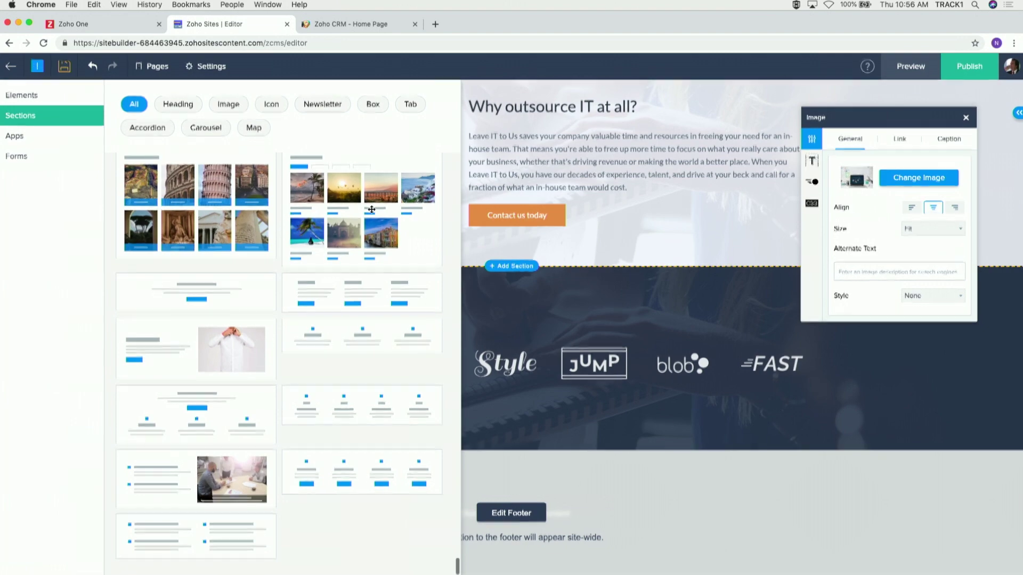
scroll(292, 450, "up", 10)
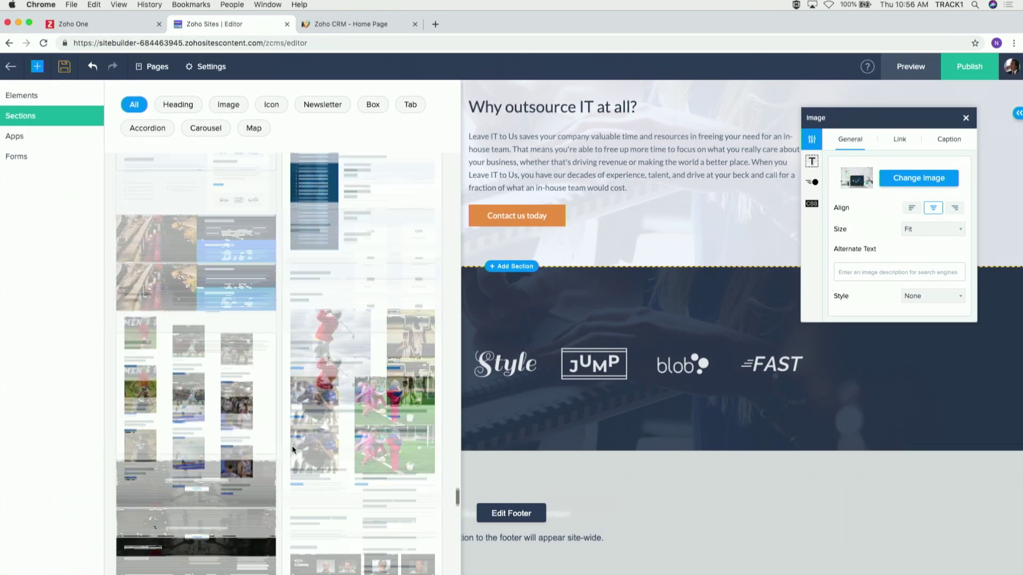
scroll(292, 450, "up", 5)
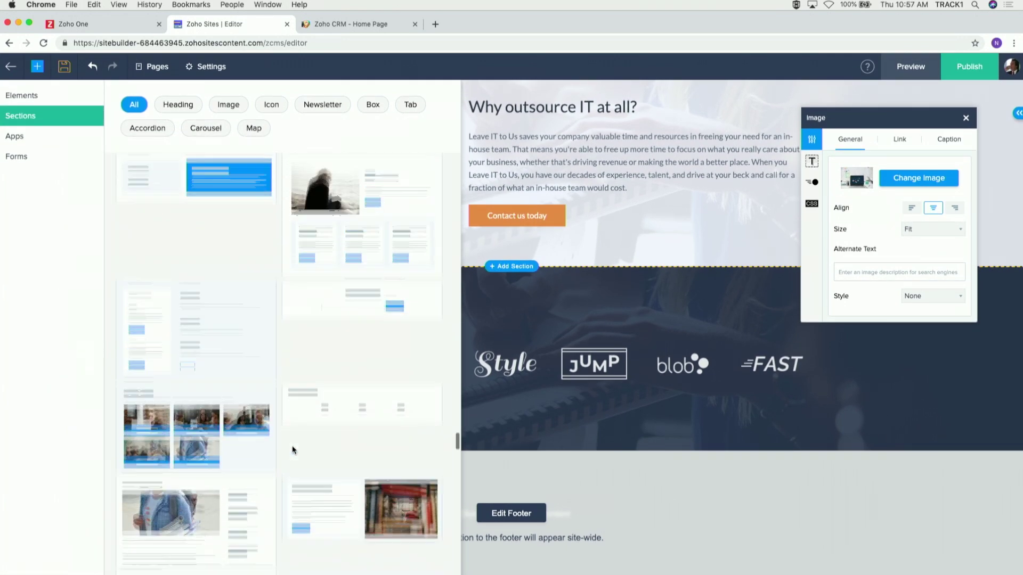
scroll(293, 450, "up", 6)
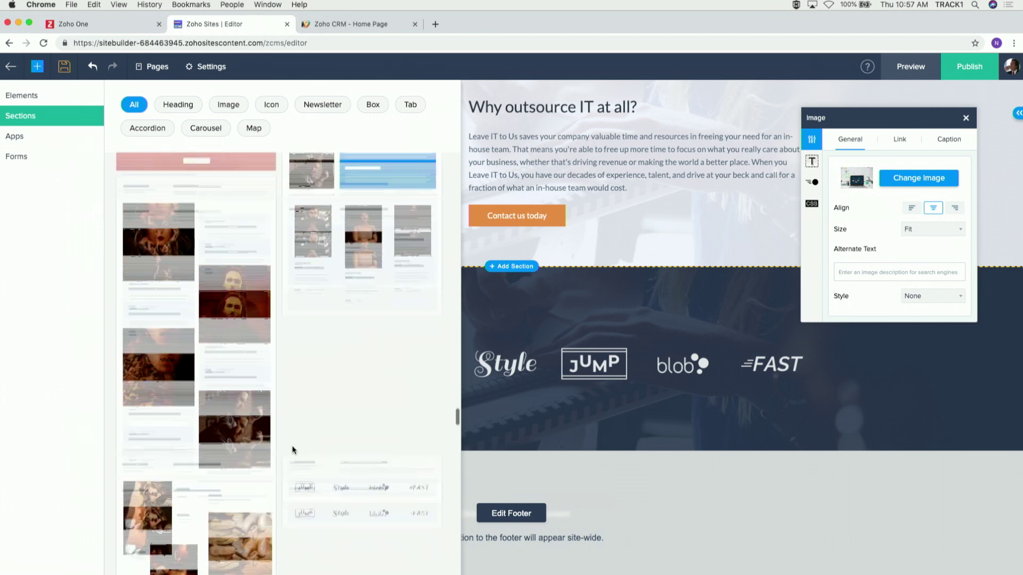
scroll(292, 450, "up", 3)
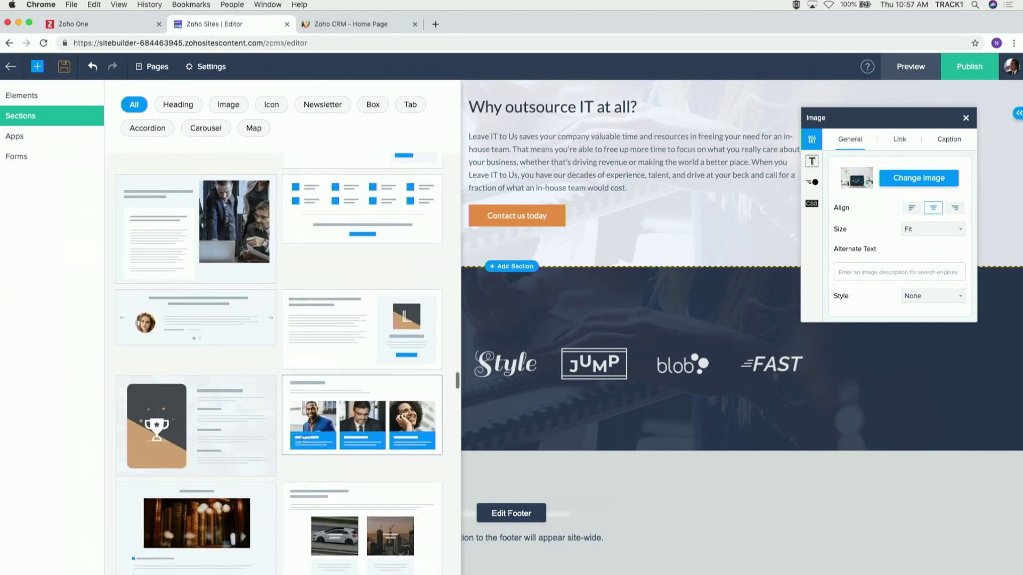
left_click(344, 409)
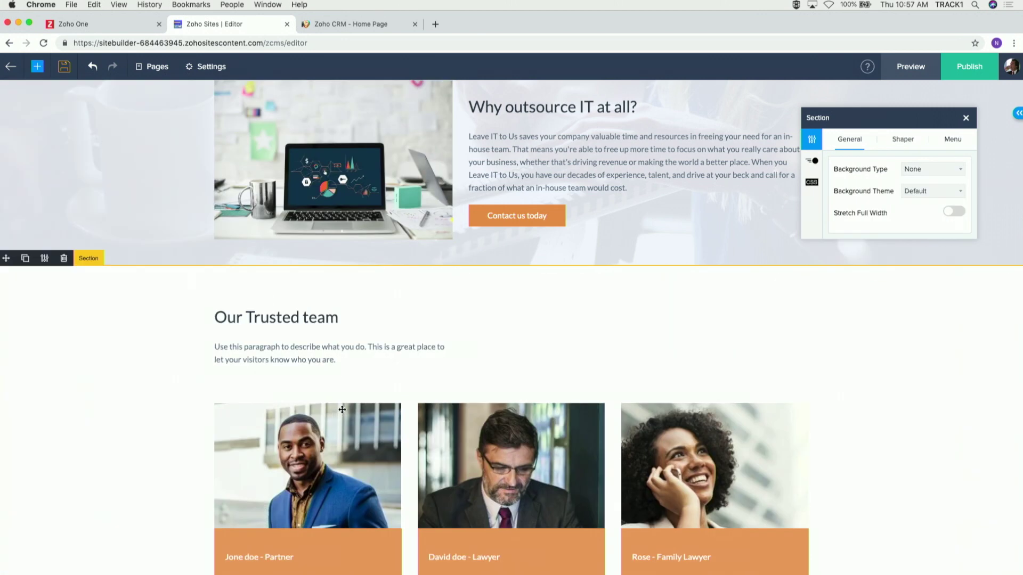
Select the whole 'Our Trusted team' section and delete it, confirming the deletion.
scroll(342, 409, "down", 3)
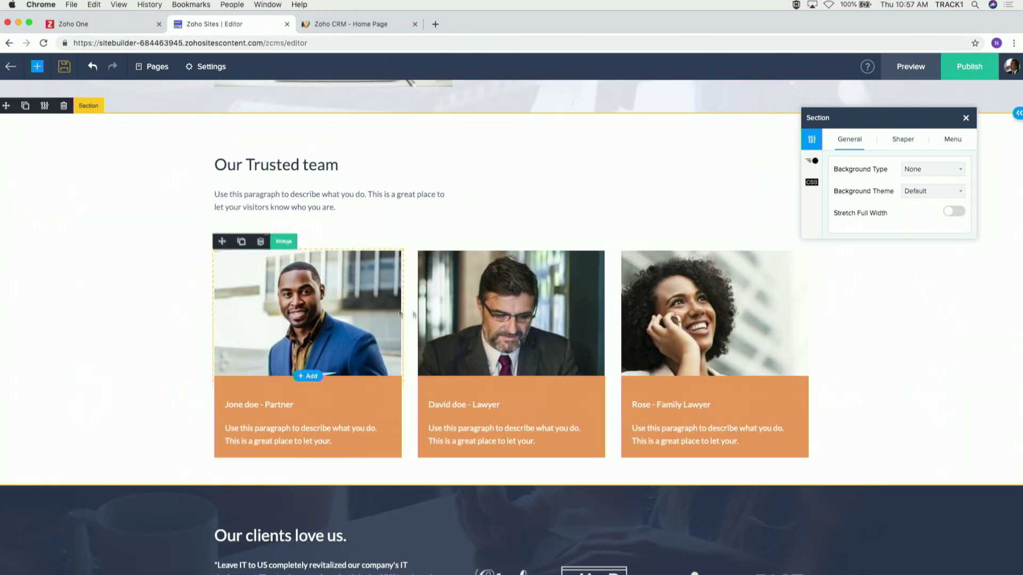
left_click(728, 330)
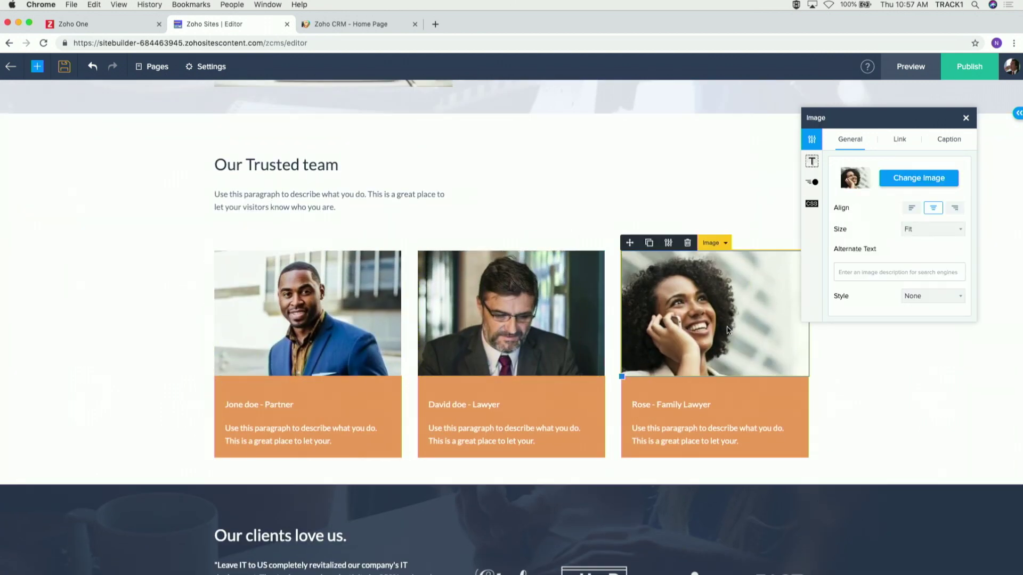
left_click(673, 404)
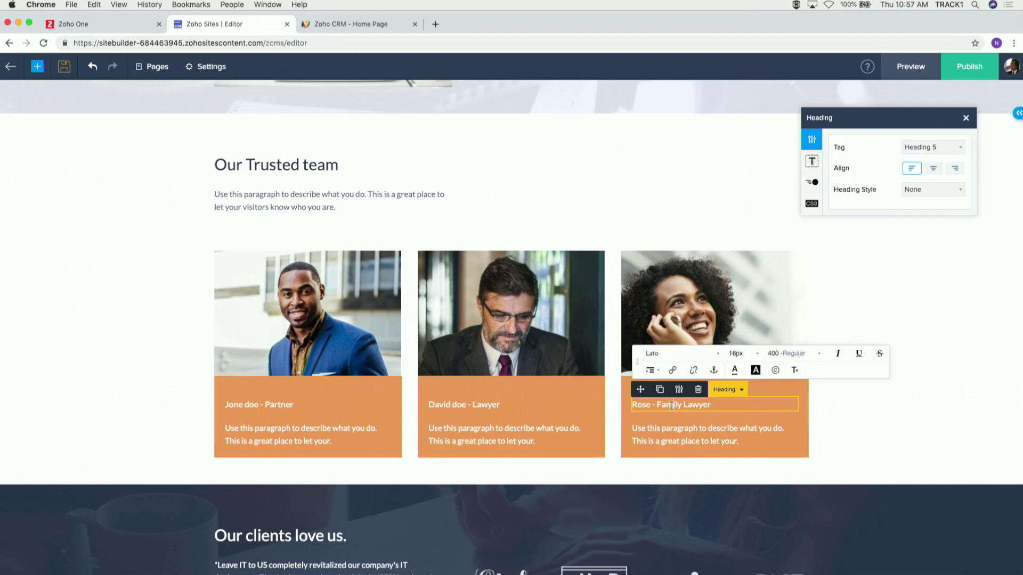
left_click(671, 435)
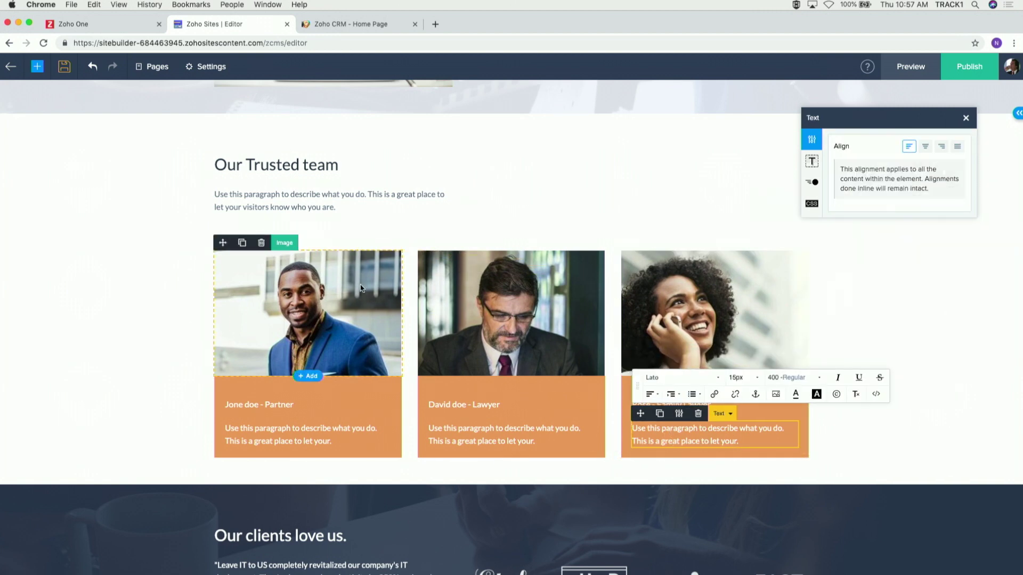
left_click(138, 221)
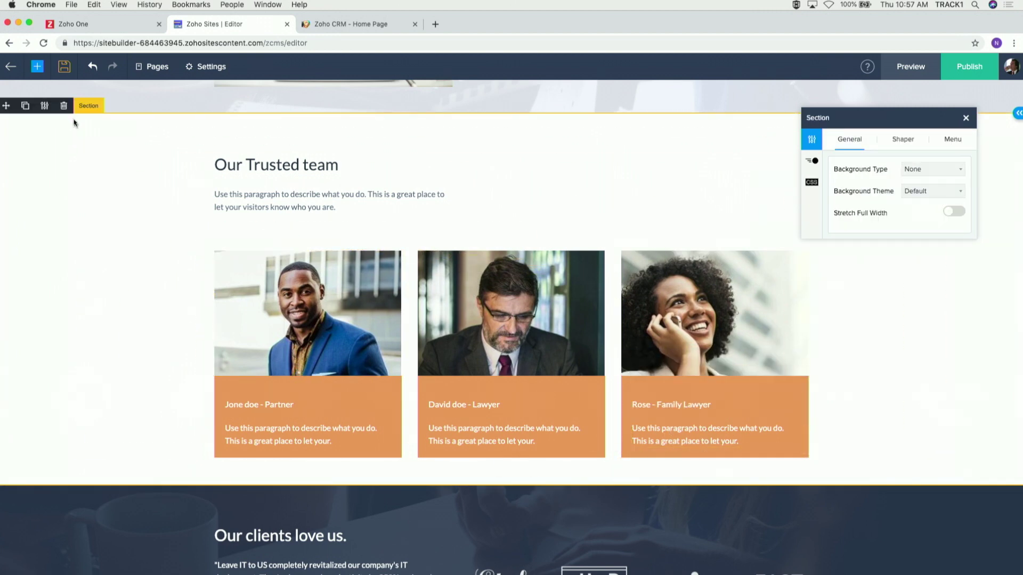
left_click(63, 106)
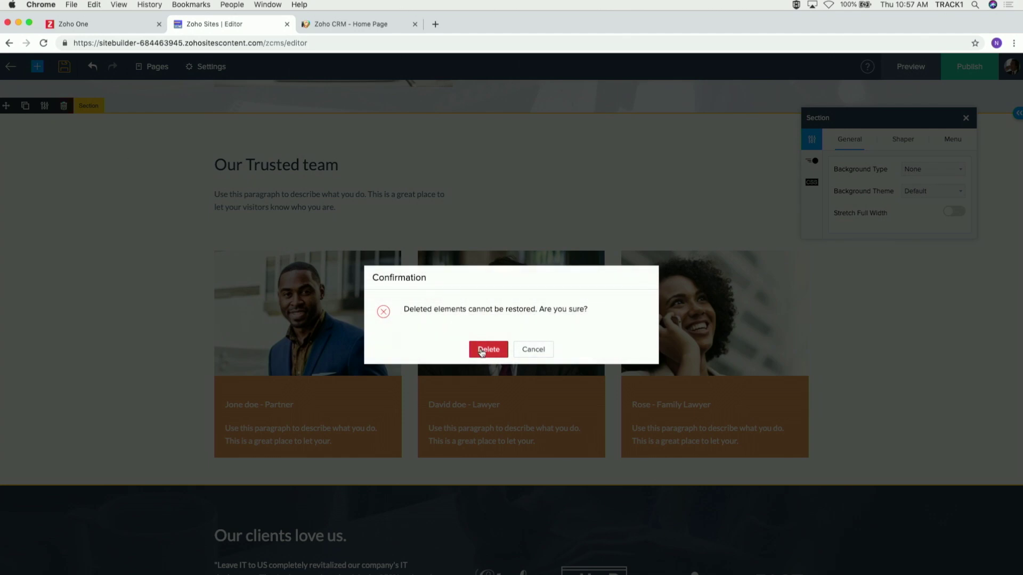
left_click(482, 350)
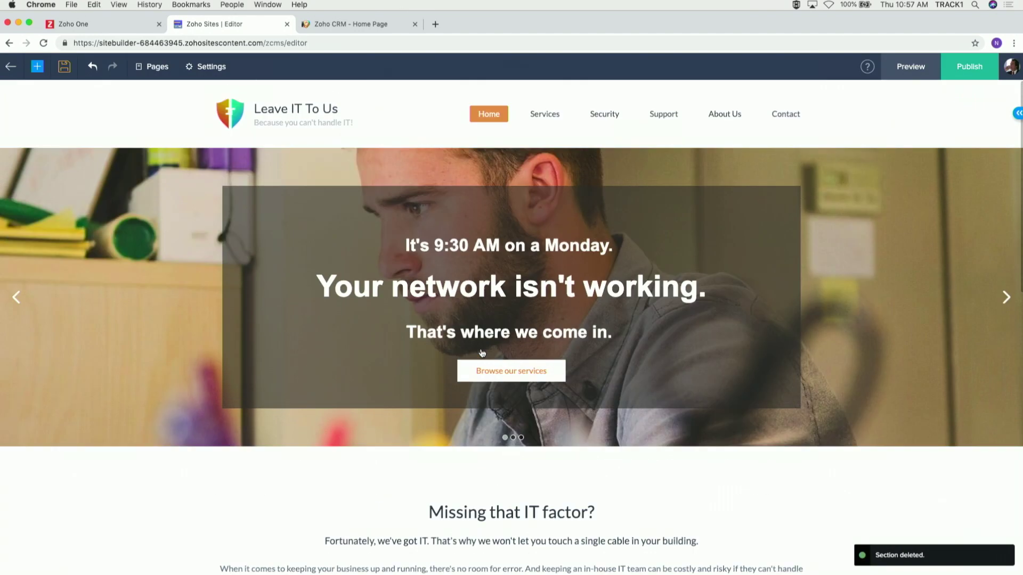
mouse_move(543, 393)
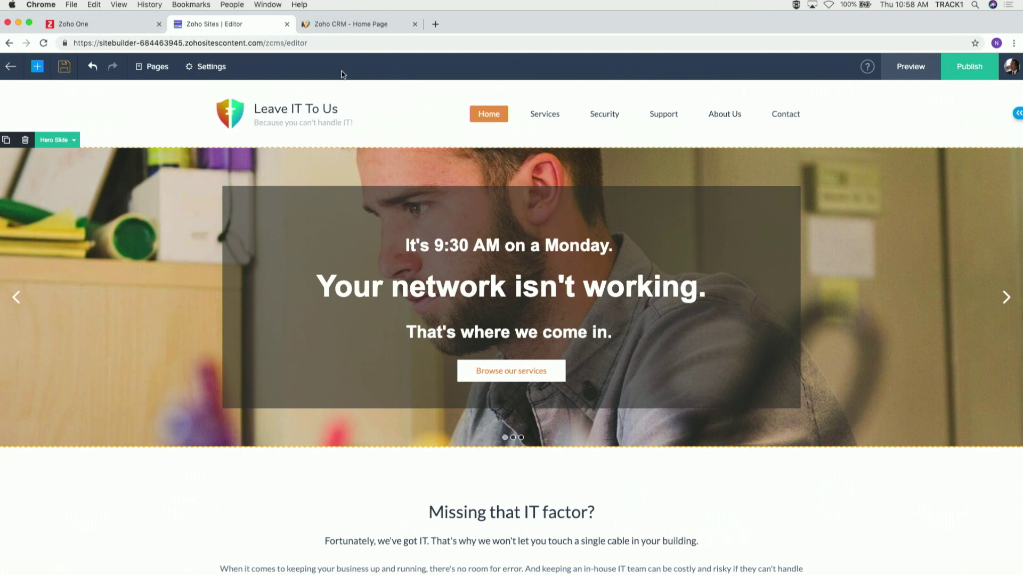
Return to the Zoho One apps page and launch PageSense from My Apps.
left_click(118, 28)
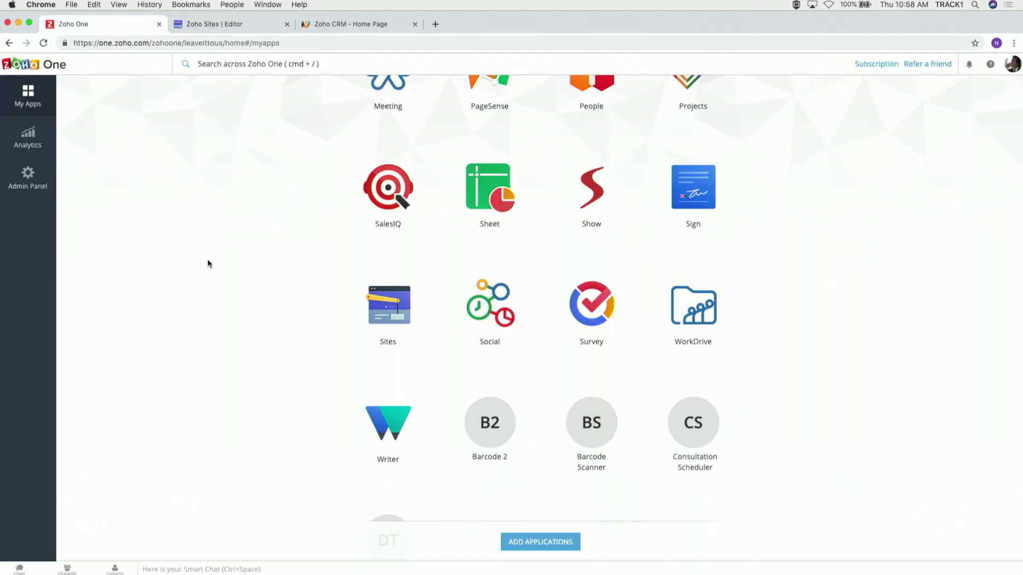
scroll(235, 203, "up", 5)
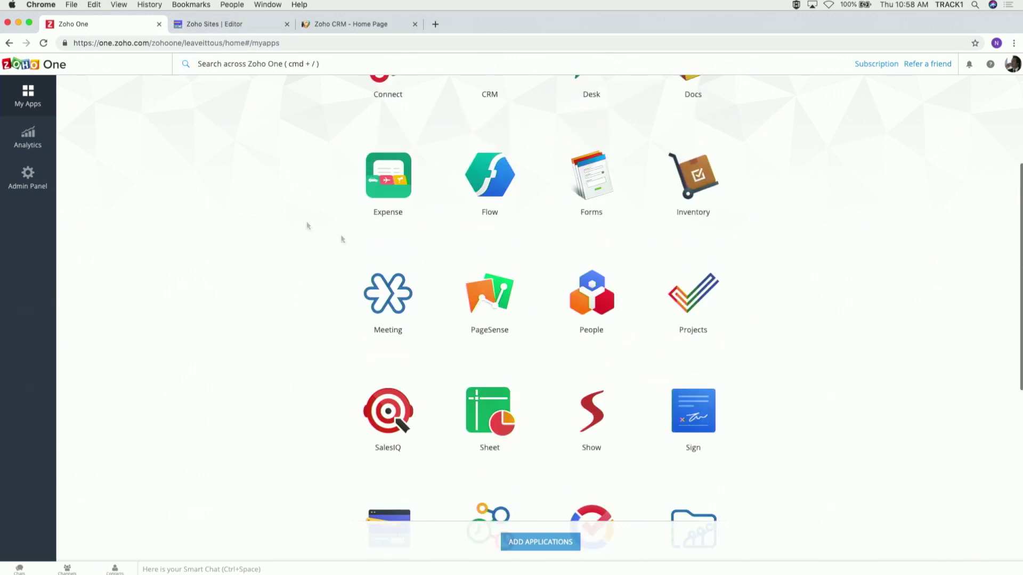
left_click(478, 300)
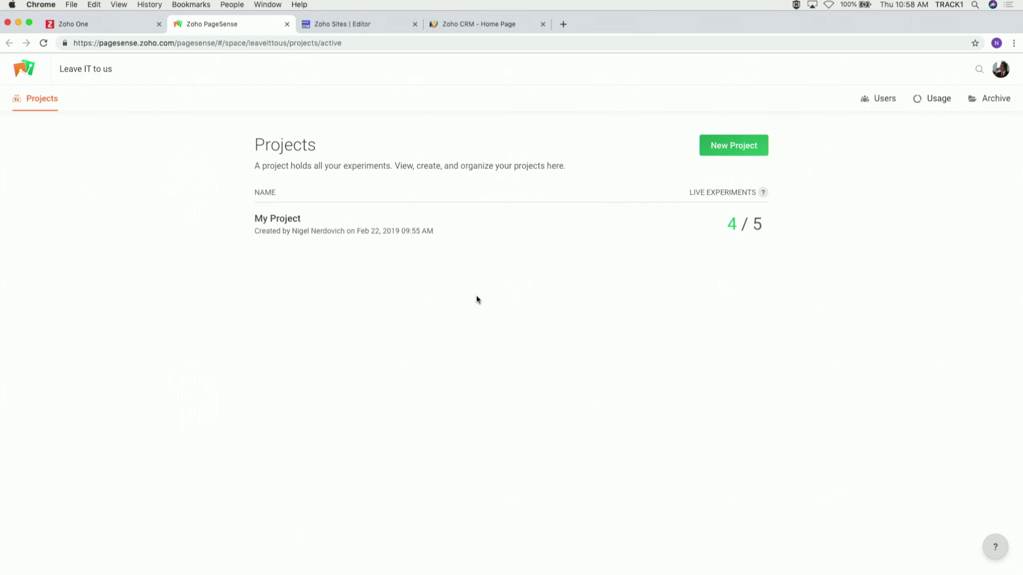
Open My Project and go to its Heatmap list.
left_click(284, 220)
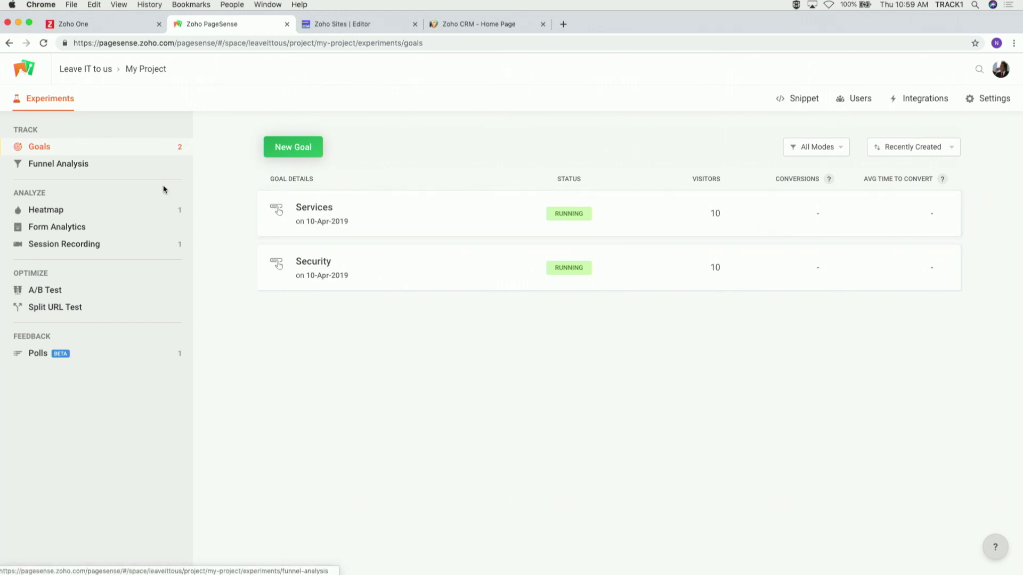
left_click(49, 211)
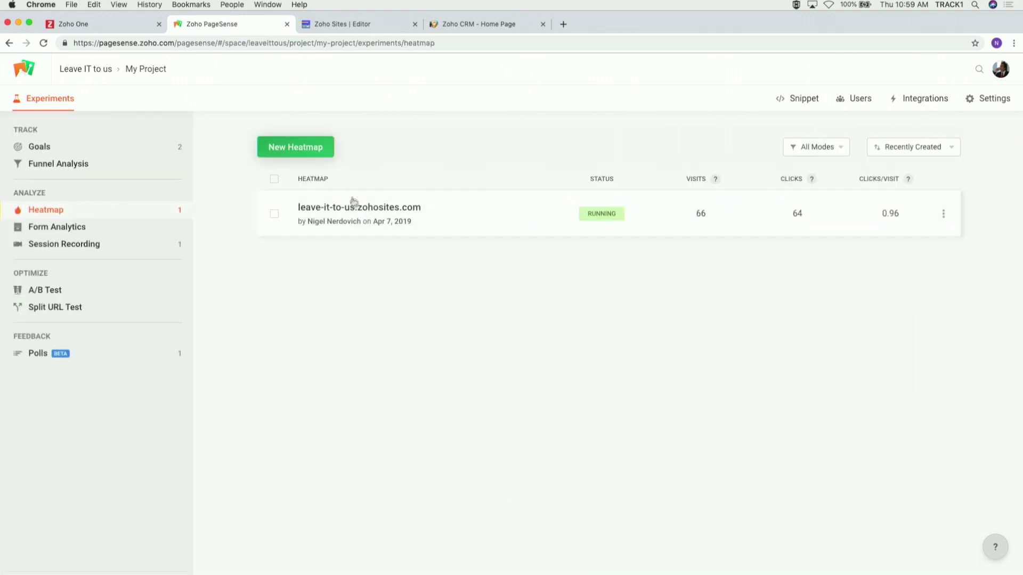
Open the leave-it-to-us.zohosites.com home page heatmap report and view it as a SCROLLMAP.
left_click(355, 207)
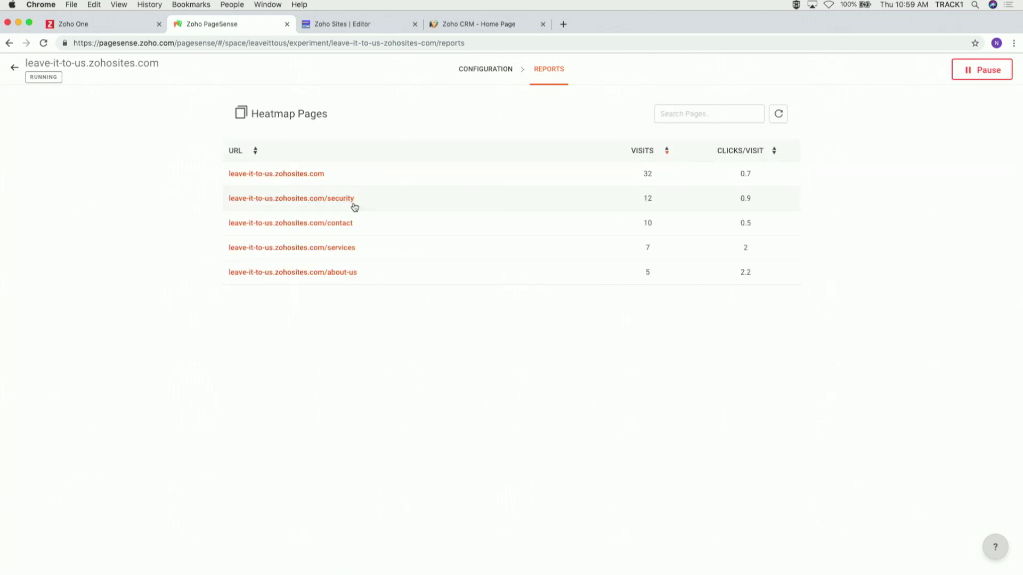
left_click(277, 175)
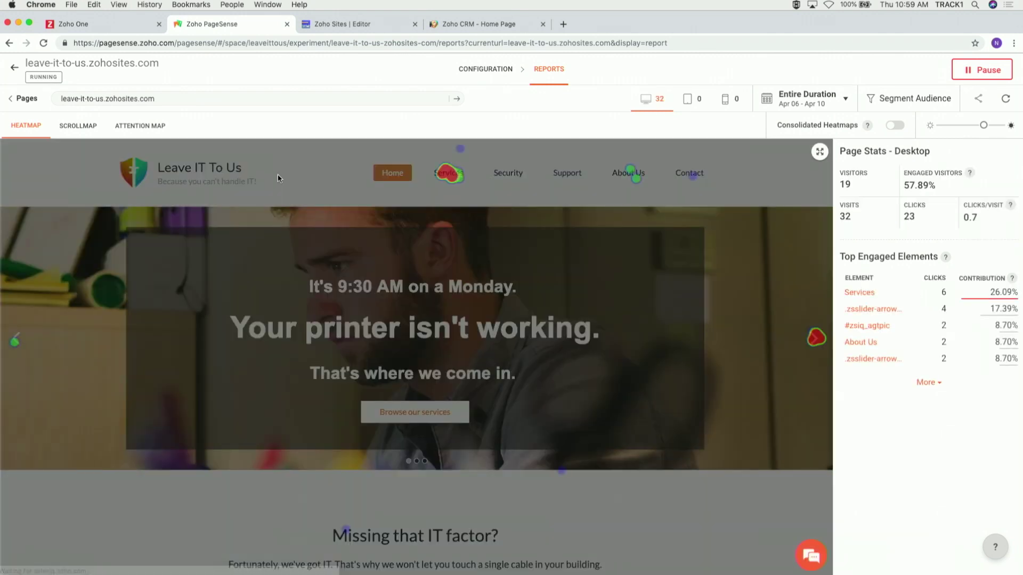
mouse_move(456, 174)
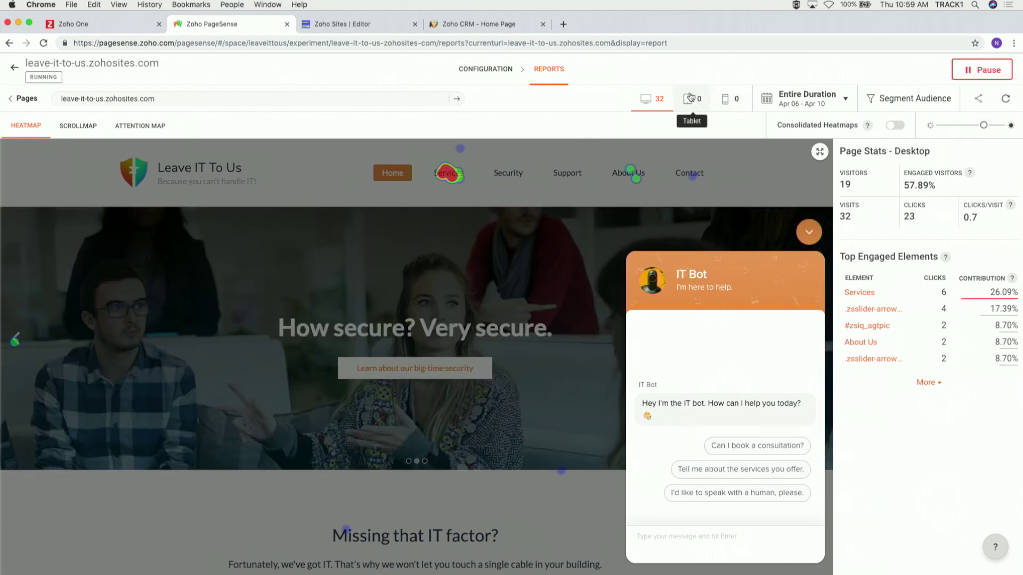
left_click(79, 125)
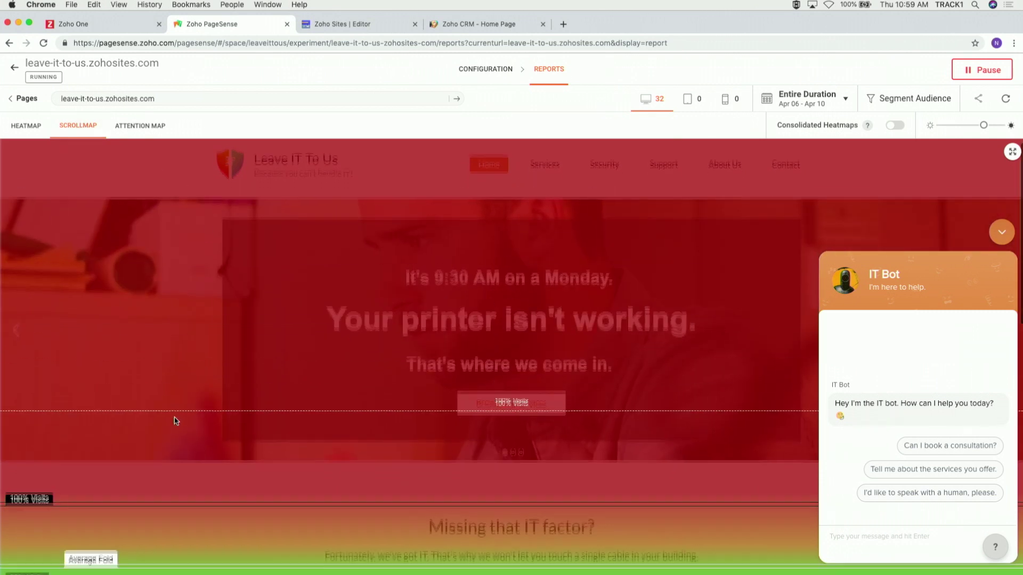
Review the leave-it-to-us.zohosites.com homepage scroll map, then go back to the Heatmap list.
scroll(176, 420, "down", 5)
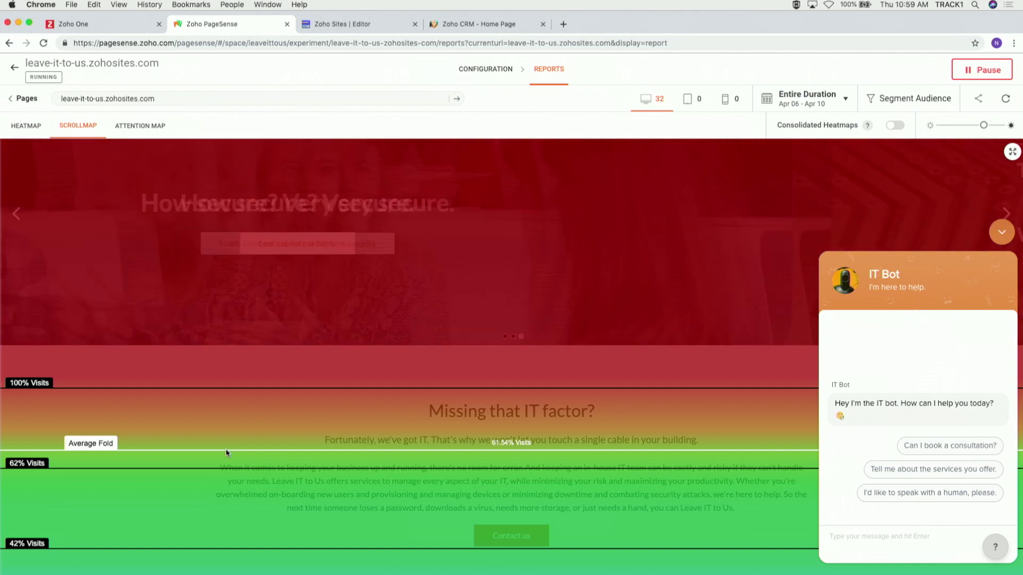
scroll(226, 453, "down", 15)
scroll(484, 359, "down", 5)
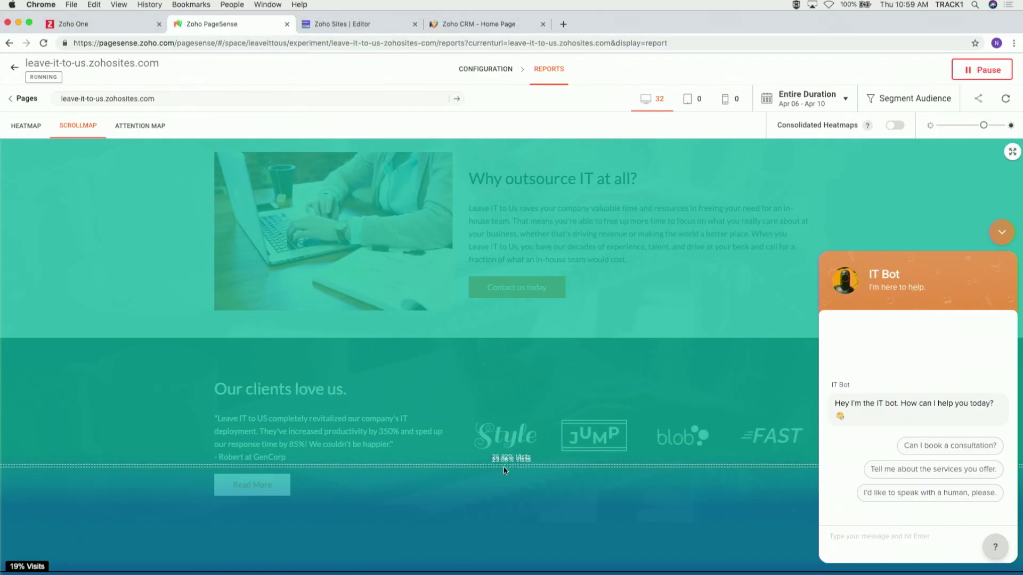
scroll(504, 470, "up", 10)
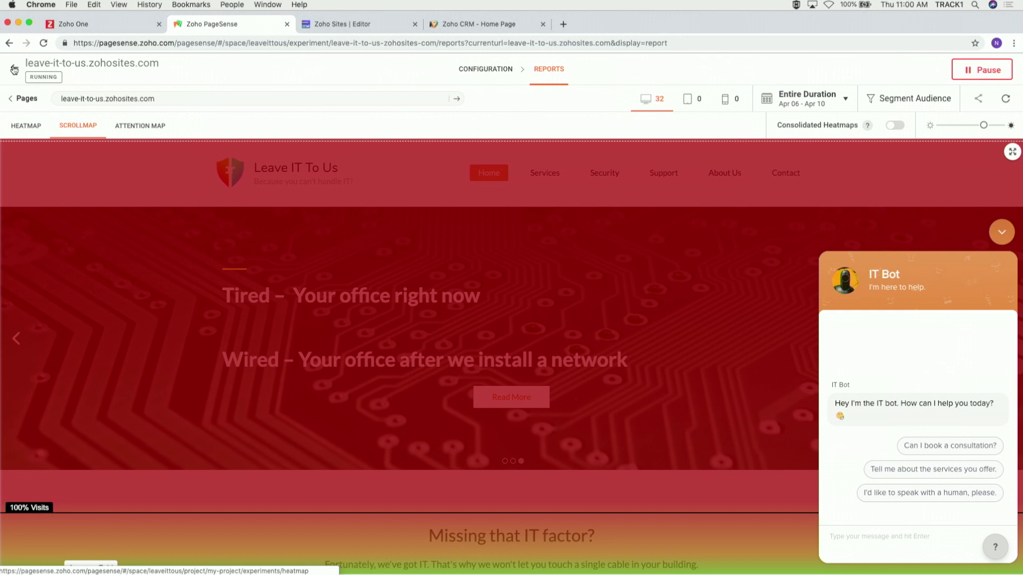
left_click(15, 70)
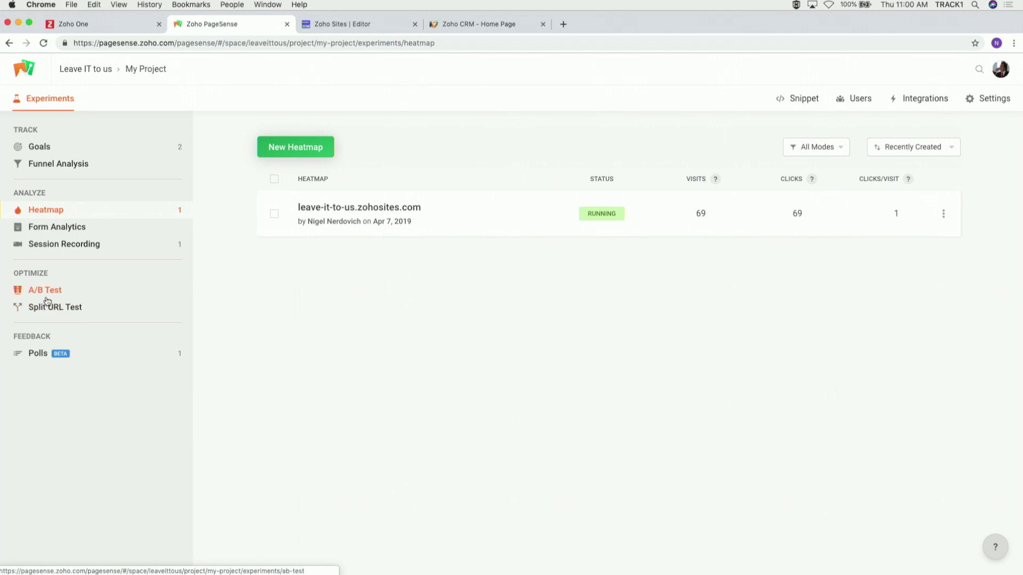
Go to the A/B Test experiments under Optimize and start a new A/B test.
left_click(46, 300)
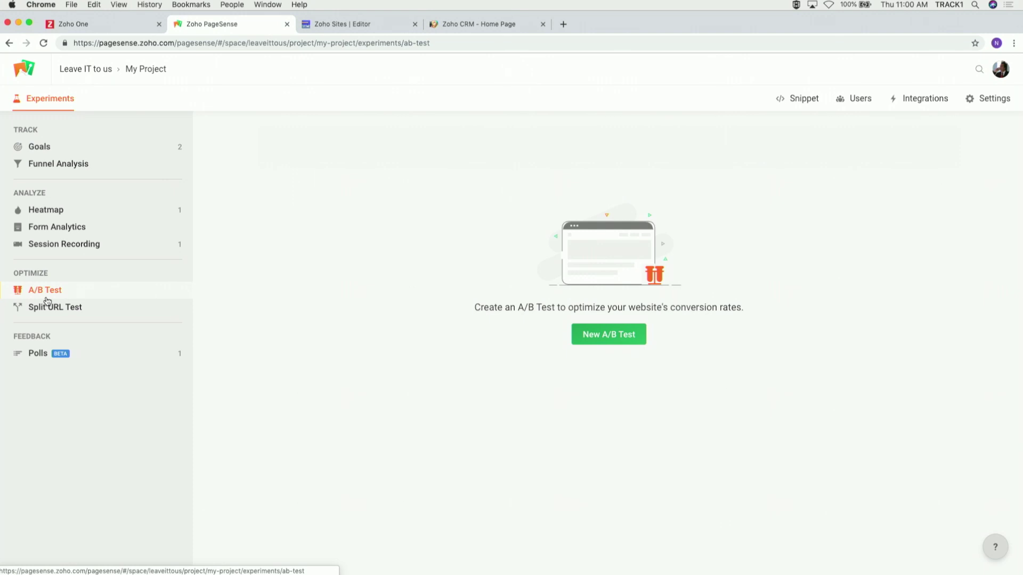
left_click(602, 341)
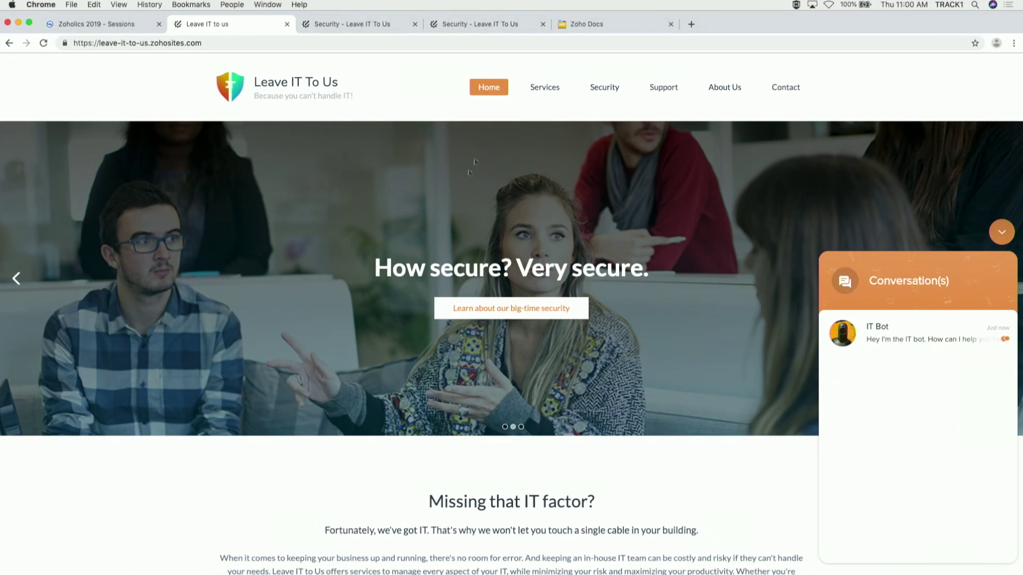
Visit the Leave IT To Us Security page and select its URL in the address bar.
left_click(606, 95)
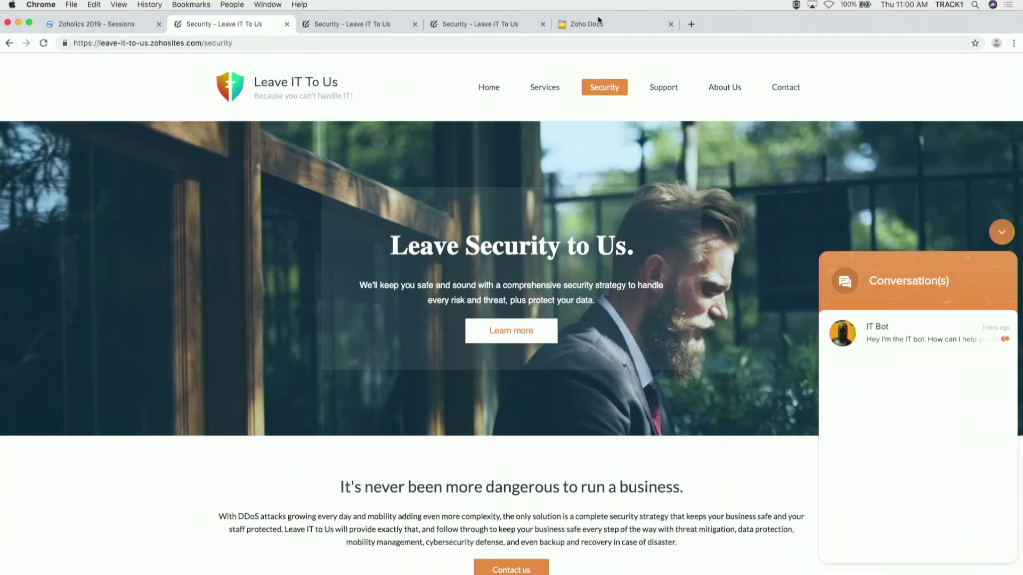
left_click(588, 40)
key("super+c")
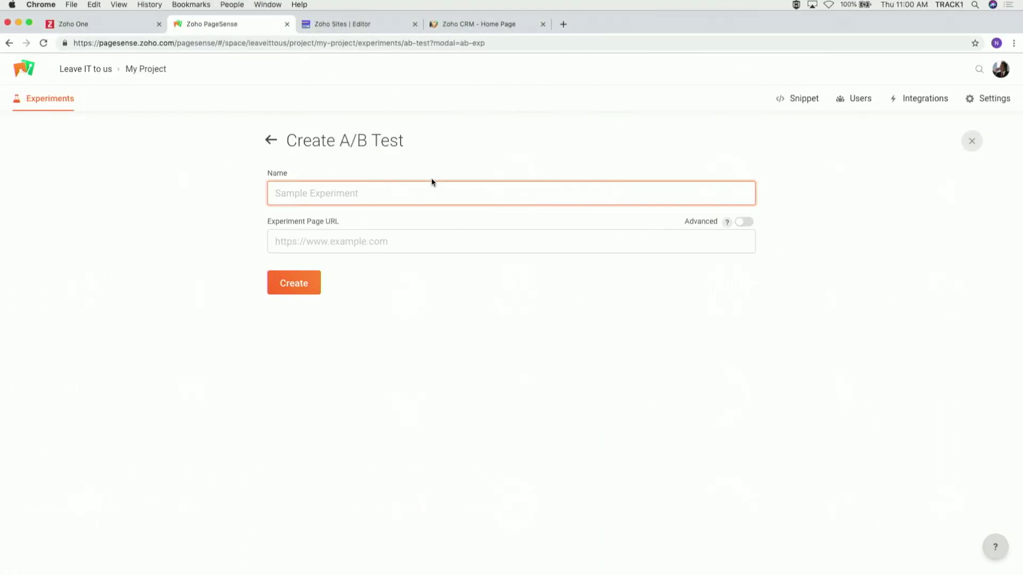
Create an A/B test named 'Security' using the pasted site URL with 'security' trimmed off.
type("Security")
left_click(384, 247)
key("super+v")
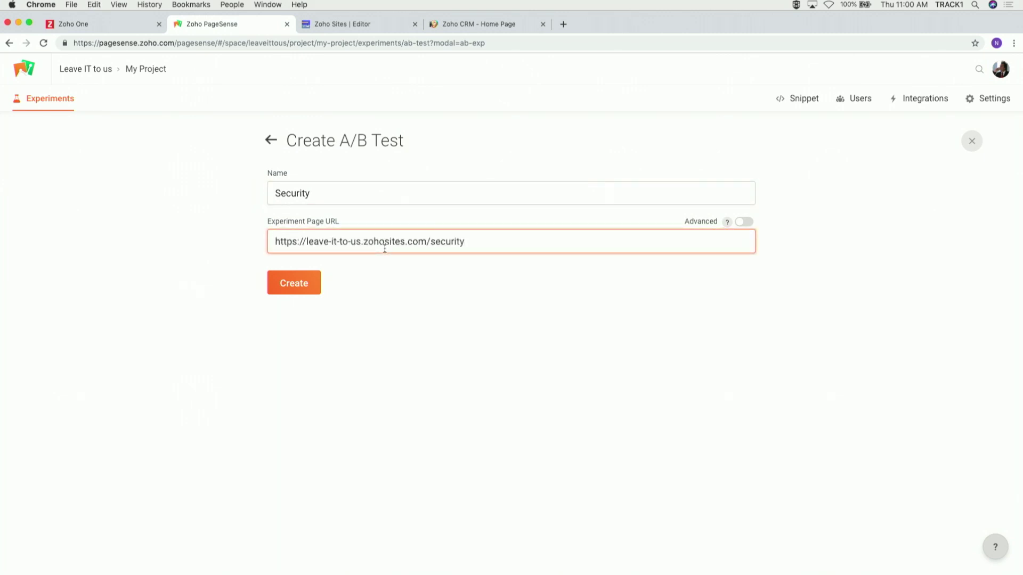
key("BackSpace")
key("BackSpace")
key("BackSpace")
key("BackSpace")
key("BackSpace")
key("BackSpace")
key("BackSpace")
key("BackSpace")
left_click(292, 290)
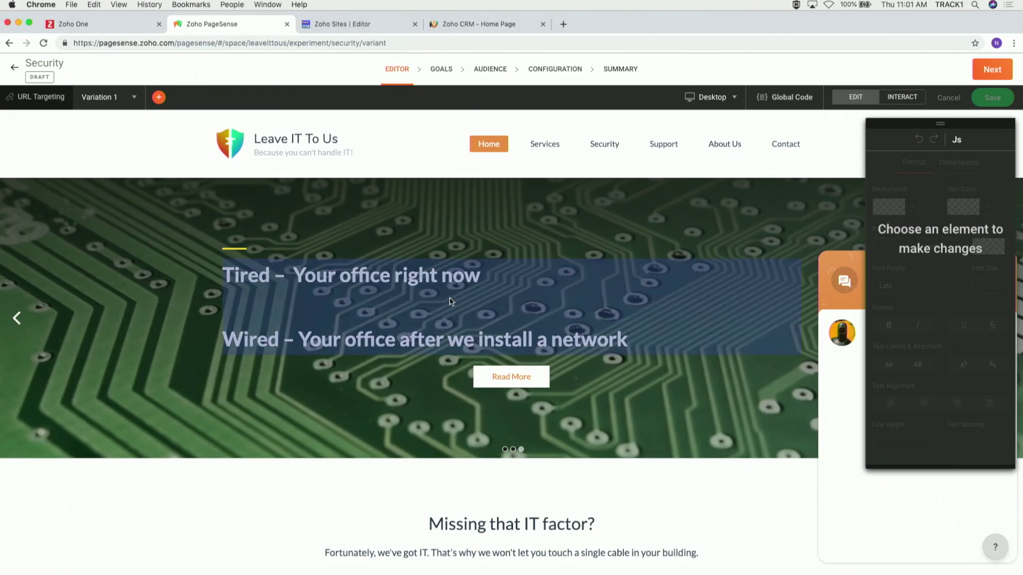
Change the variation heading from 'Missing that IT factor?' to 'Missing that security factor?'.
scroll(449, 301, "down", 5)
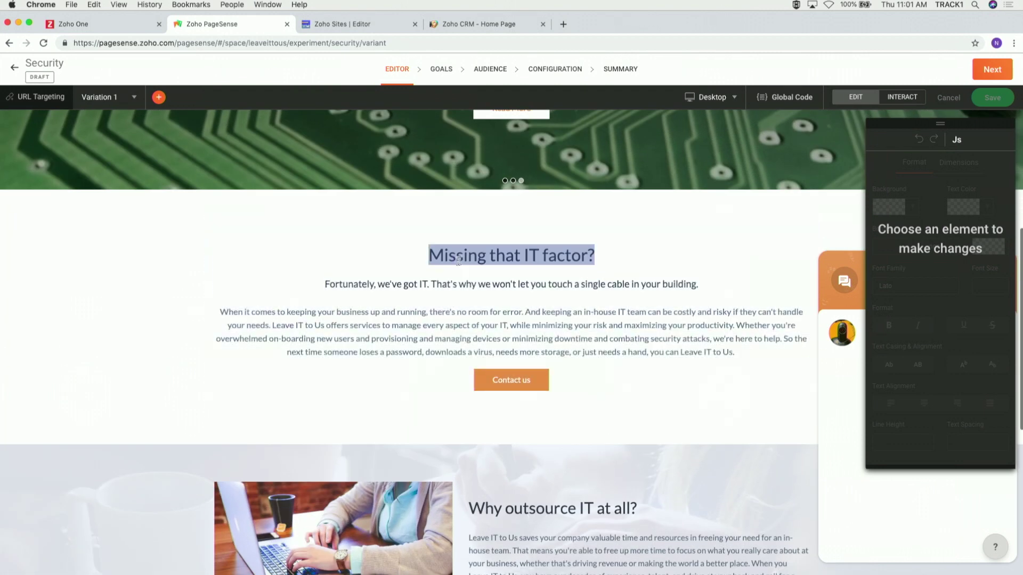
left_click(491, 258)
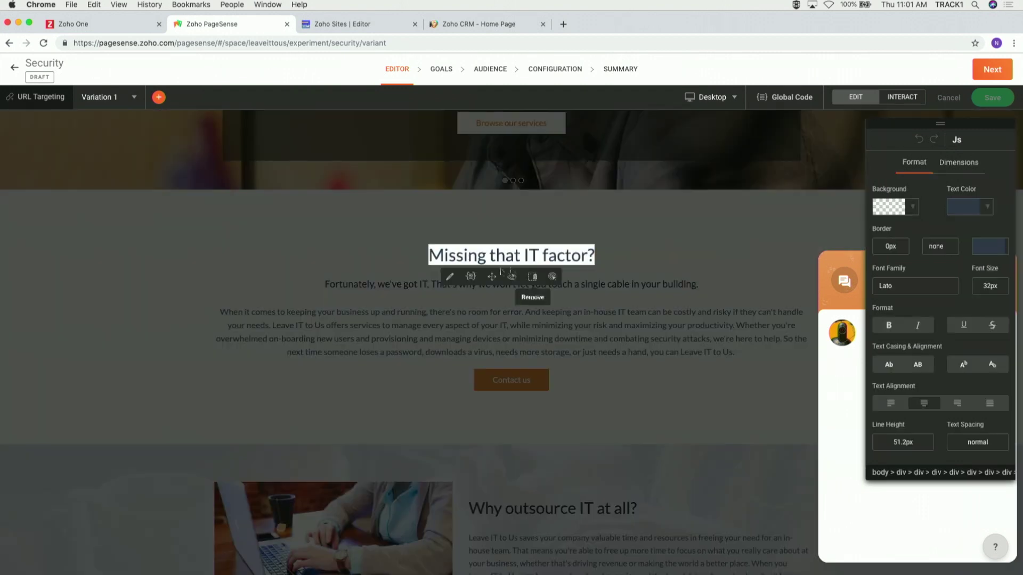
left_click(450, 277)
left_click(543, 255)
key("BackSpace")
key("BackSpace")
key("BackSpace")
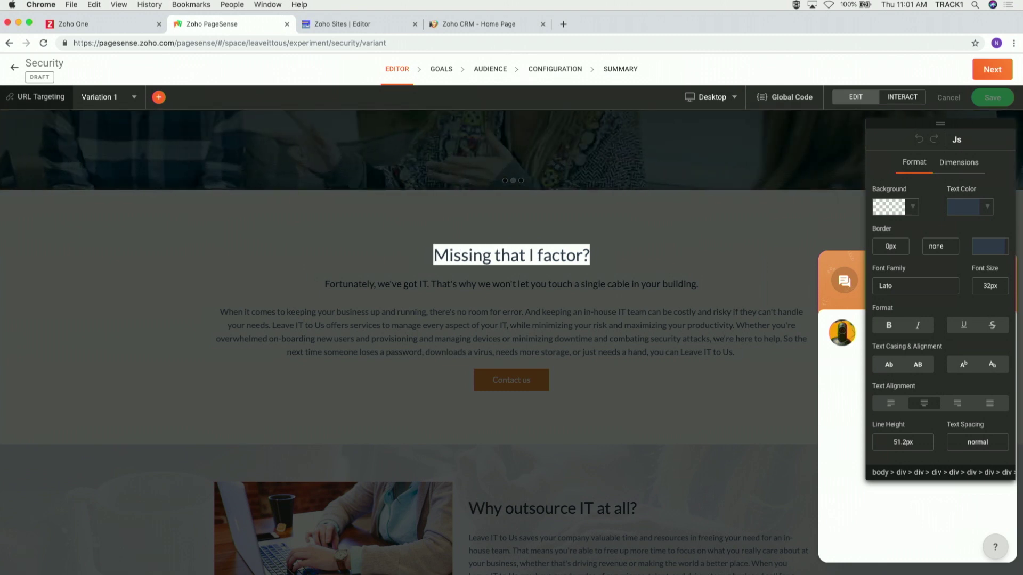
type("security")
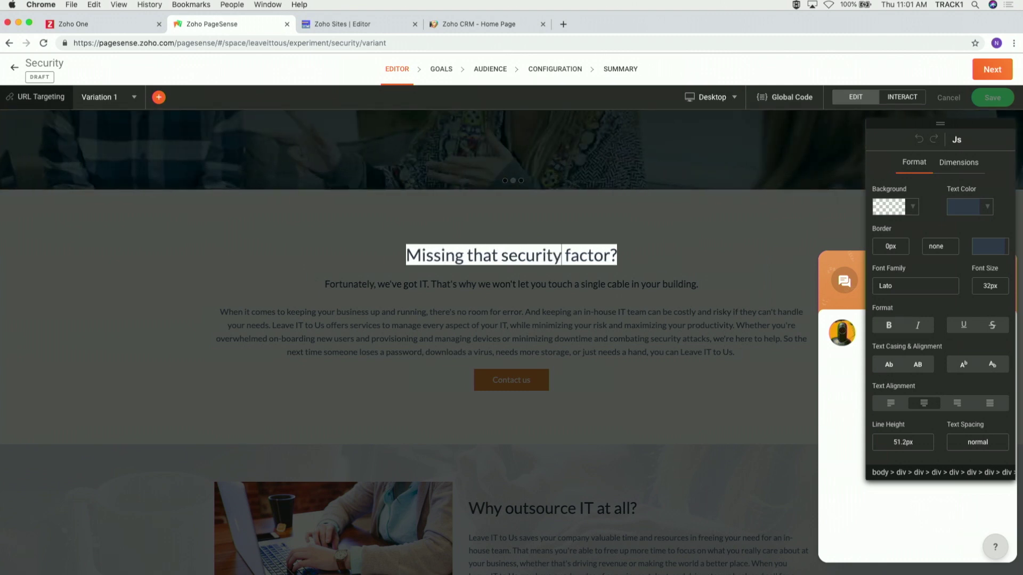
left_click(640, 331)
Save the changes to Variation 1 of the Security test.
scroll(639, 330, "up", 5)
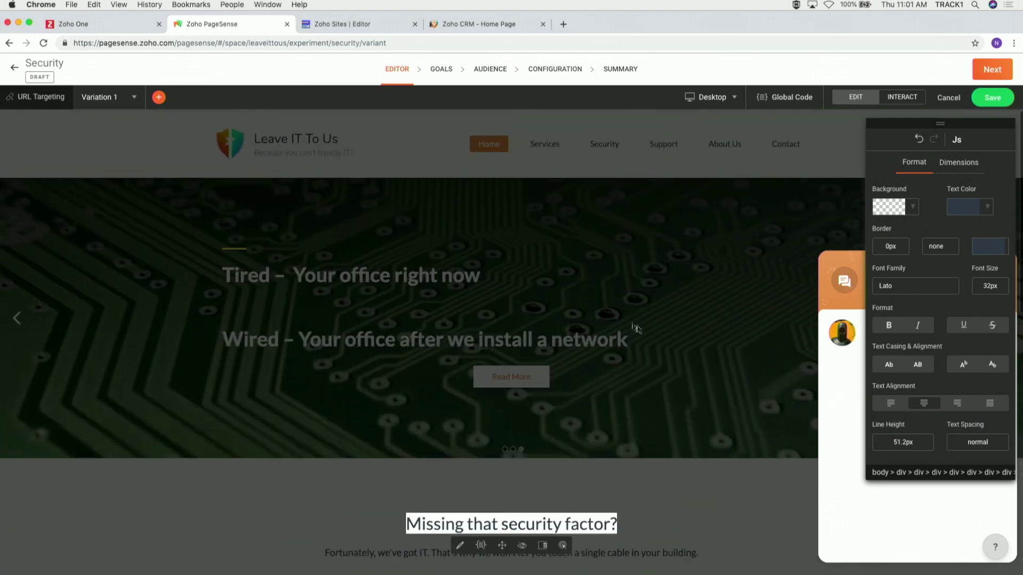
scroll(377, 363, "down", 8)
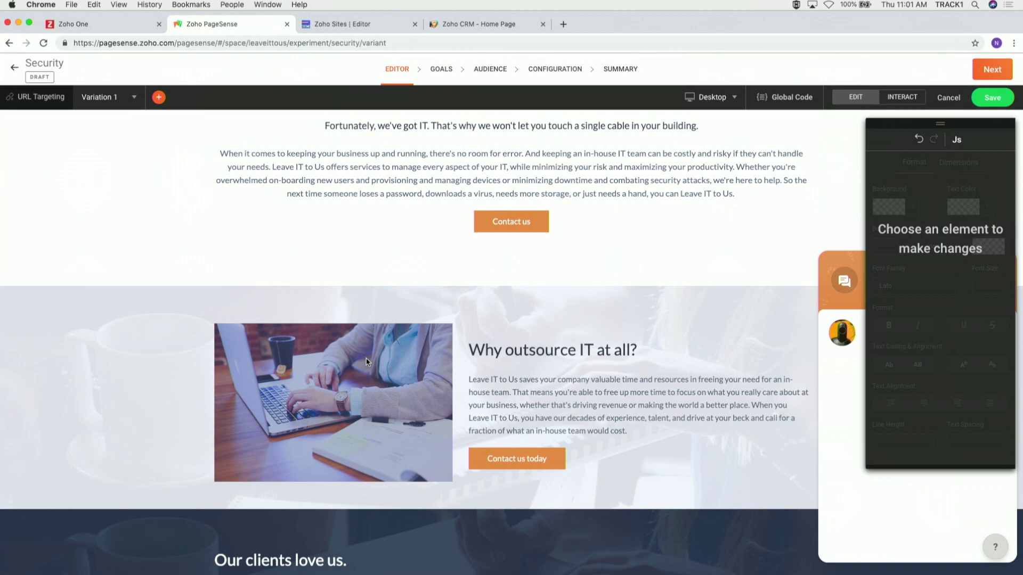
left_click(367, 362)
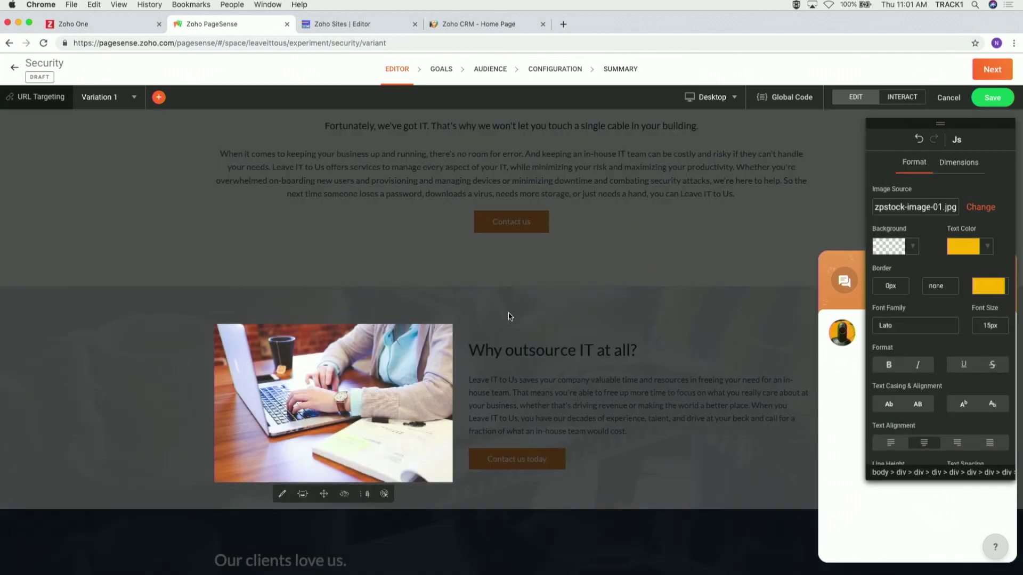
scroll(509, 315, "up", 4)
double_click(533, 307)
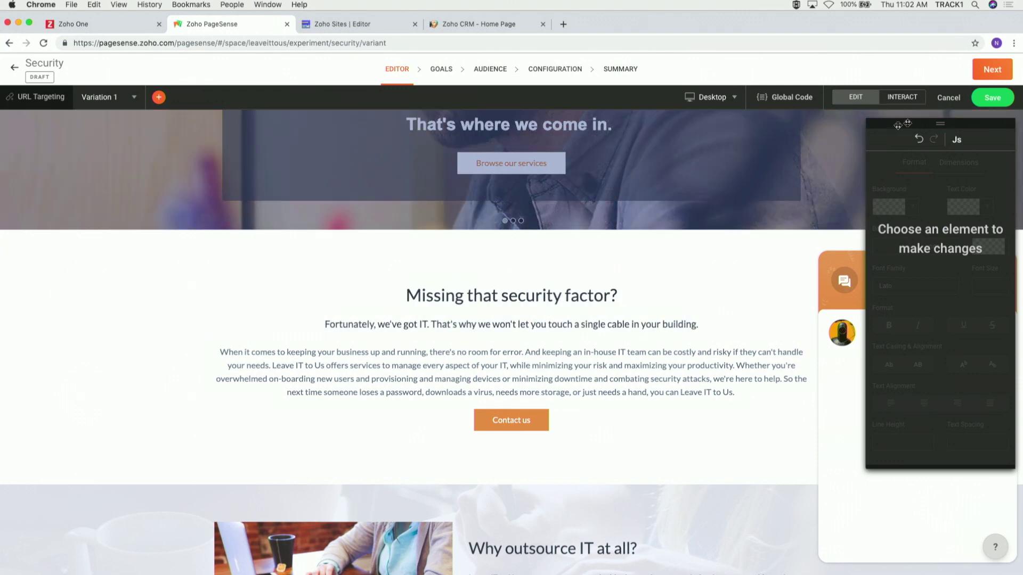
left_click(997, 99)
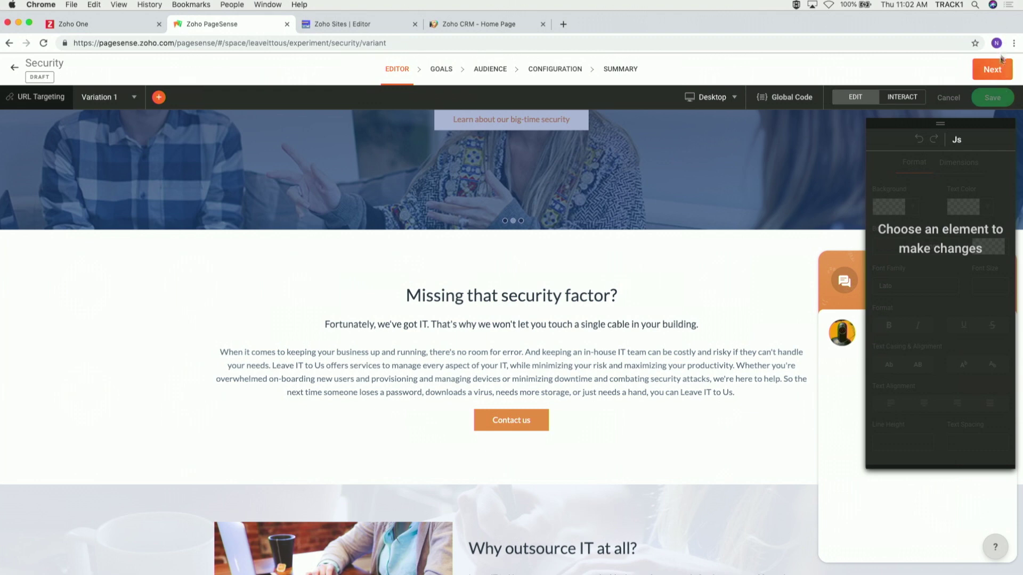
On the Goals step, add a new Click on Elements goal named 'Security'.
left_click(998, 73)
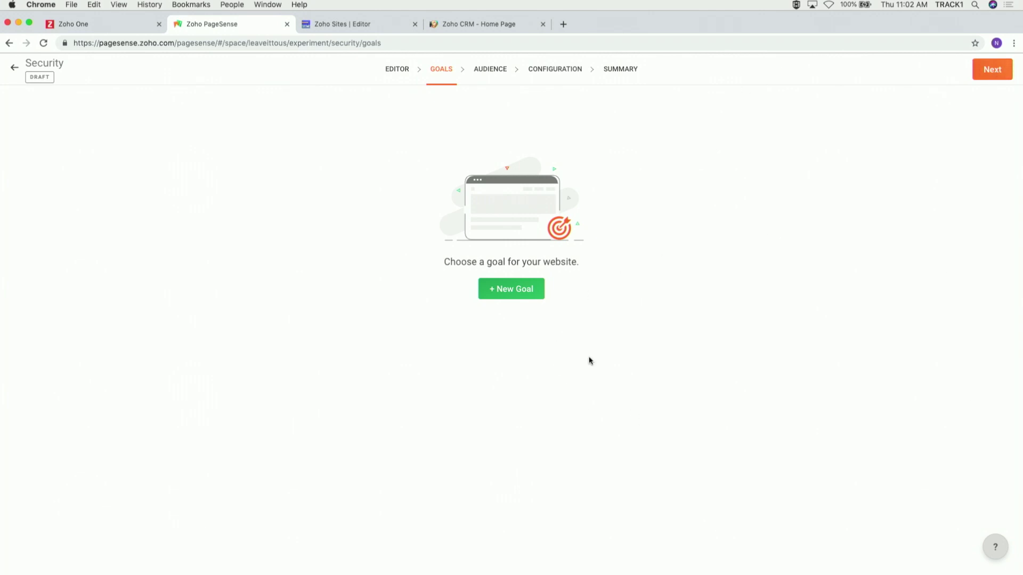
left_click(517, 296)
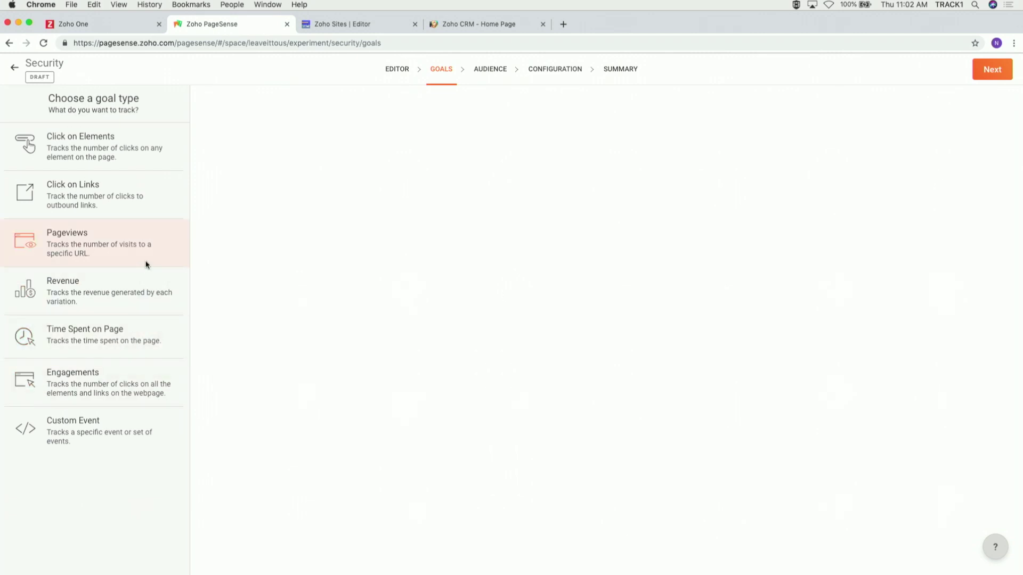
left_click(141, 154)
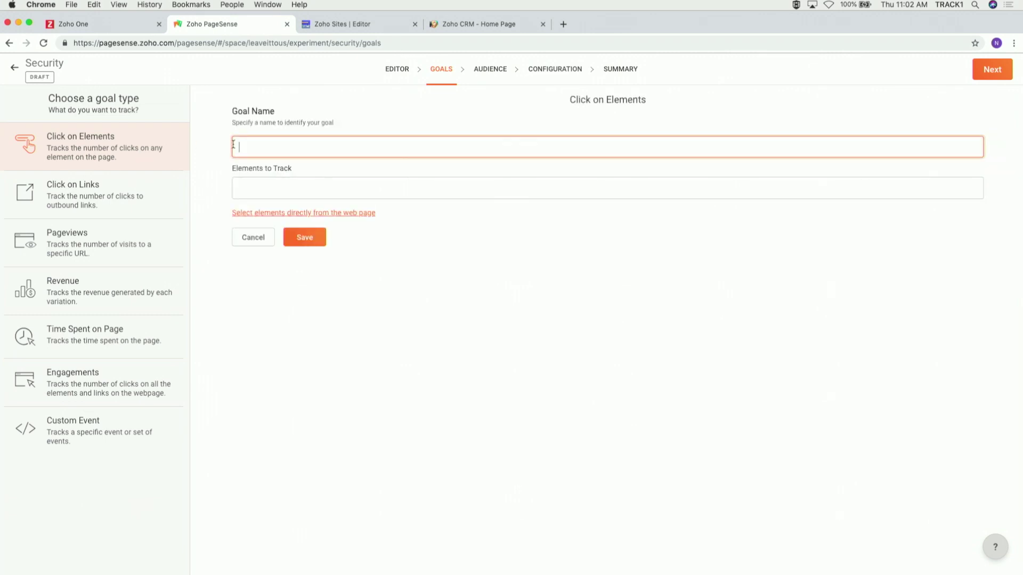
type("Security")
Make the goal track clicks on the Security menu link and big-time security button, then save.
left_click(277, 215)
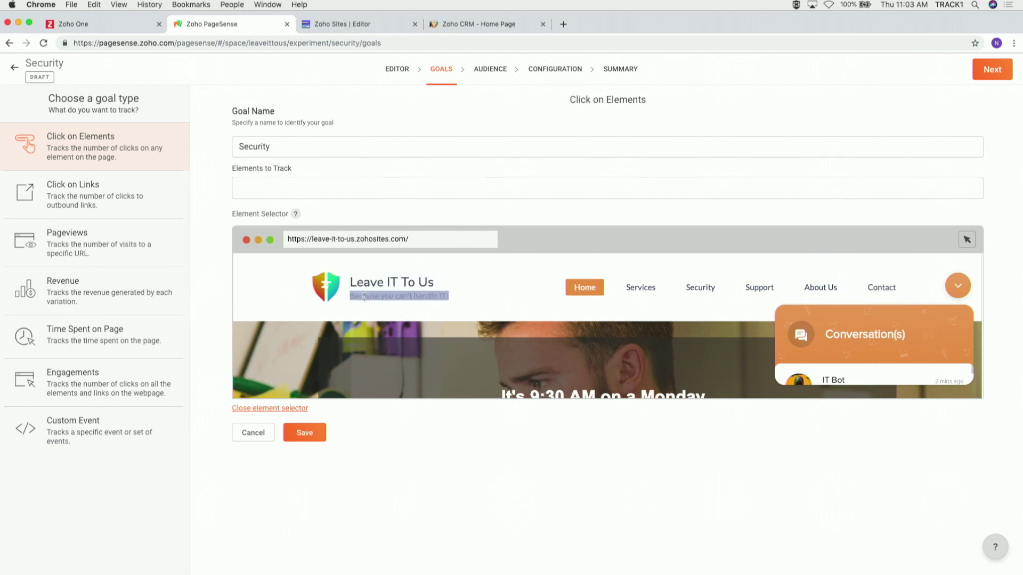
scroll(377, 340, "down", 1)
scroll(377, 341, "down", 3)
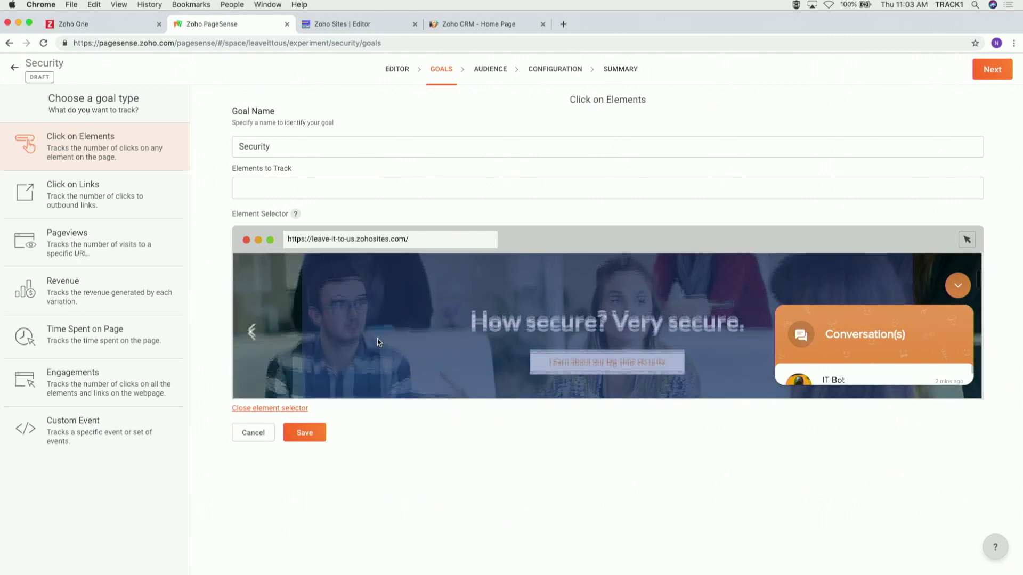
scroll(377, 338, "up", 4)
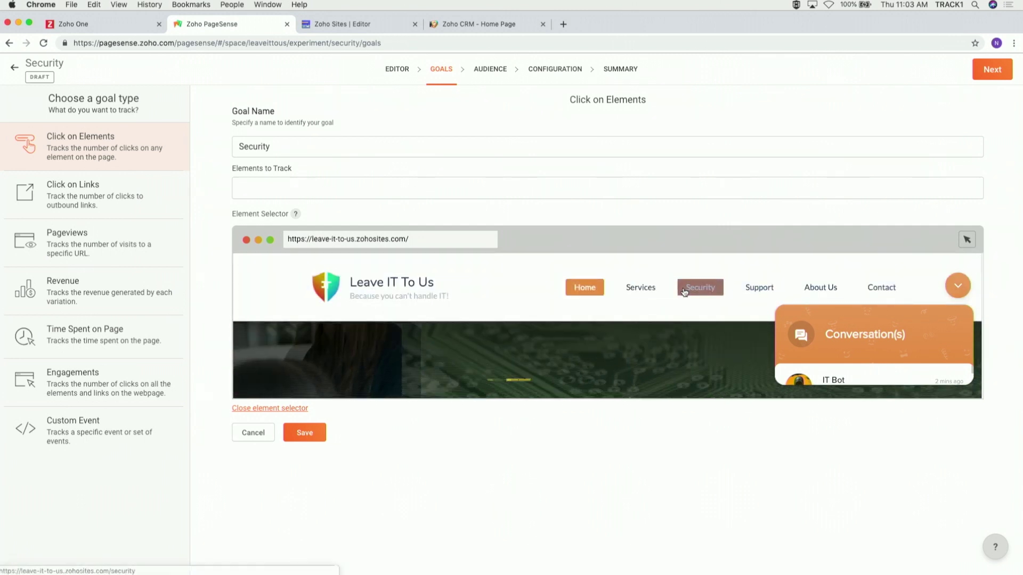
left_click(713, 293)
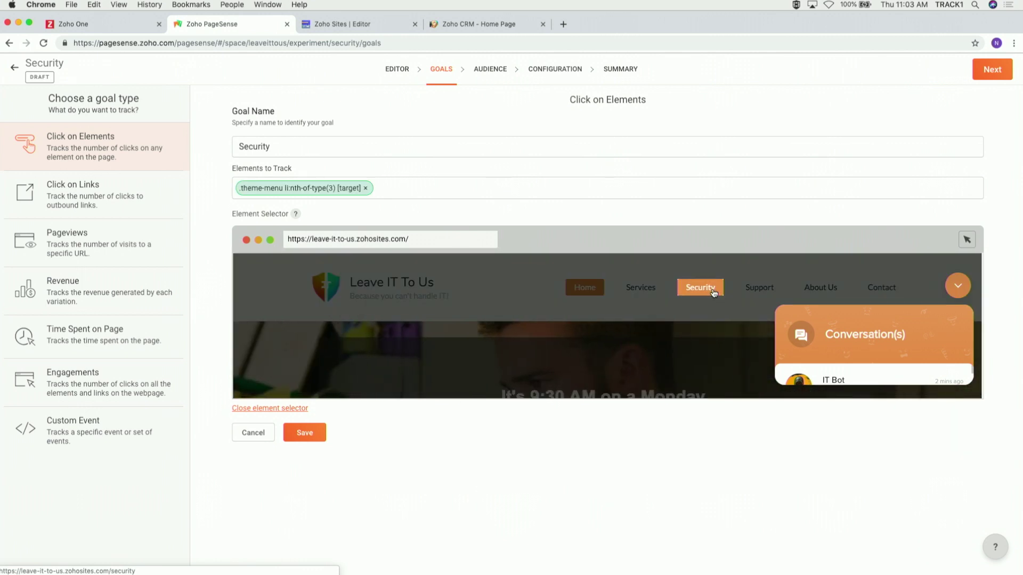
scroll(713, 293, "down", 5)
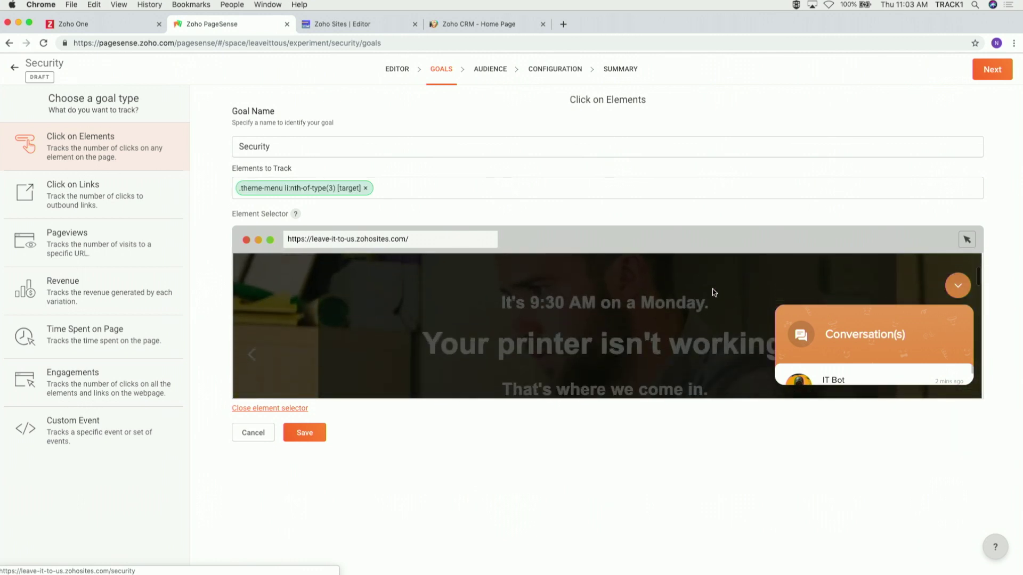
scroll(713, 292, "down", 2)
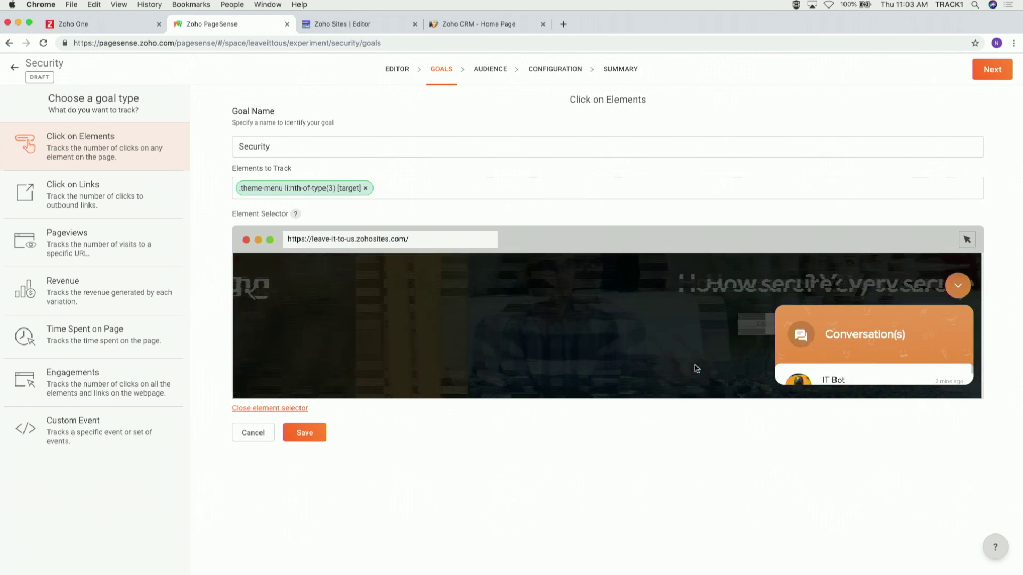
scroll(694, 368, "up", 1)
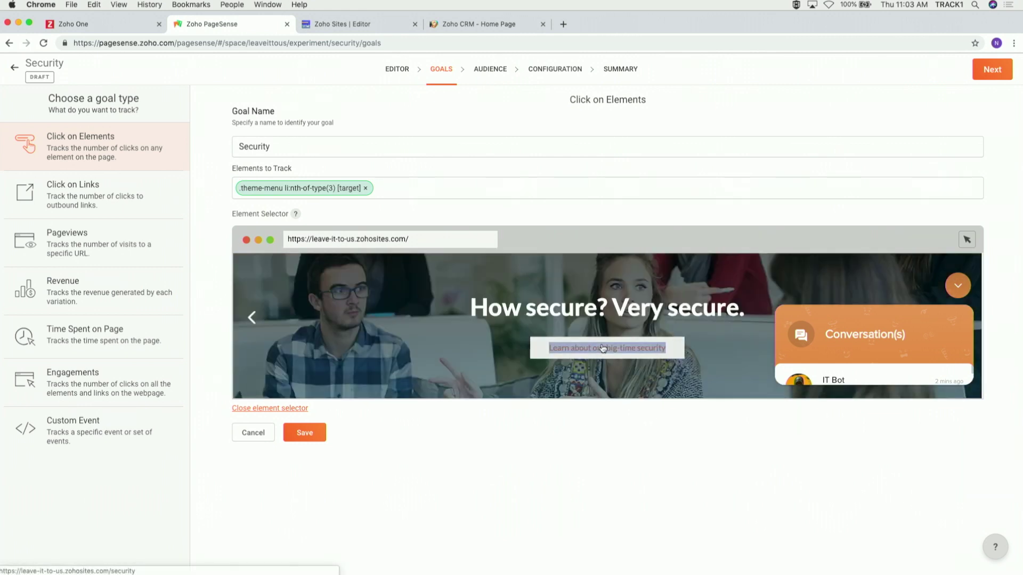
left_click(544, 350)
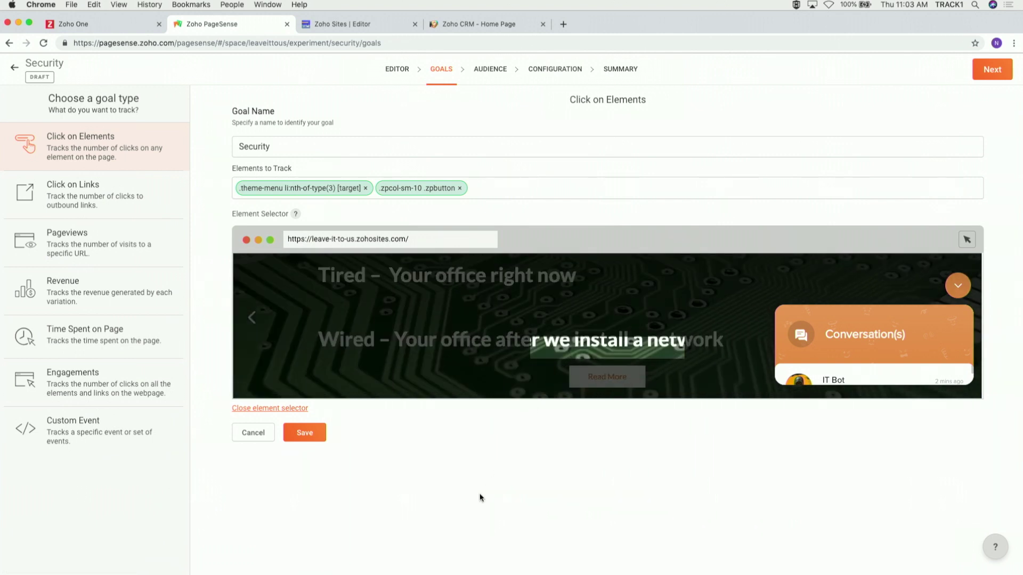
left_click(311, 434)
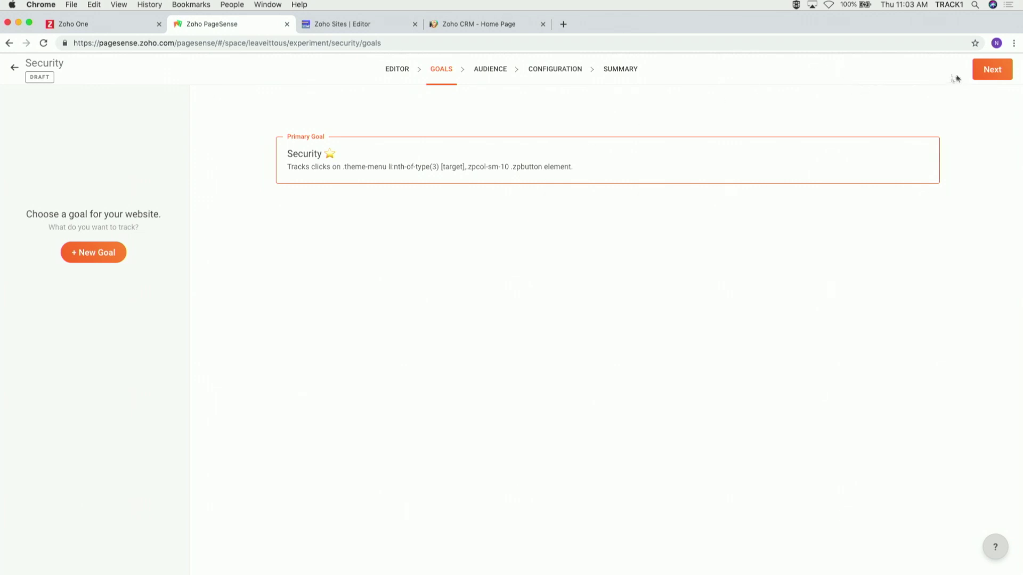
Set visitor participation to 38% with All Visitors as the target audience.
left_click(994, 78)
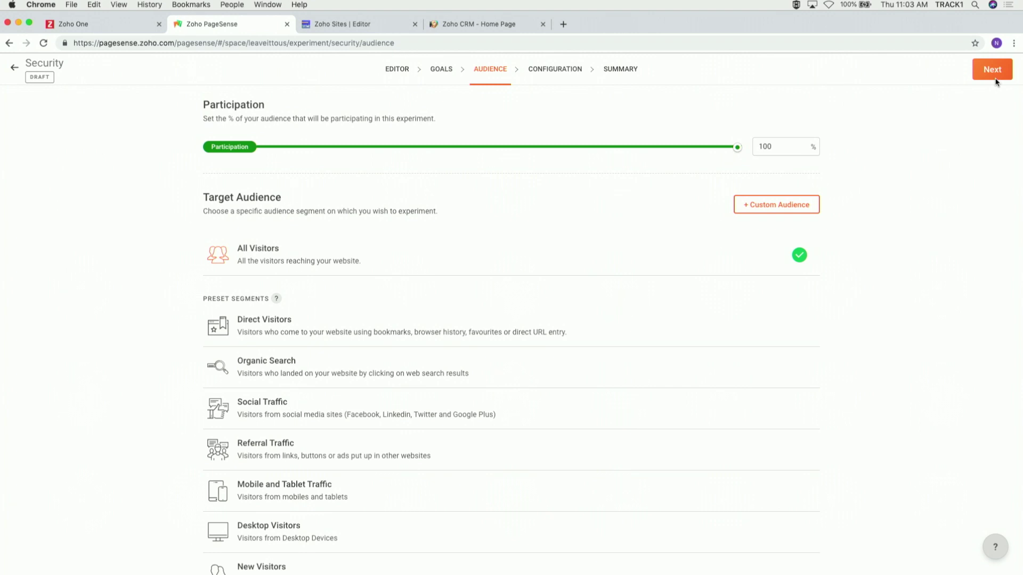
left_click_drag(734, 151, 441, 199)
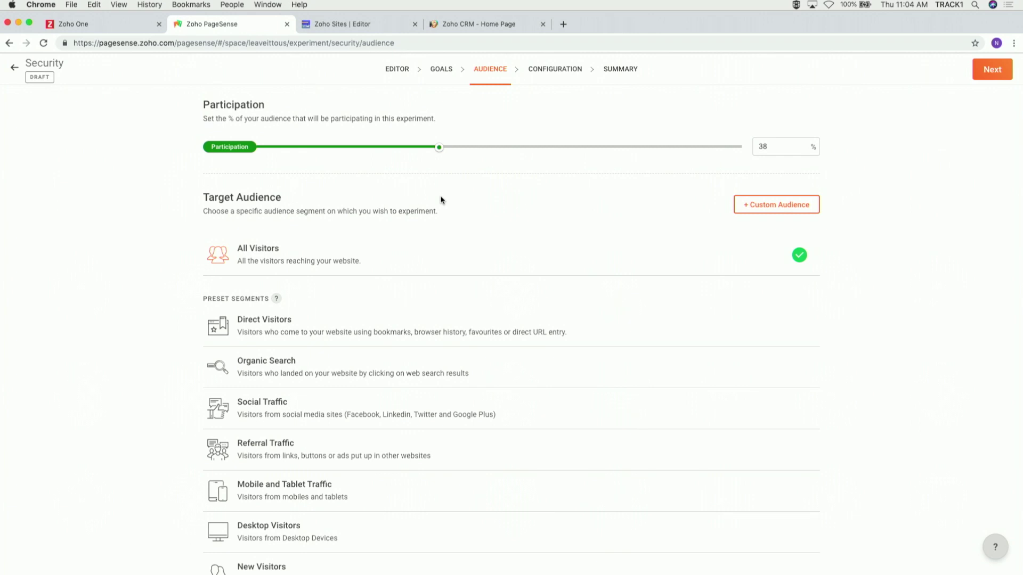
scroll(441, 200, "down", 2)
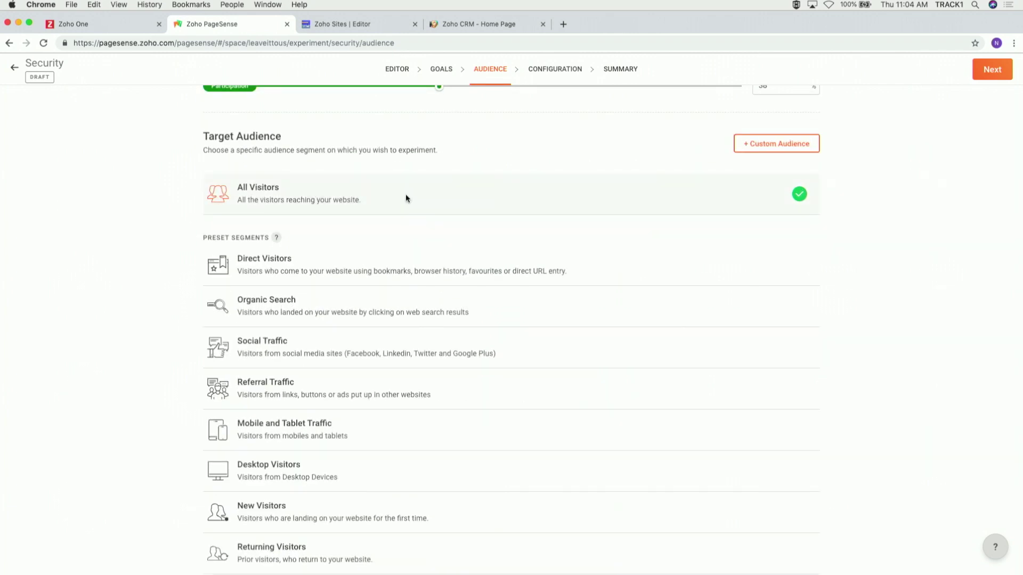
scroll(406, 198, "down", 2)
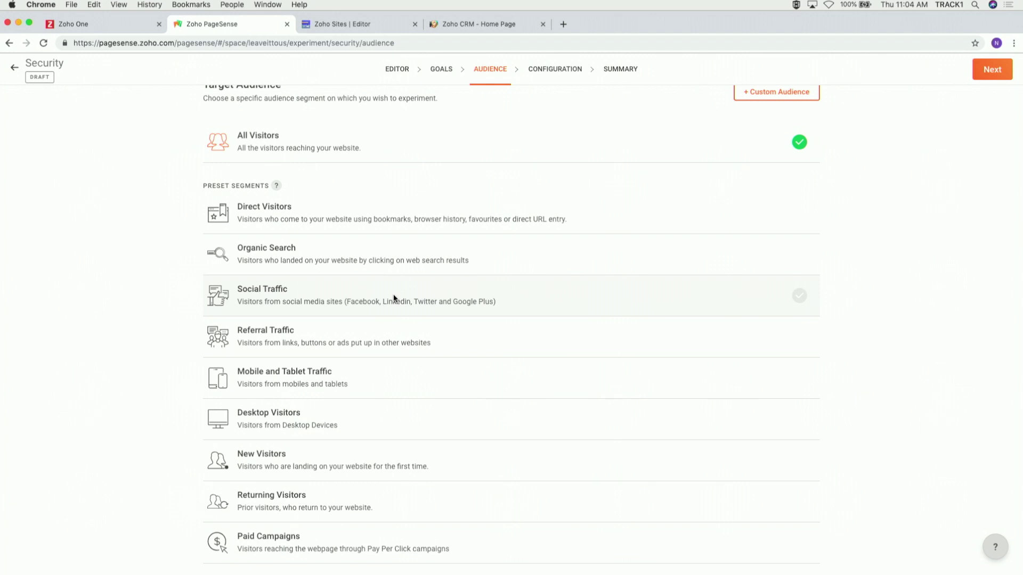
left_click(314, 471)
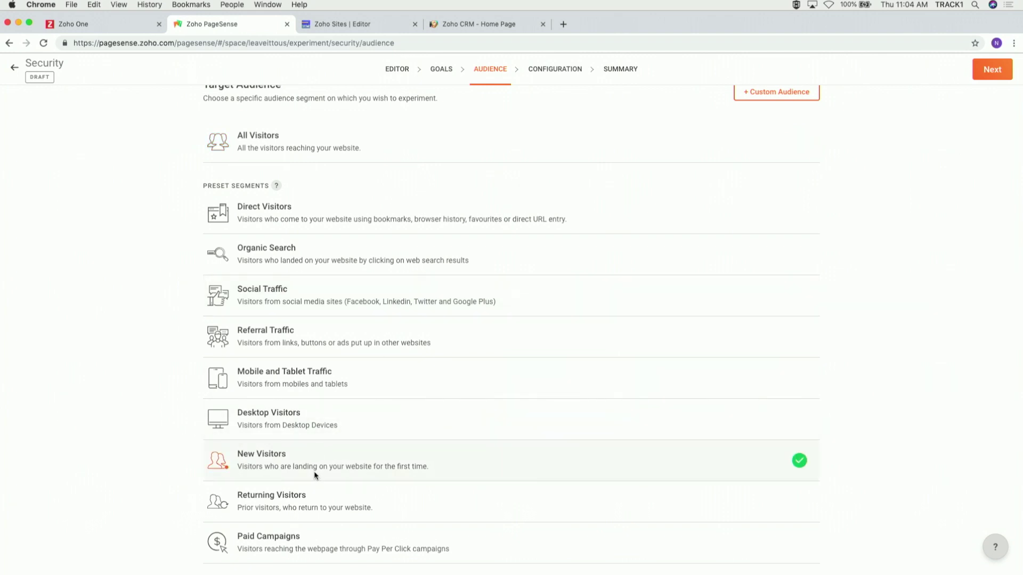
left_click(376, 147)
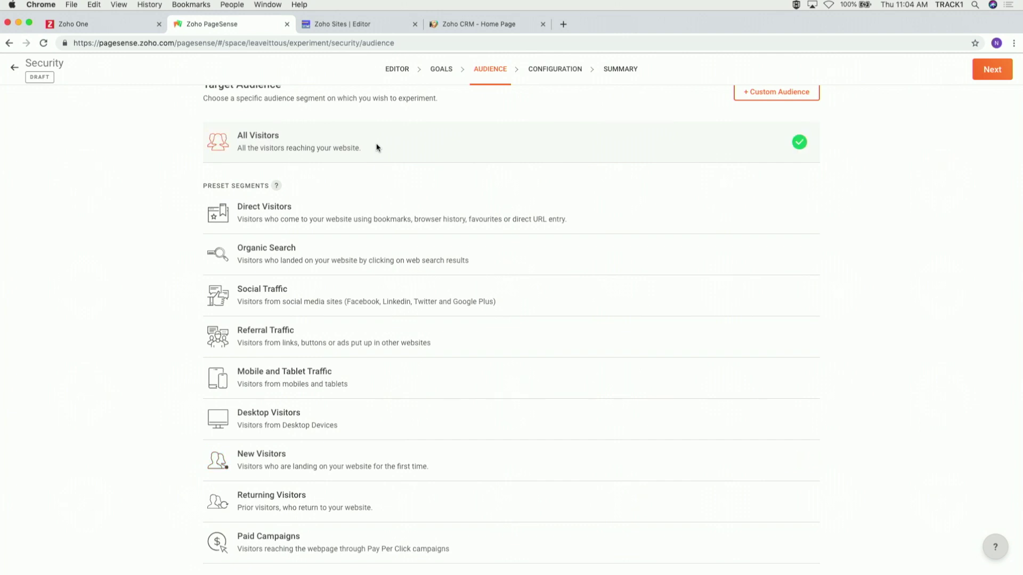
scroll(823, 163, "up", 3)
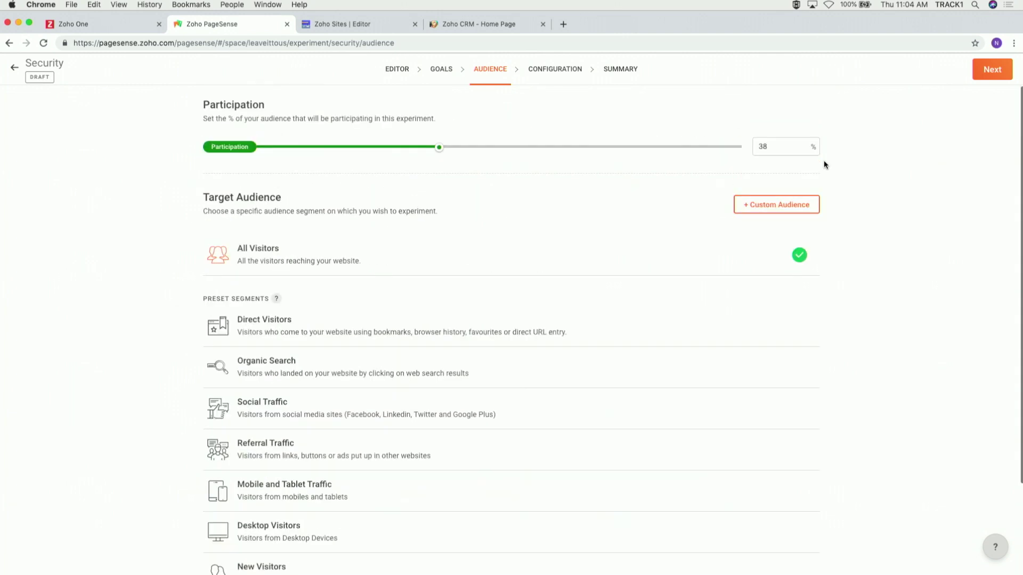
left_click(989, 72)
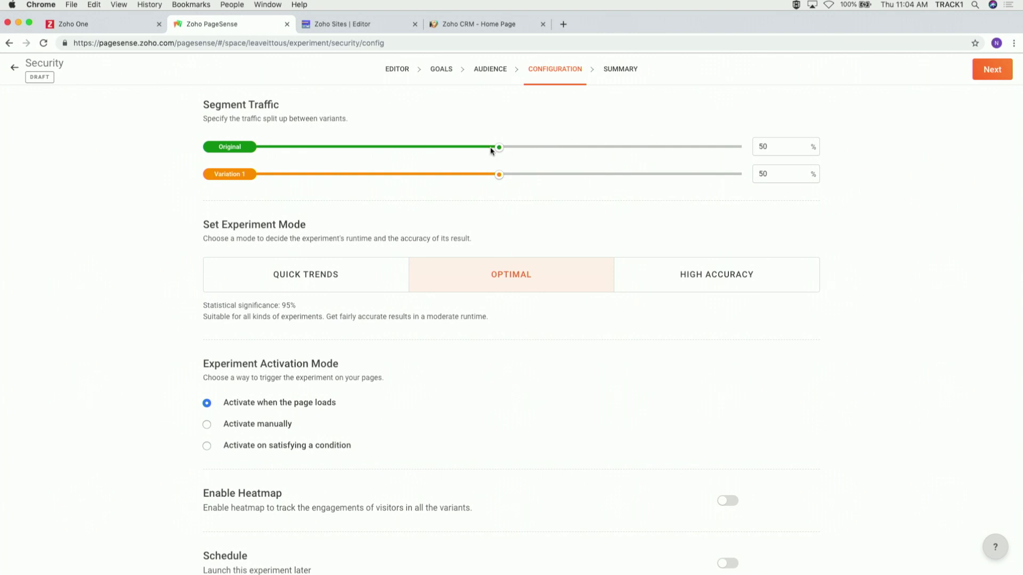
Split traffic 30% to the Original and 70% to Variation 1.
left_click_drag(498, 147, 427, 149)
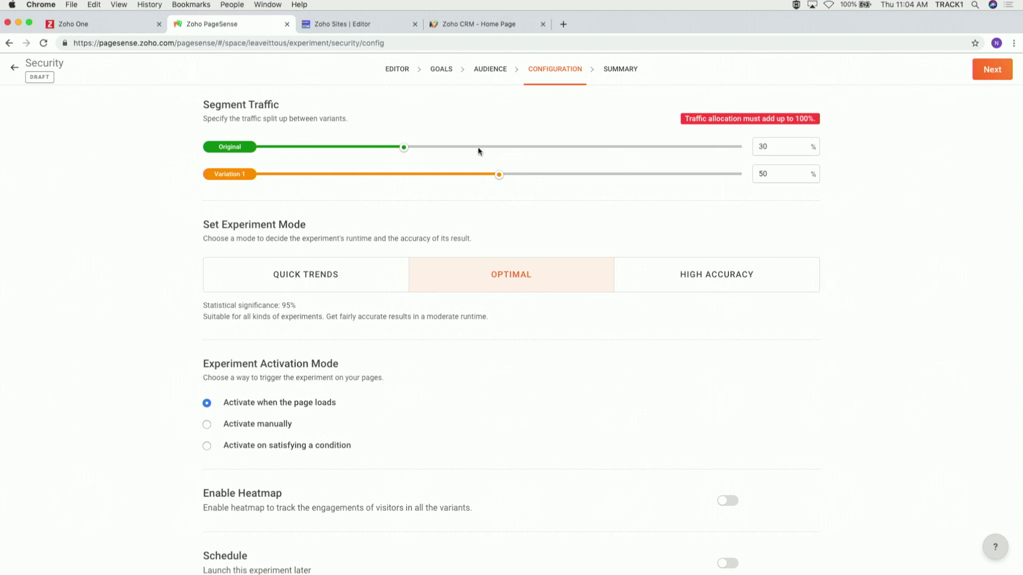
left_click(785, 174)
key("BackSpace")
key("BackSpace")
type("70")
left_click(899, 221)
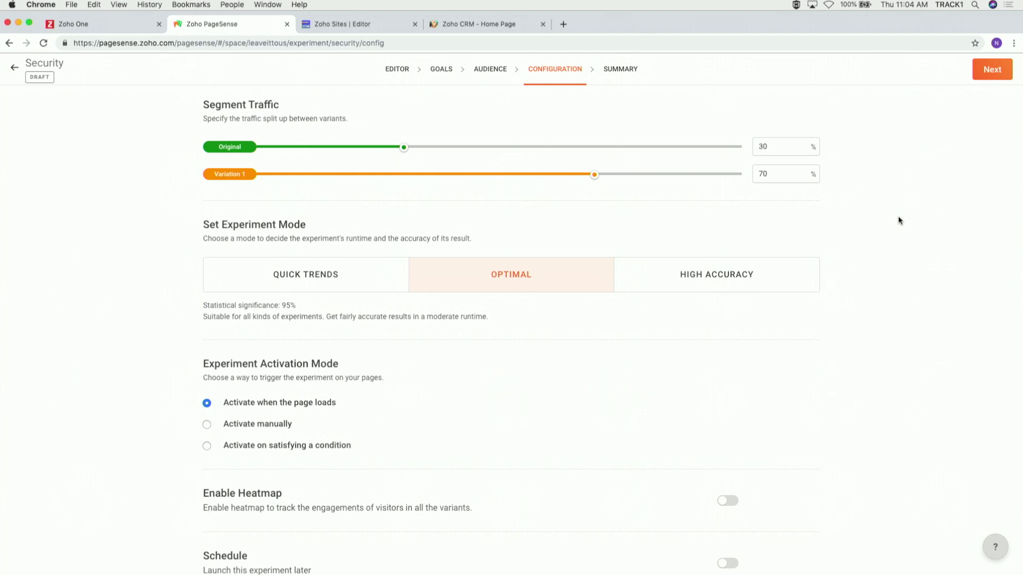
Proceed to the summary and leave the Security test as a draft in the A/B Test list.
scroll(769, 194, "down", 2)
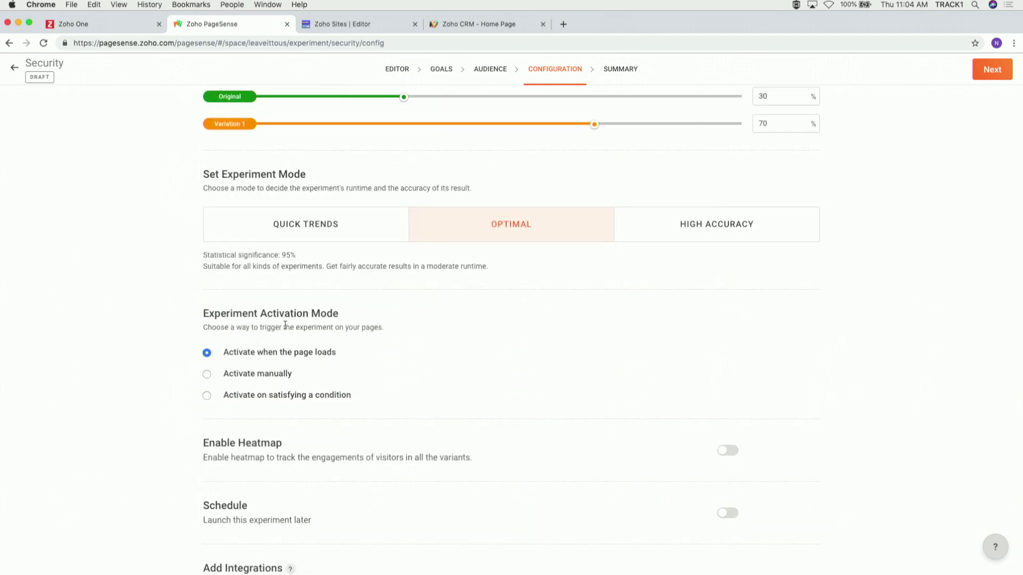
scroll(285, 325, "down", 1)
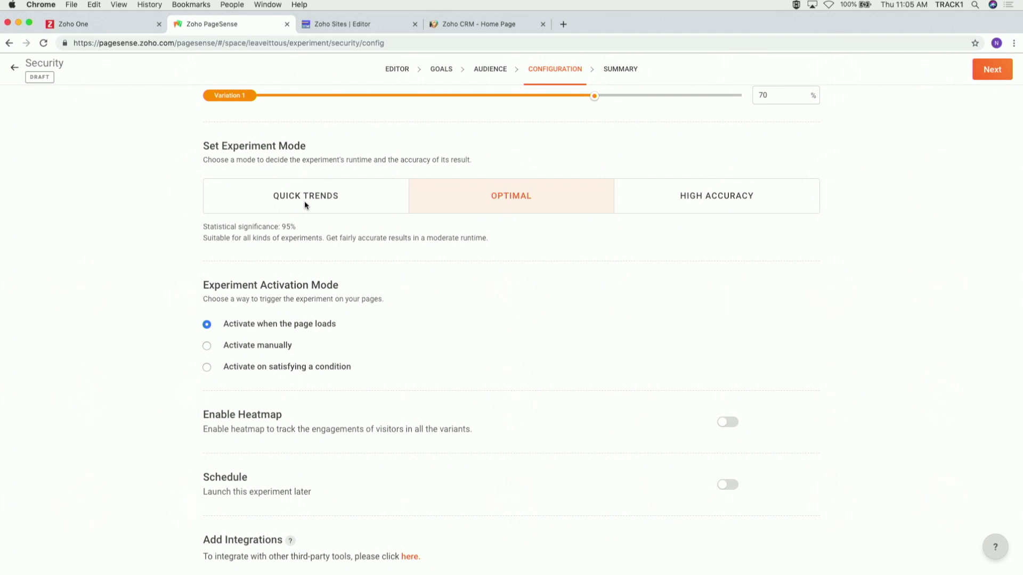
scroll(665, 197, "up", 2)
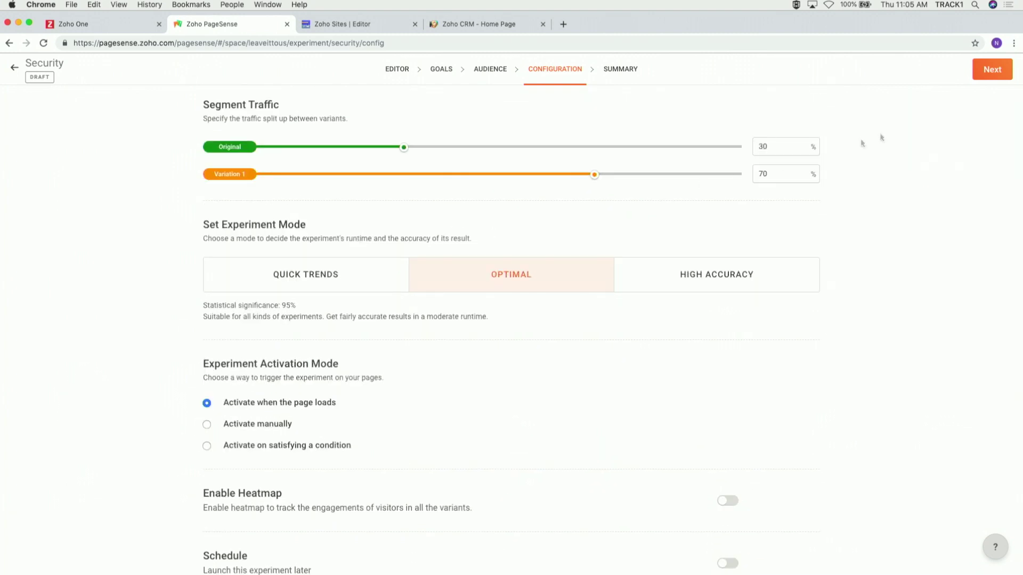
left_click(991, 73)
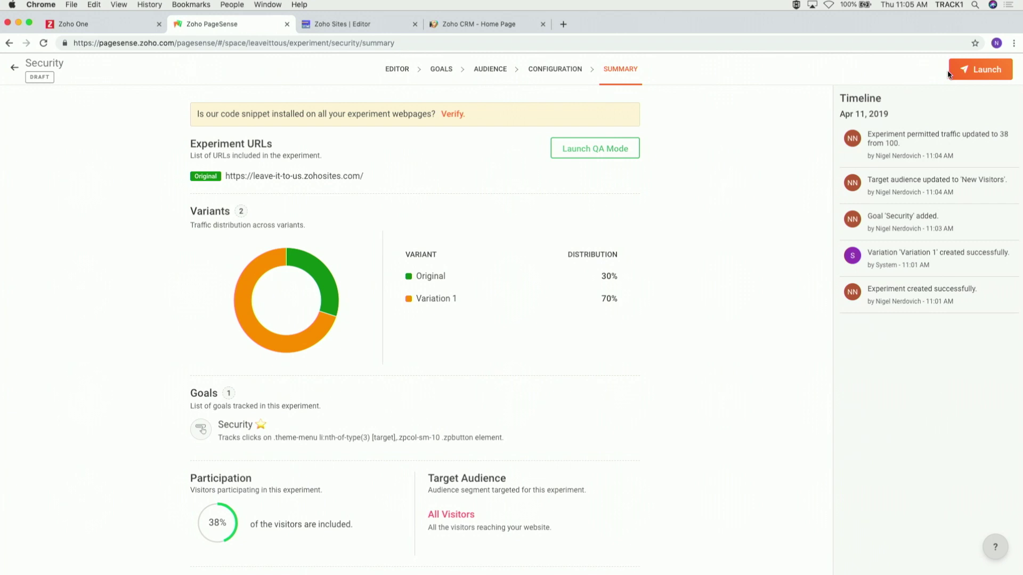
left_click(14, 69)
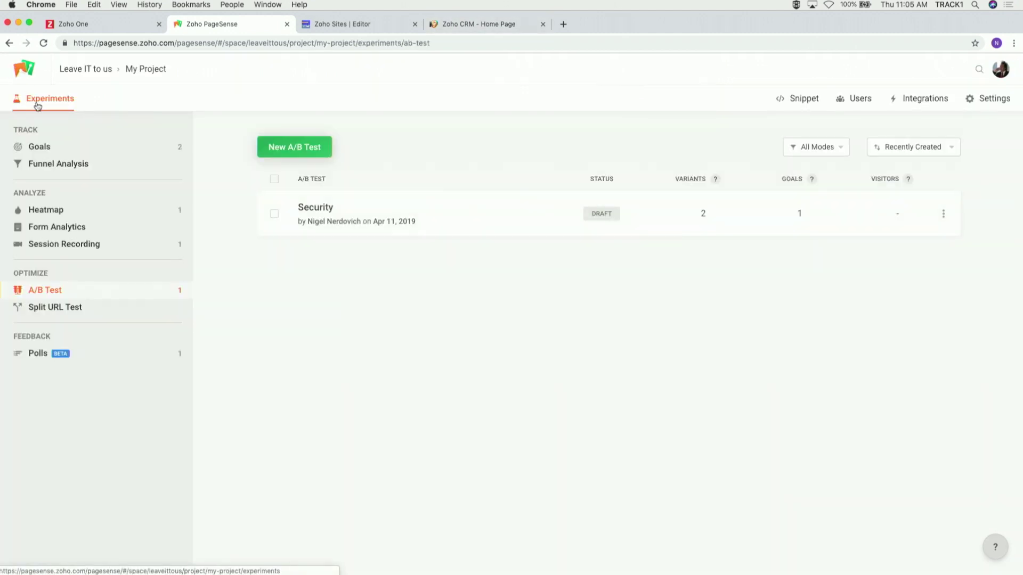
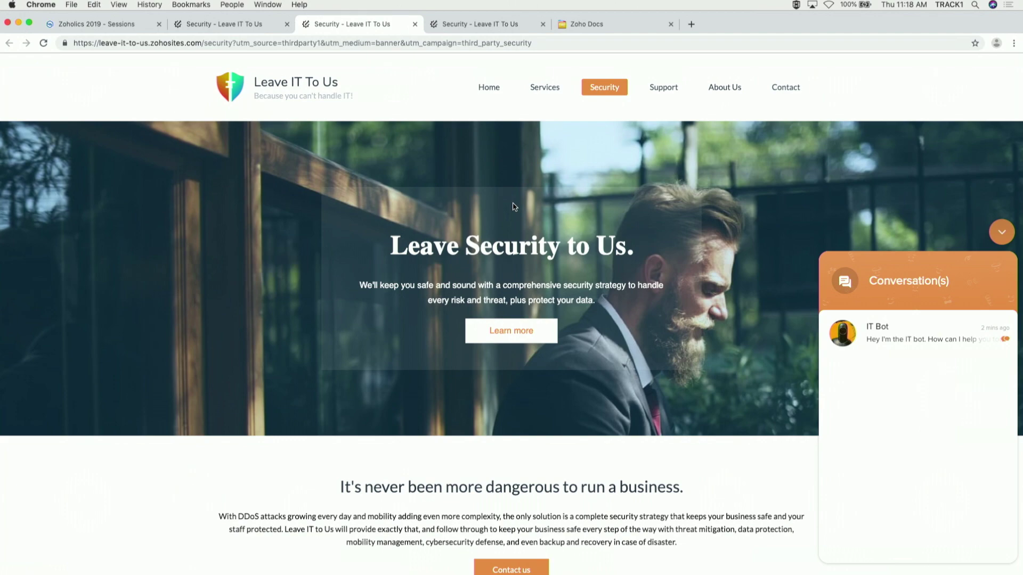
Scroll down to the Contact us form's First Name field, then open the IT Bot chat from the Conversation(s) panel.
scroll(513, 205, "down", 15)
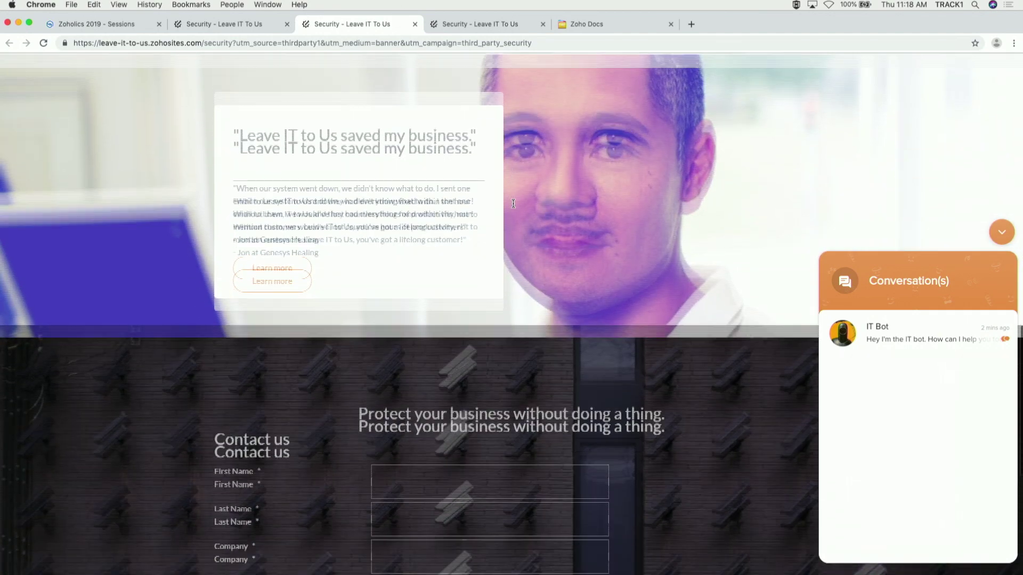
scroll(513, 205, "down", 5)
left_click(484, 214)
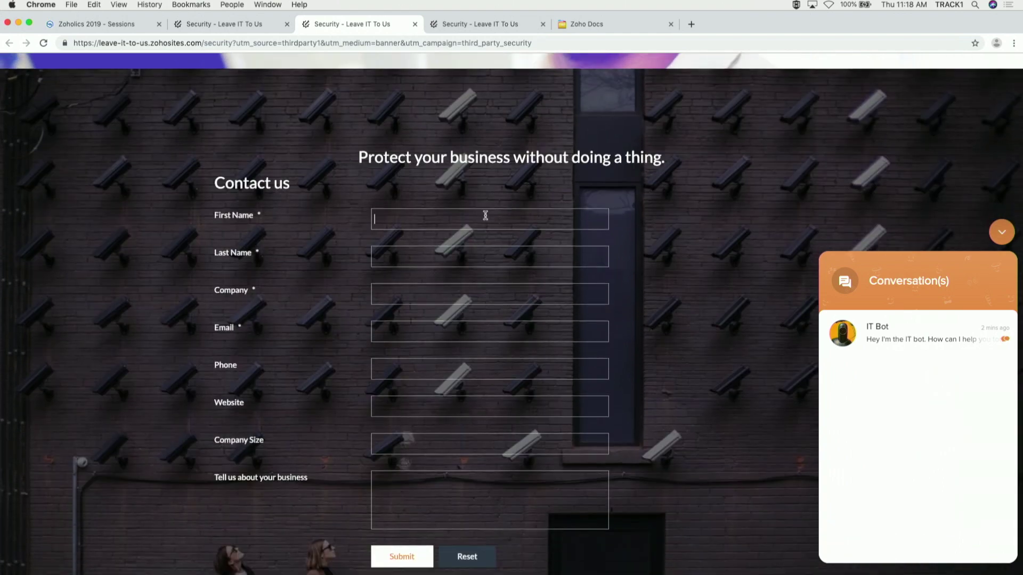
scroll(485, 215, "down", 2)
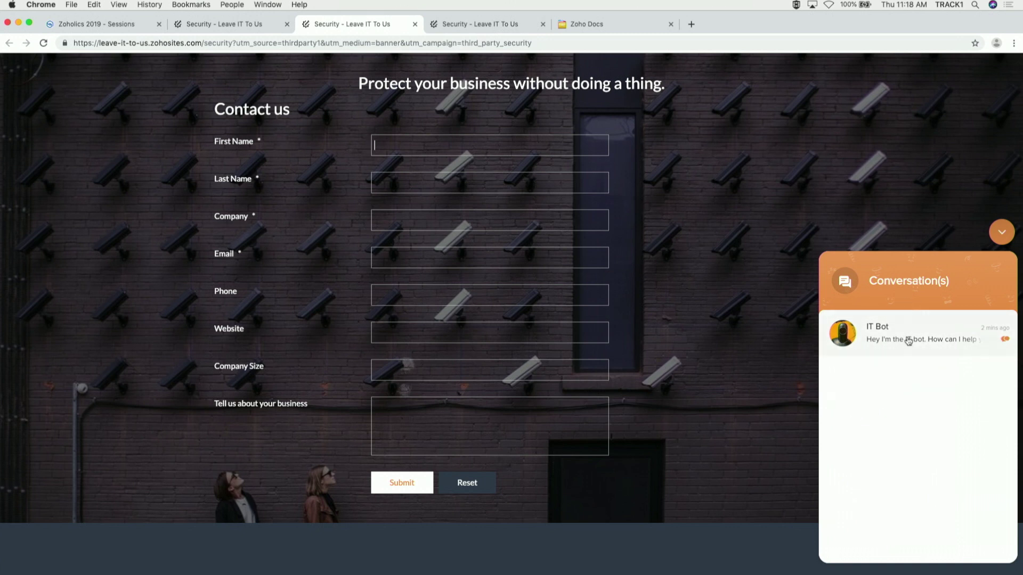
left_click(909, 342)
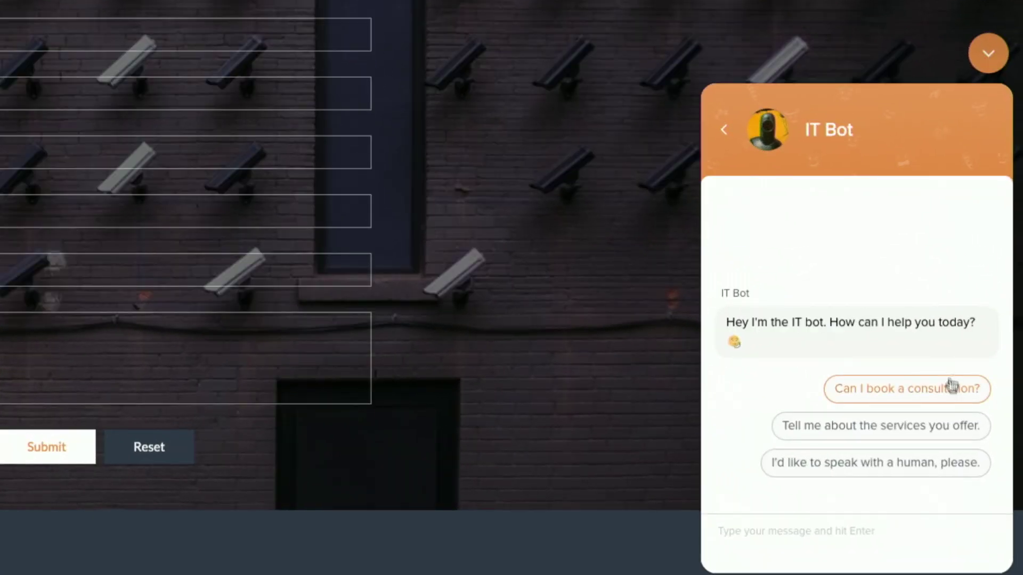
Ask the IT Bot to book a consultation and confirm Wednesday April 17, 2019 at 12:00 PM.
left_click(961, 405)
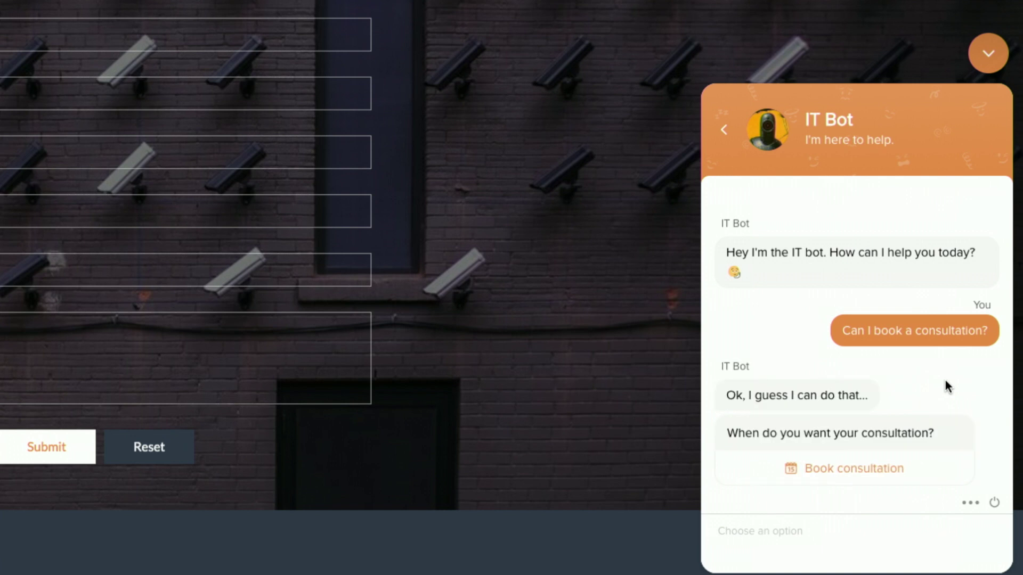
left_click(907, 467)
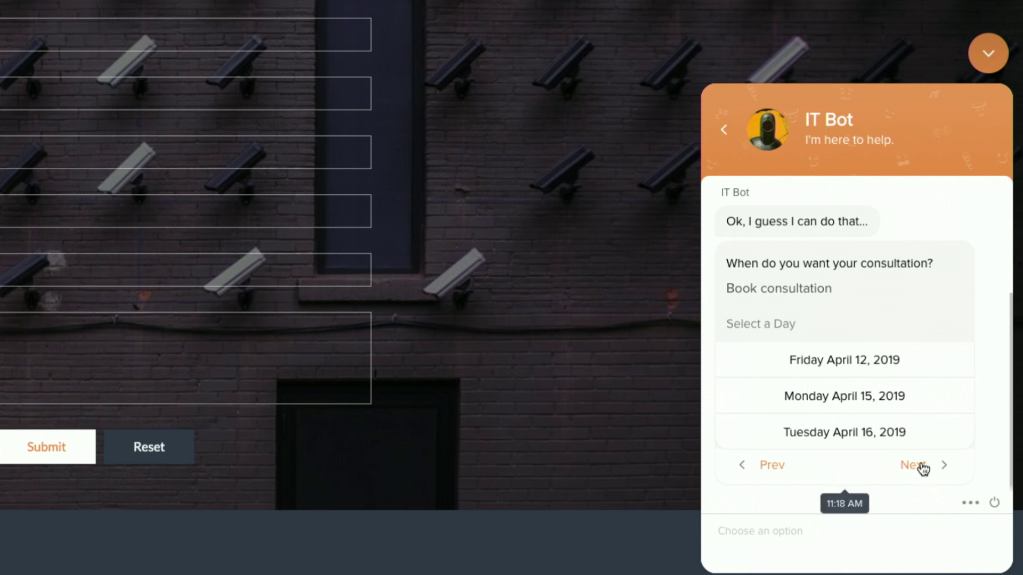
left_click(922, 468)
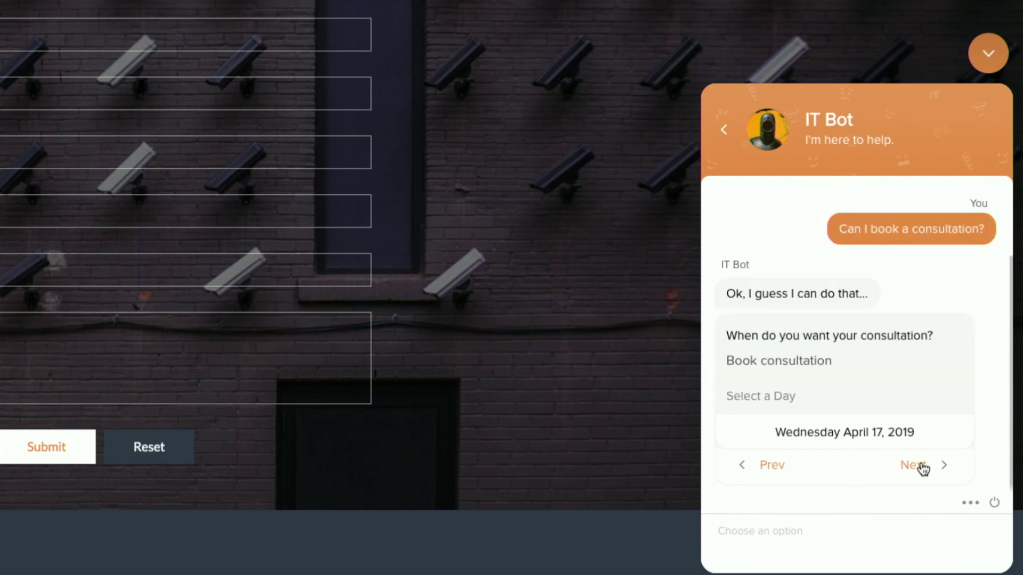
left_click(876, 434)
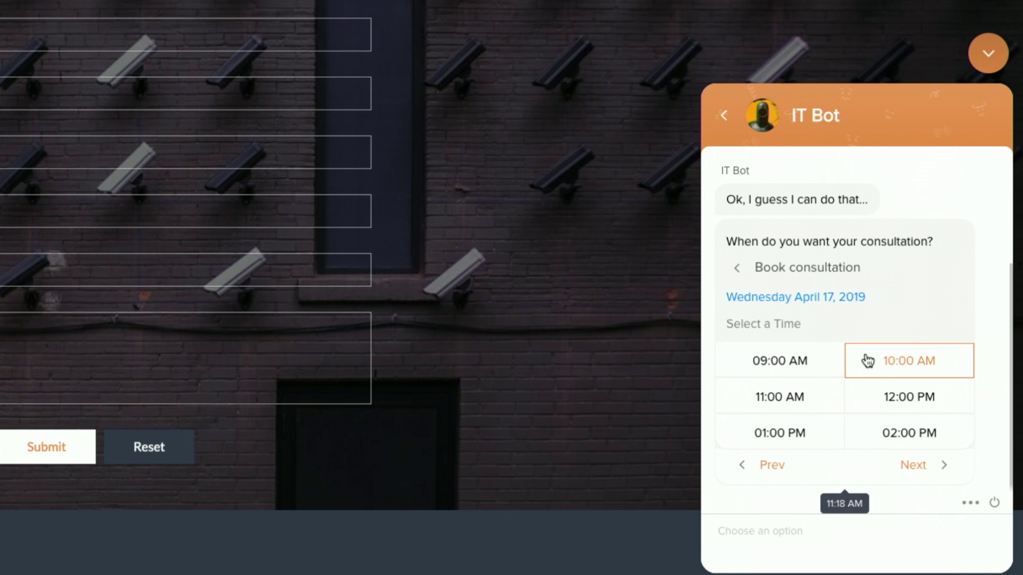
left_click(891, 398)
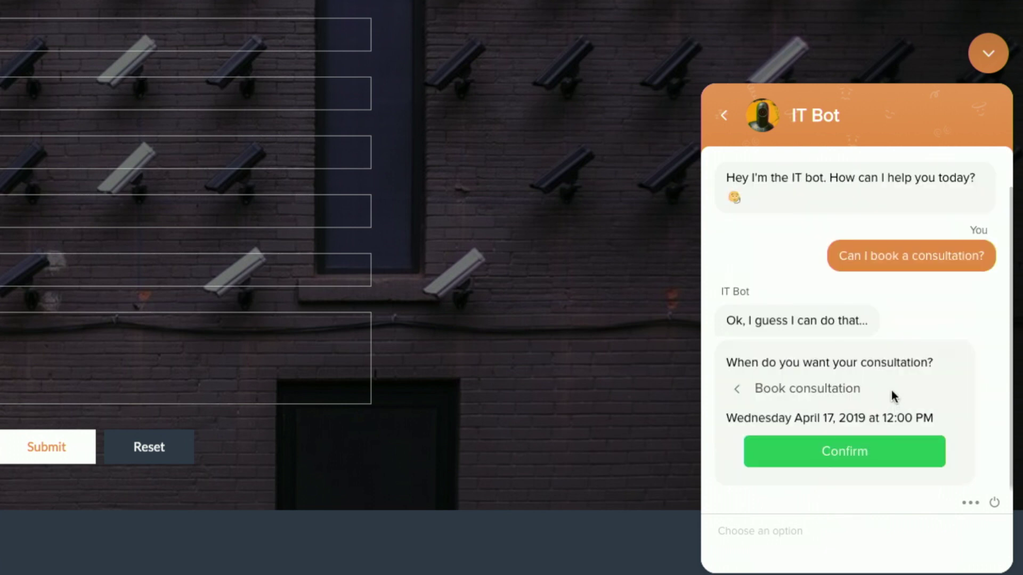
left_click(870, 462)
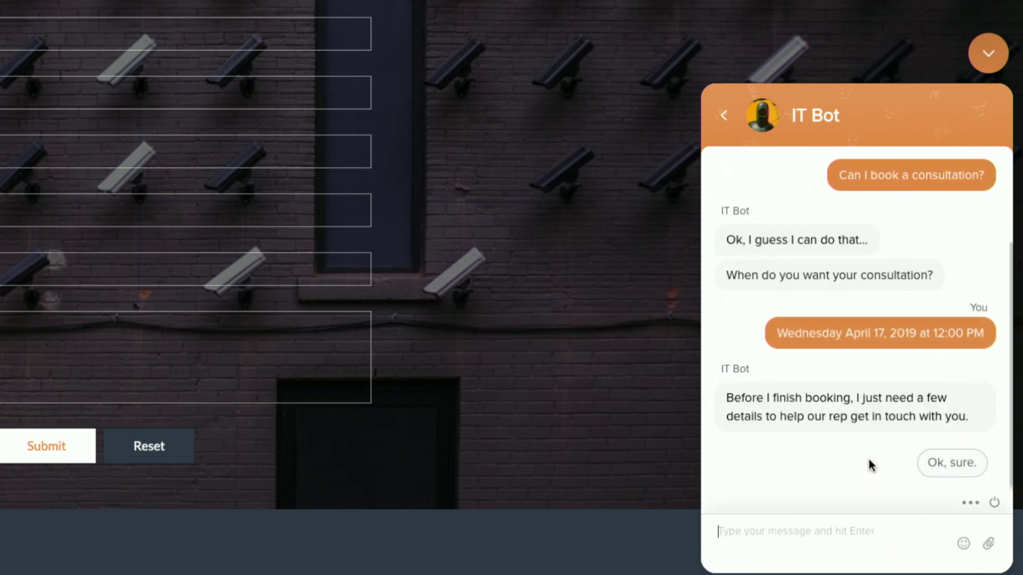
Give the bot the contact's full name, e-mail, phone number and company name 'Big Time Leads'.
left_click(939, 461)
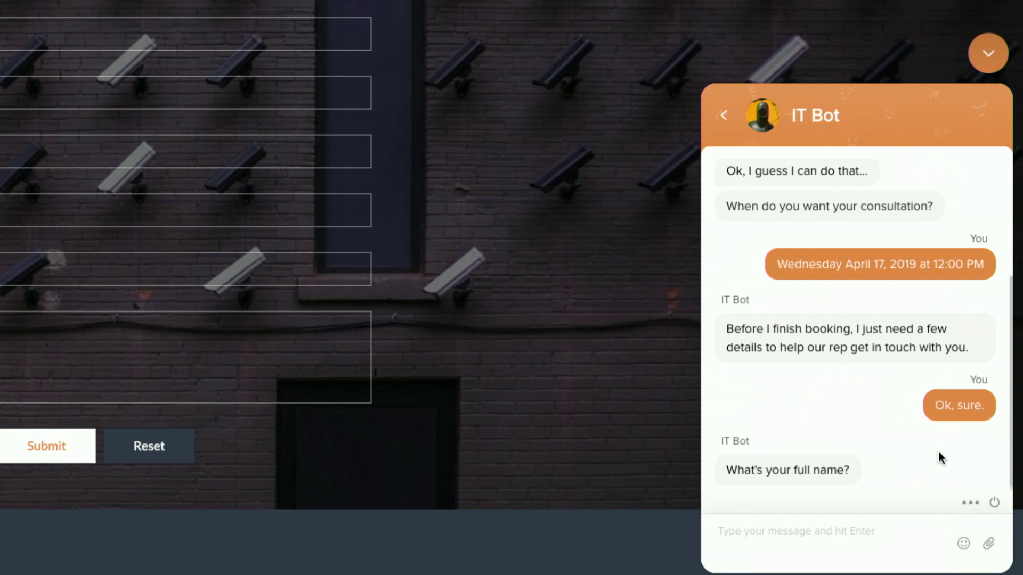
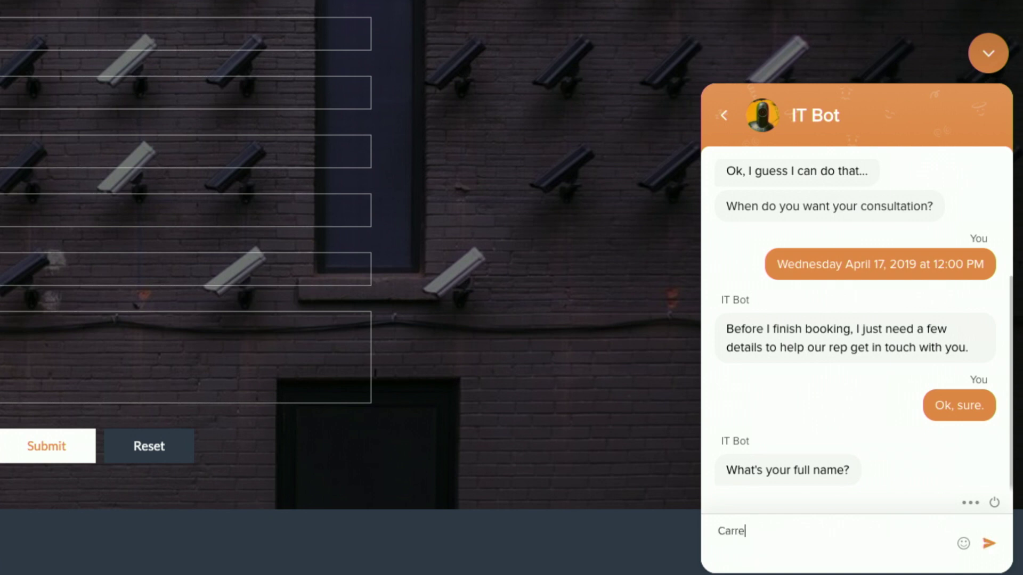
key("Return")
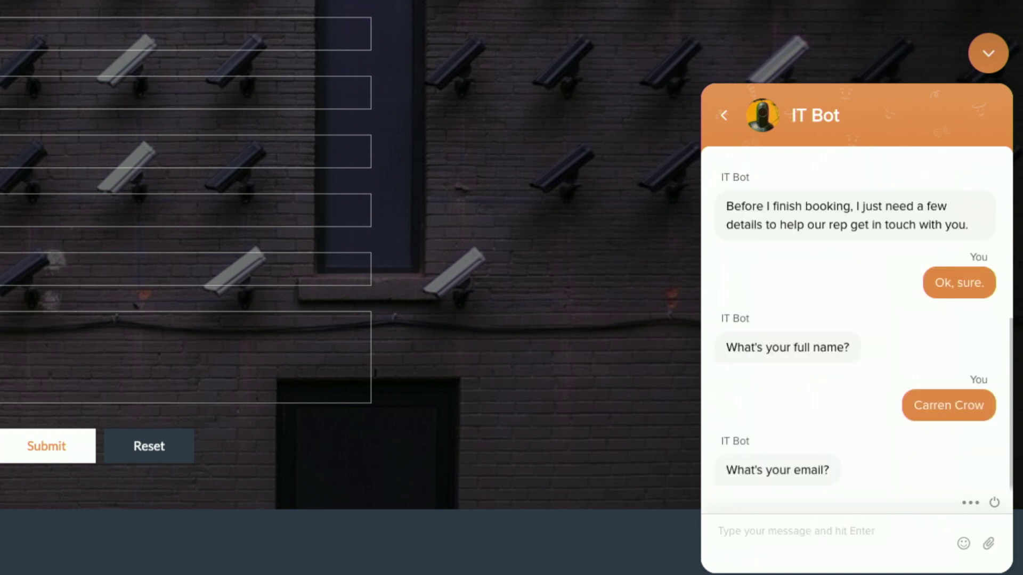
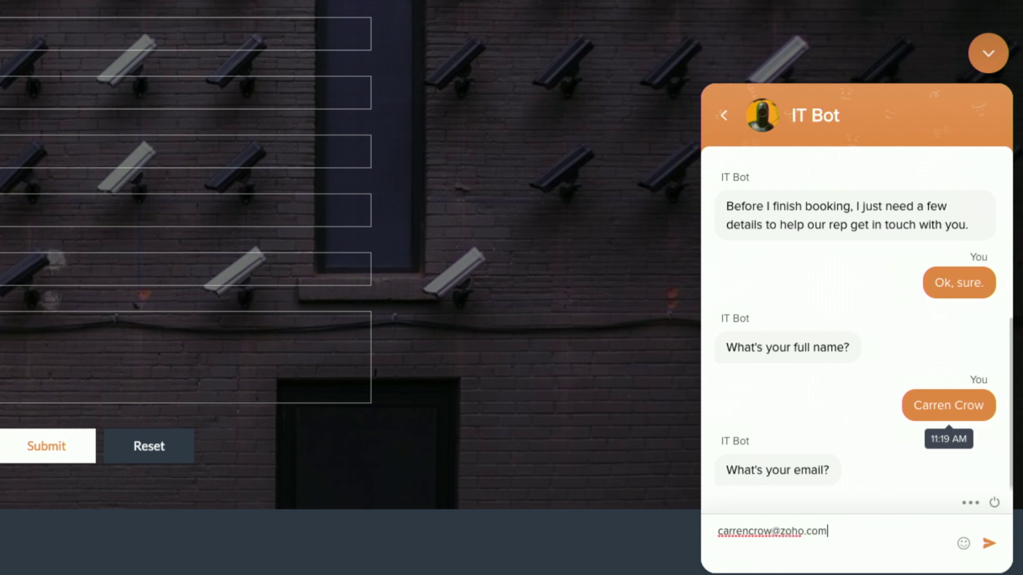
key("Return")
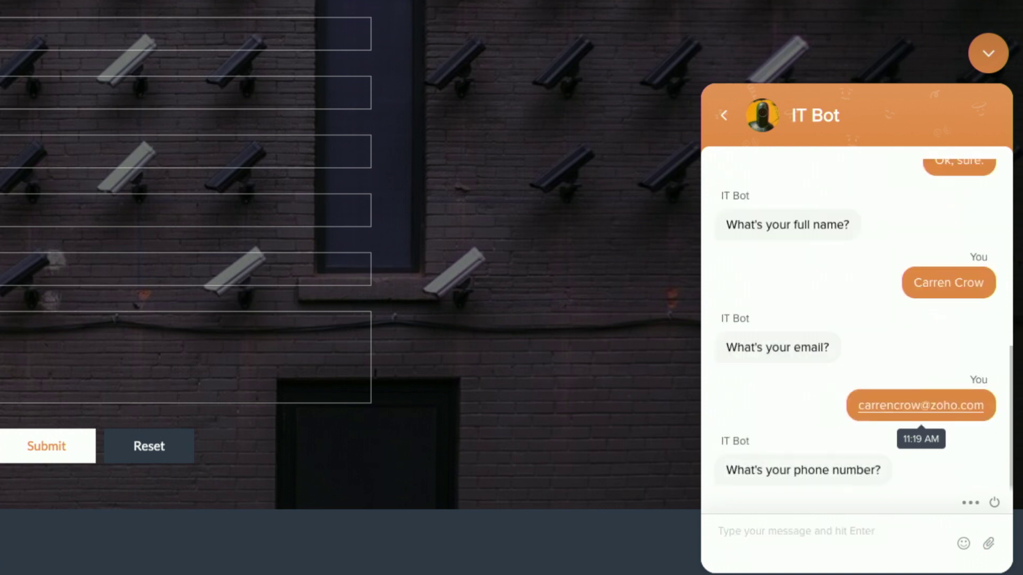
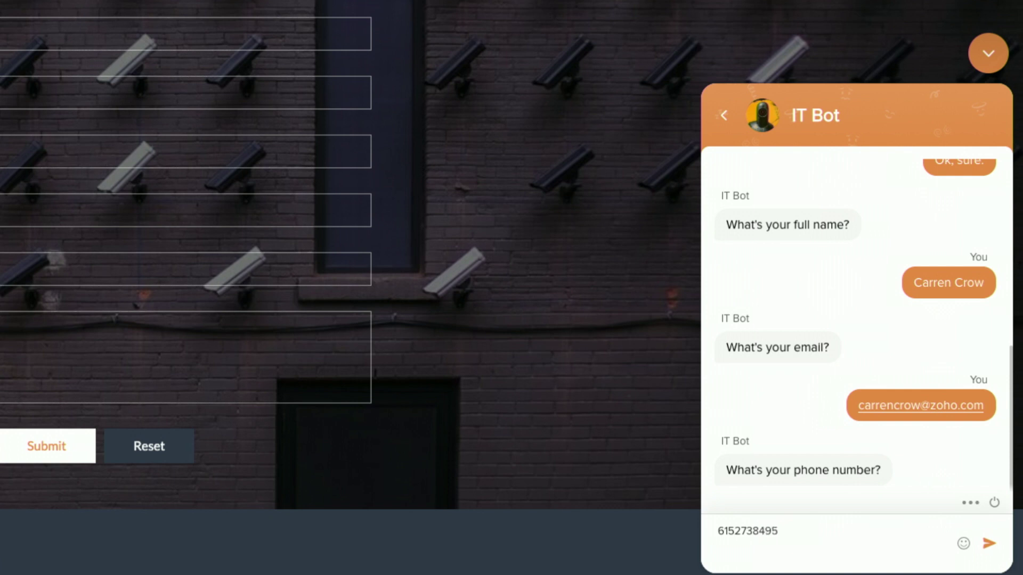
key("Return")
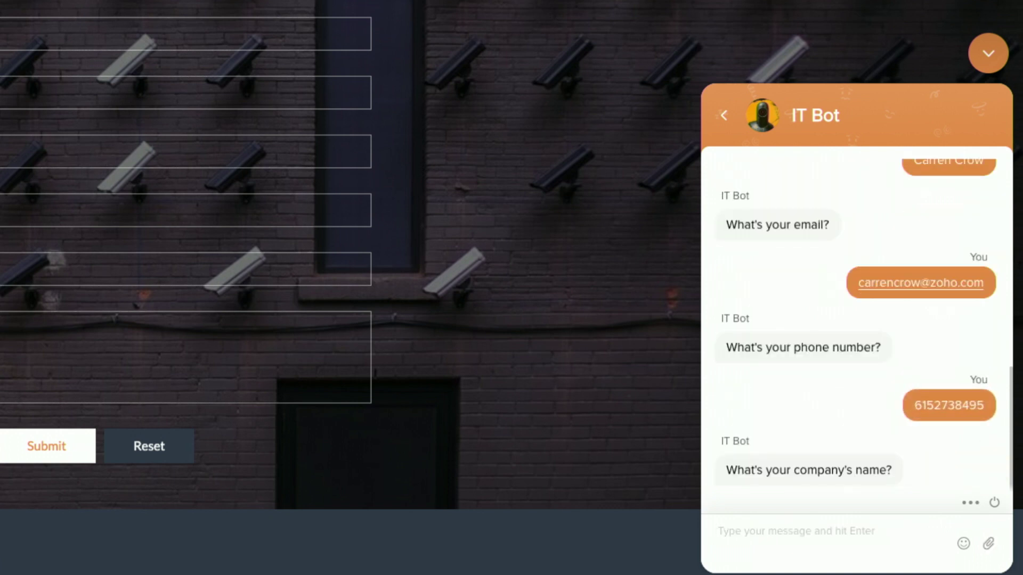
type("Big Time Leads")
key("Return")
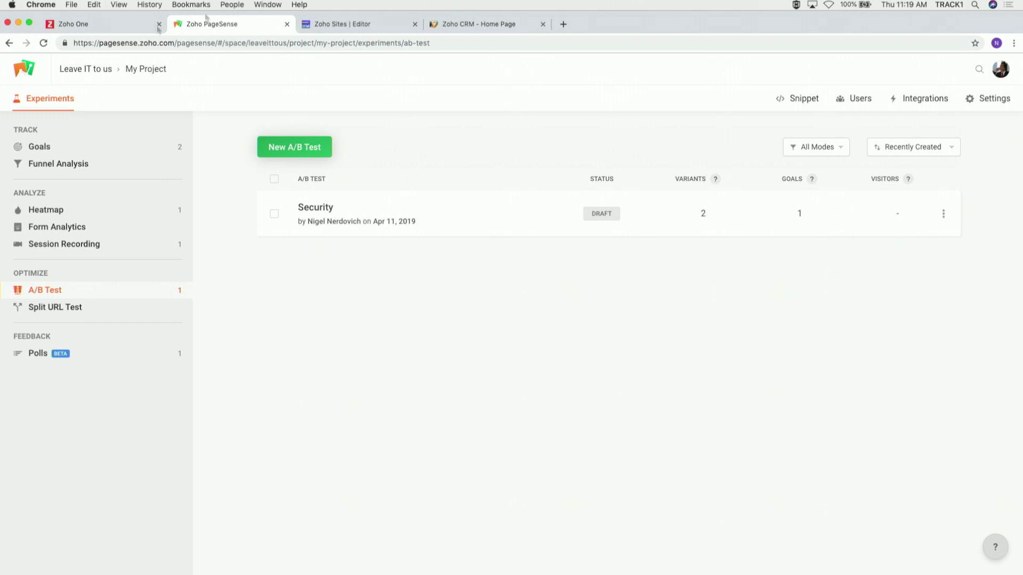
From the Zoho One My Apps page, launch the CRM app.
left_click(97, 24)
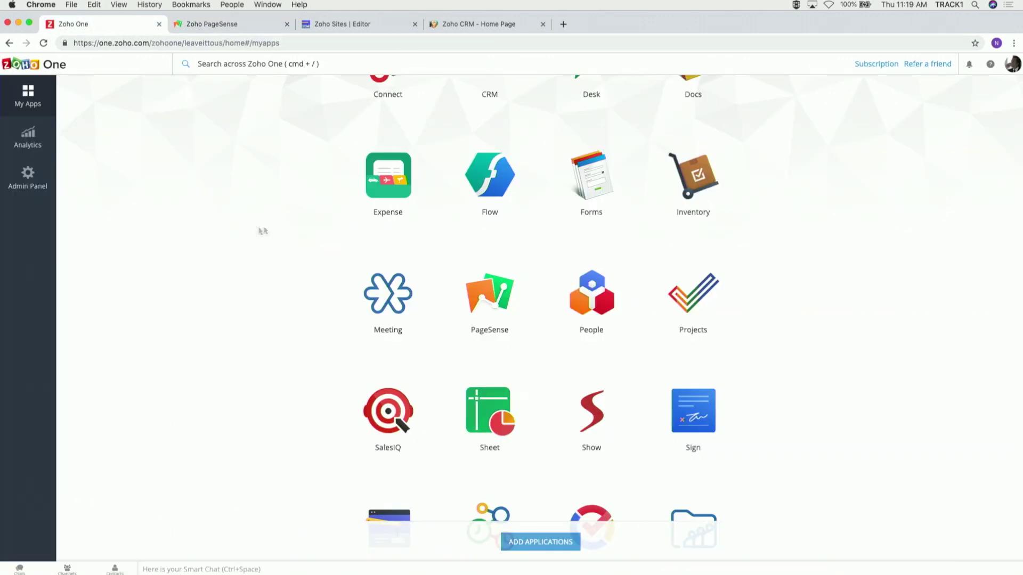
scroll(256, 229, "up", 4)
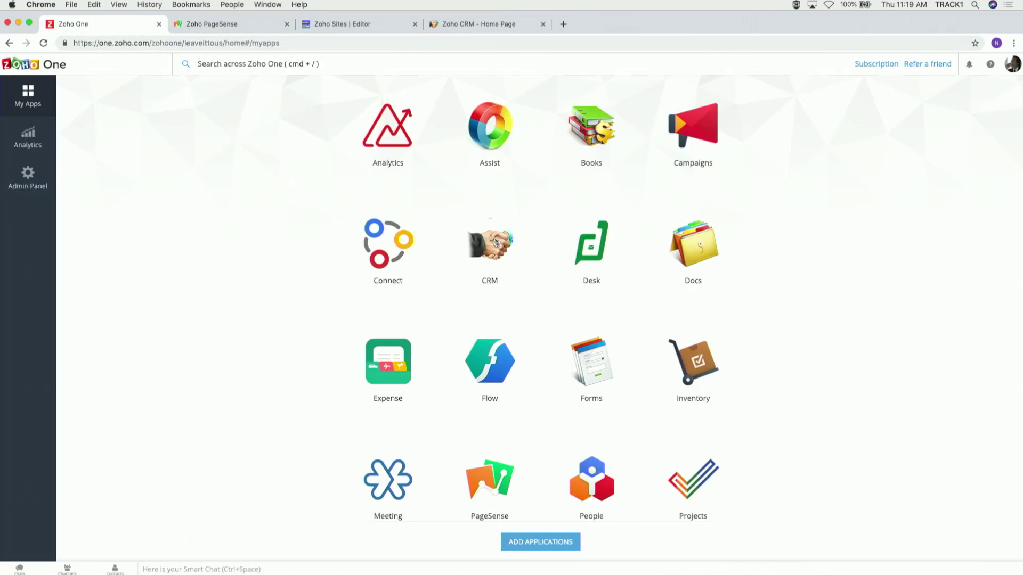
left_click(496, 243)
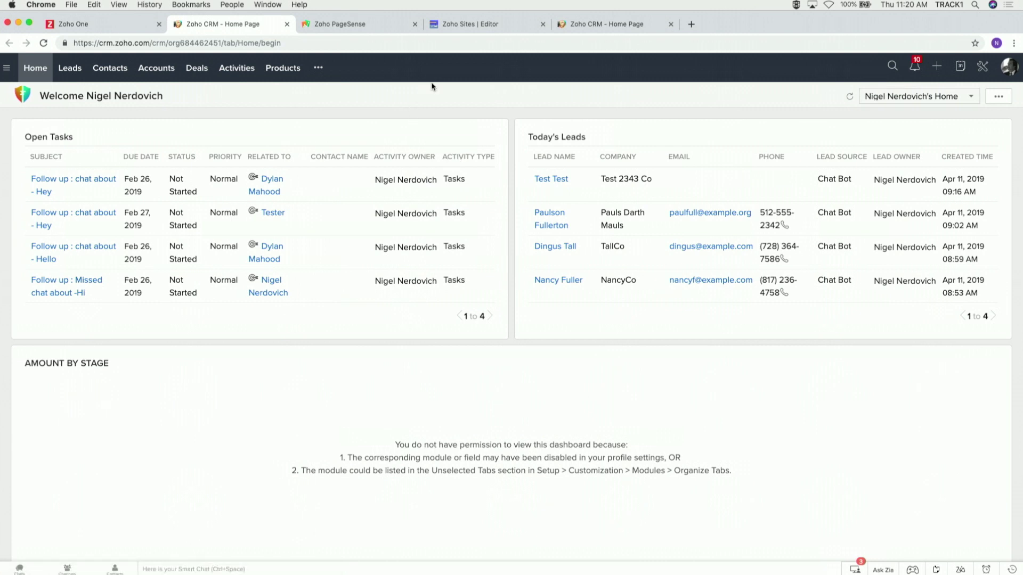
Open bookings.zoho.com in a new tab, check Customers and the Calendar, then return to the CRM home tab.
left_click(690, 24)
type("bookings.zoho.com")
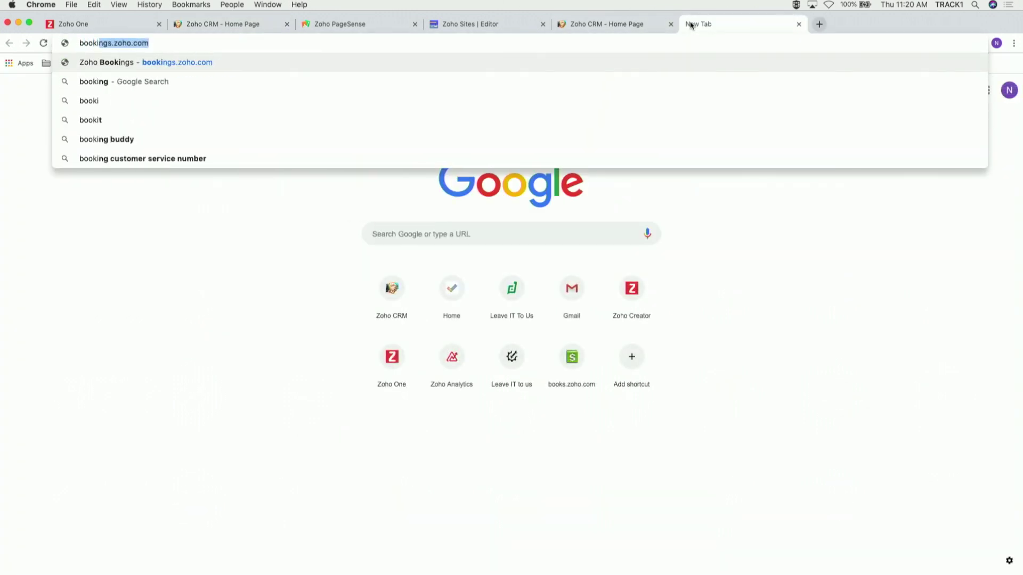
key("Return")
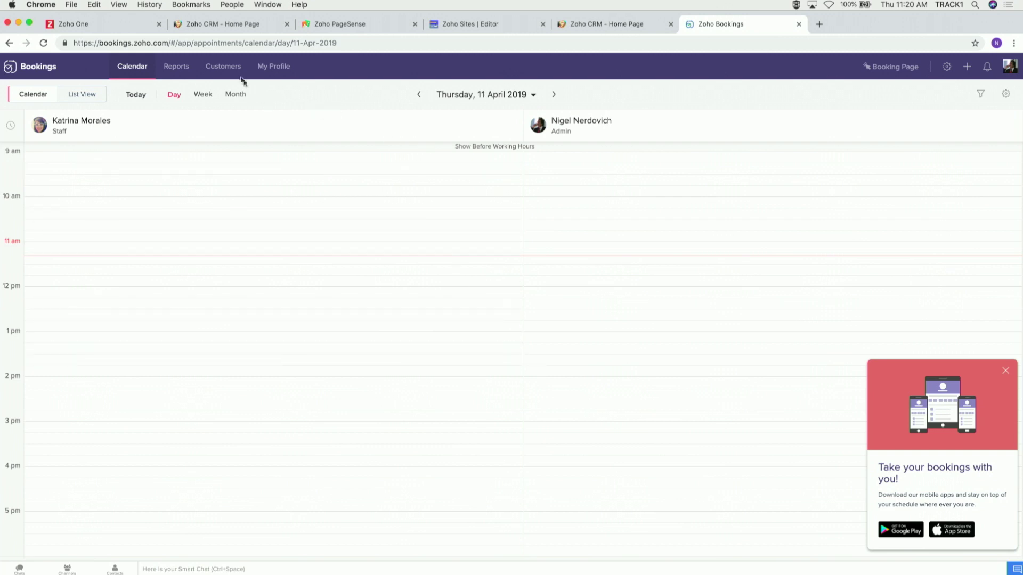
left_click(224, 68)
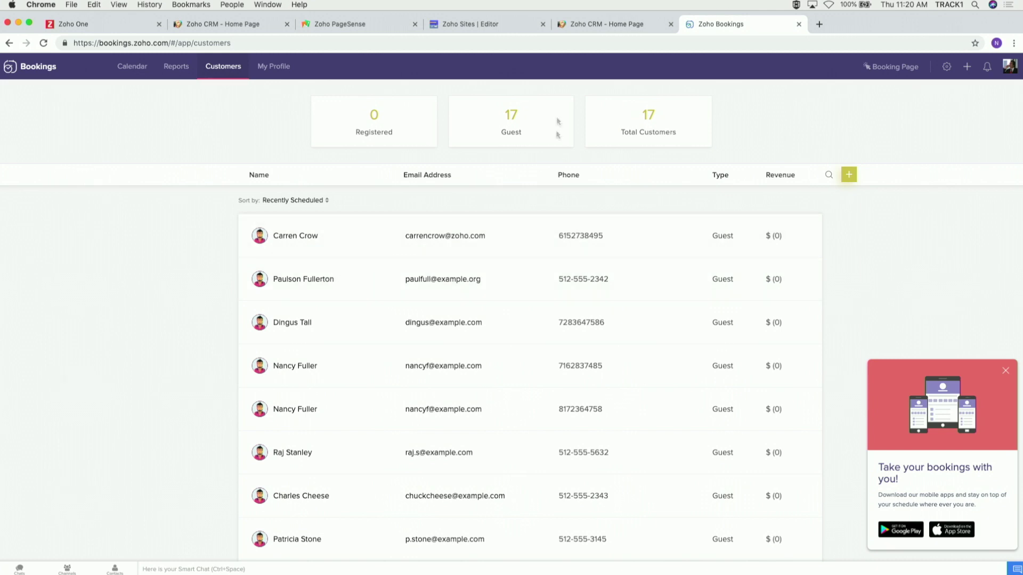
left_click(136, 74)
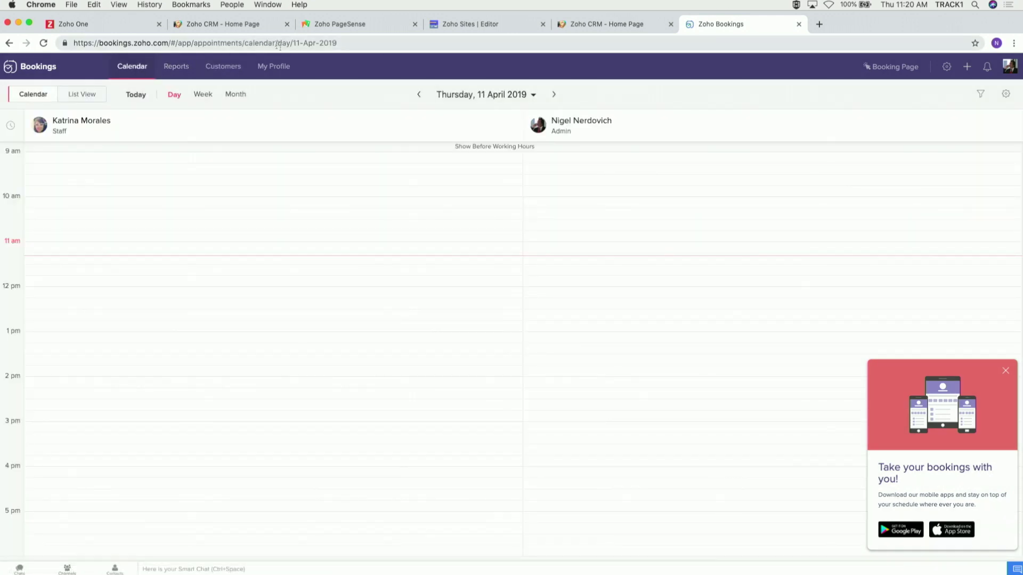
left_click(244, 26)
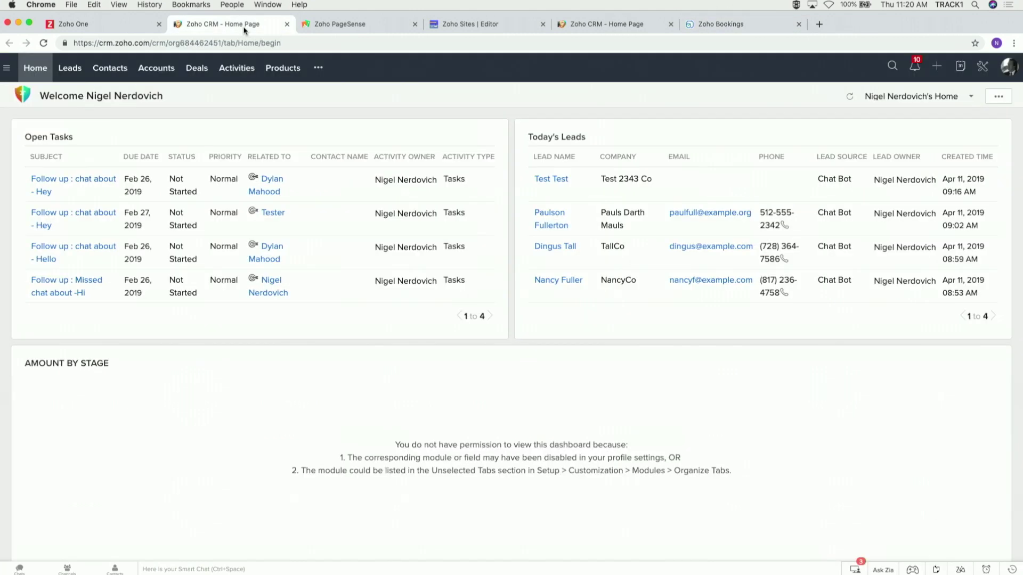
Open today's Leads list, dismiss the notification popup, and open the newest Chat Bot lead.
left_click(75, 70)
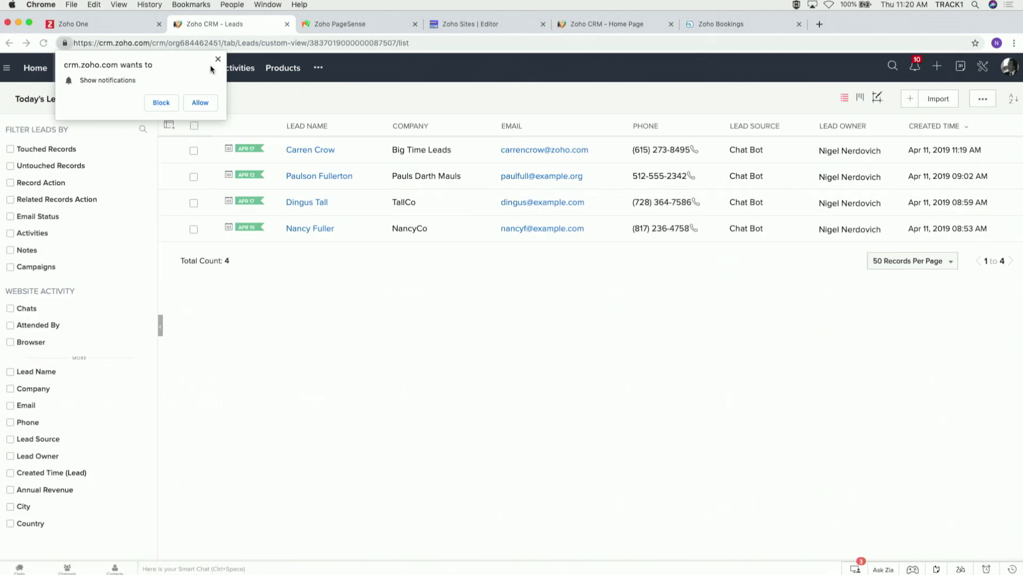
left_click(160, 101)
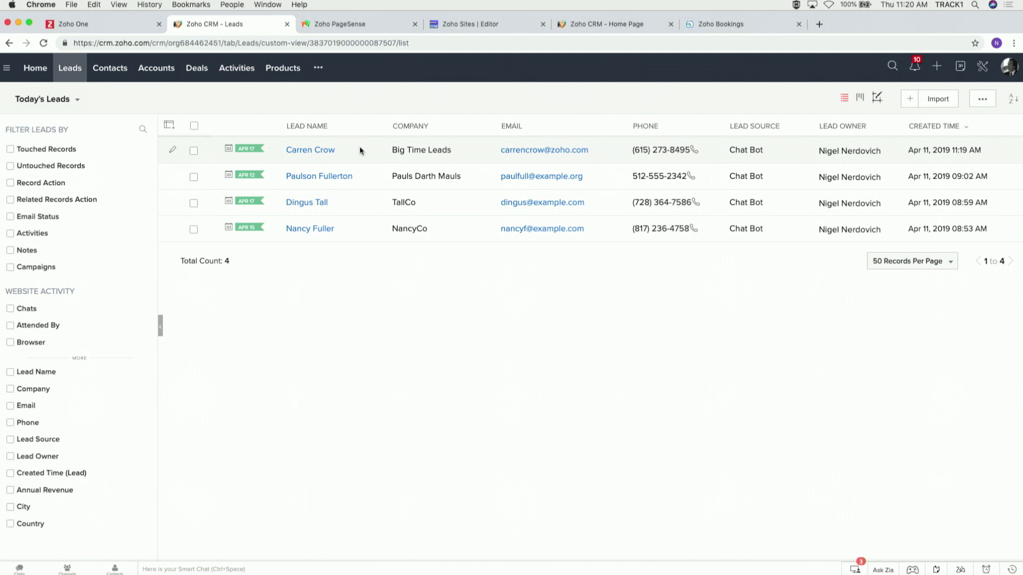
left_click(344, 150)
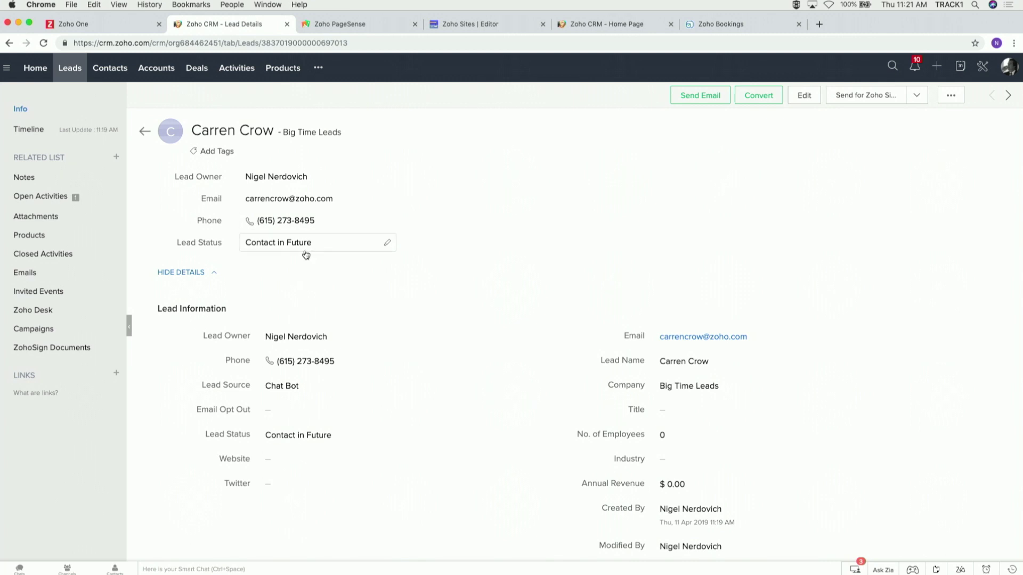
Review the lead's source and UTM details, then advance the diagram to Support customers.
scroll(320, 254, "down", 3)
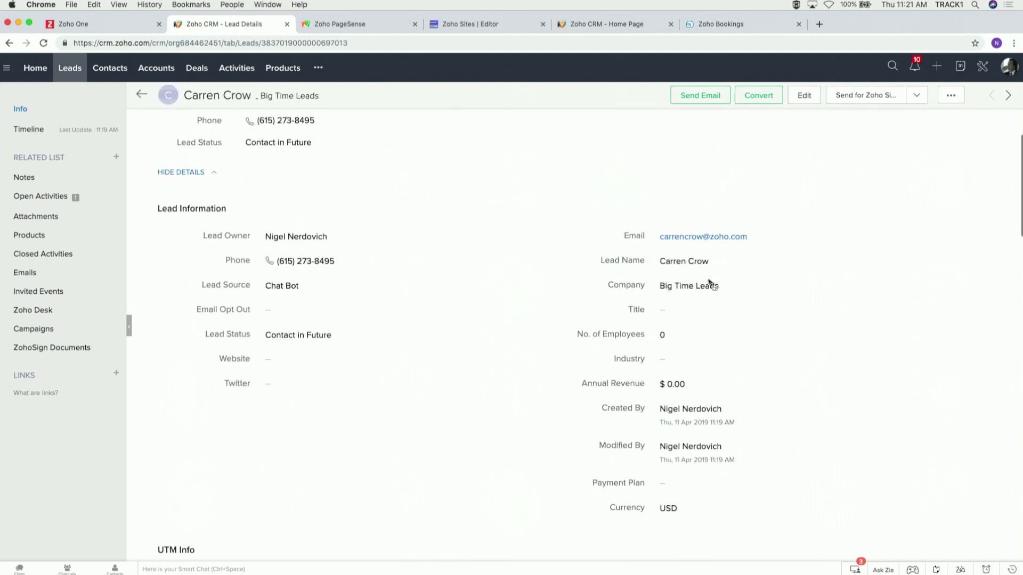
scroll(706, 283, "down", 1)
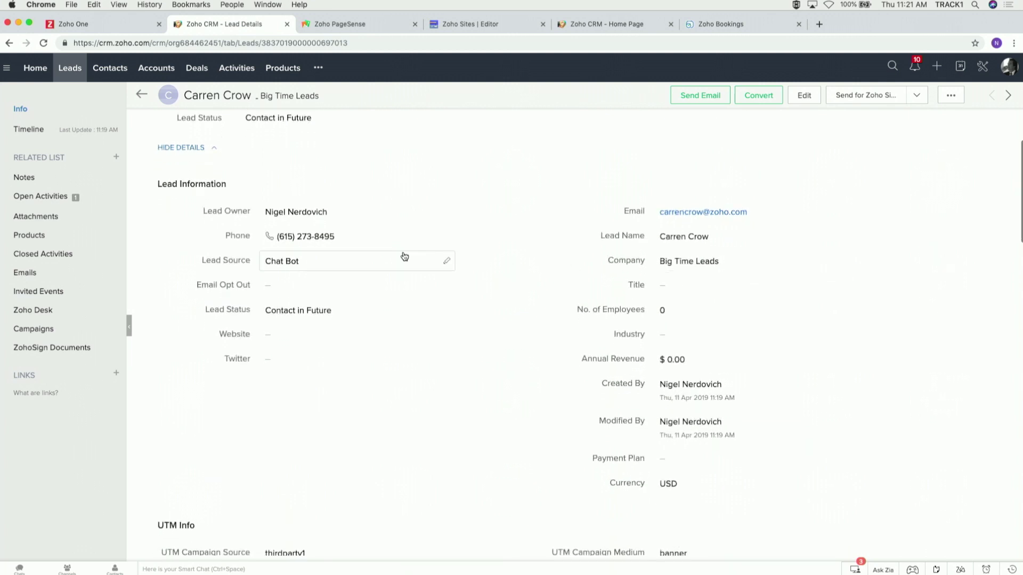
scroll(338, 261, "down", 5)
scroll(339, 259, "down", 5)
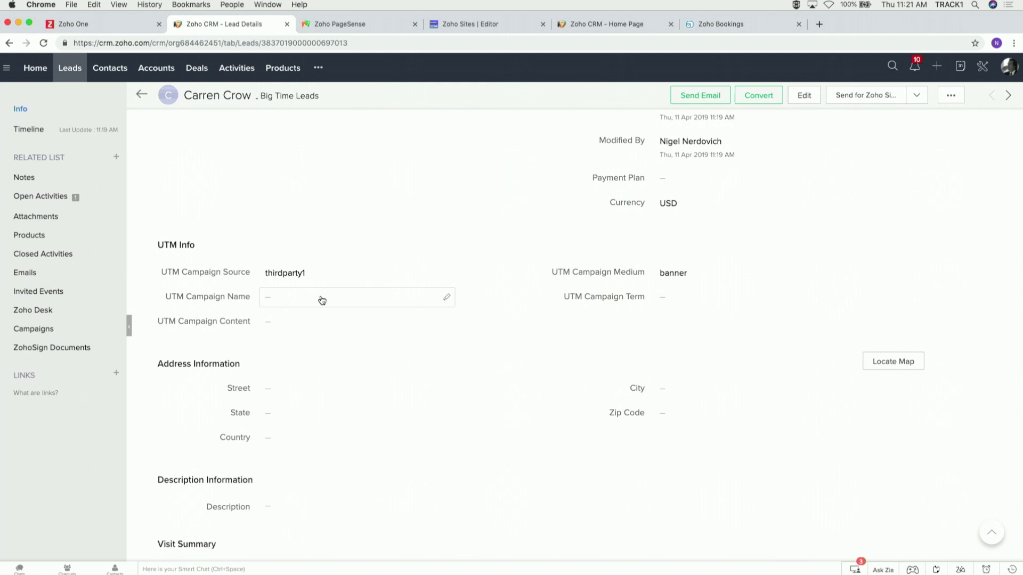
scroll(322, 300, "down", 15)
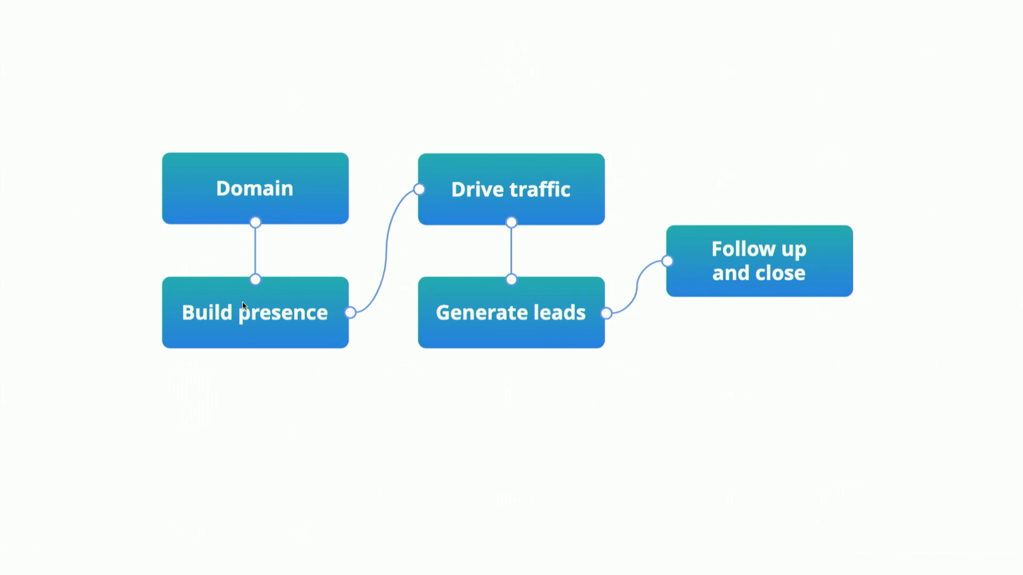
key("Right")
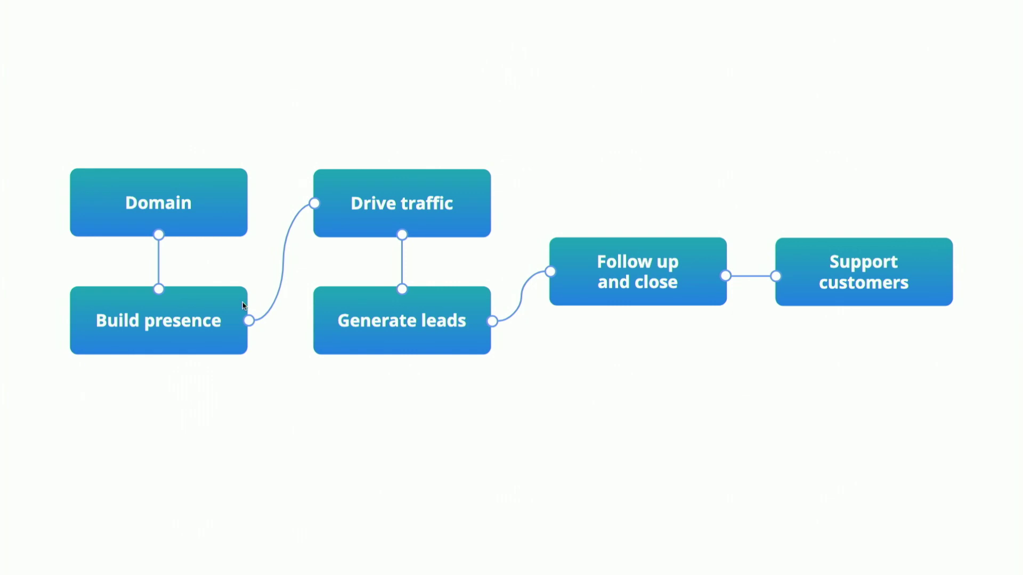
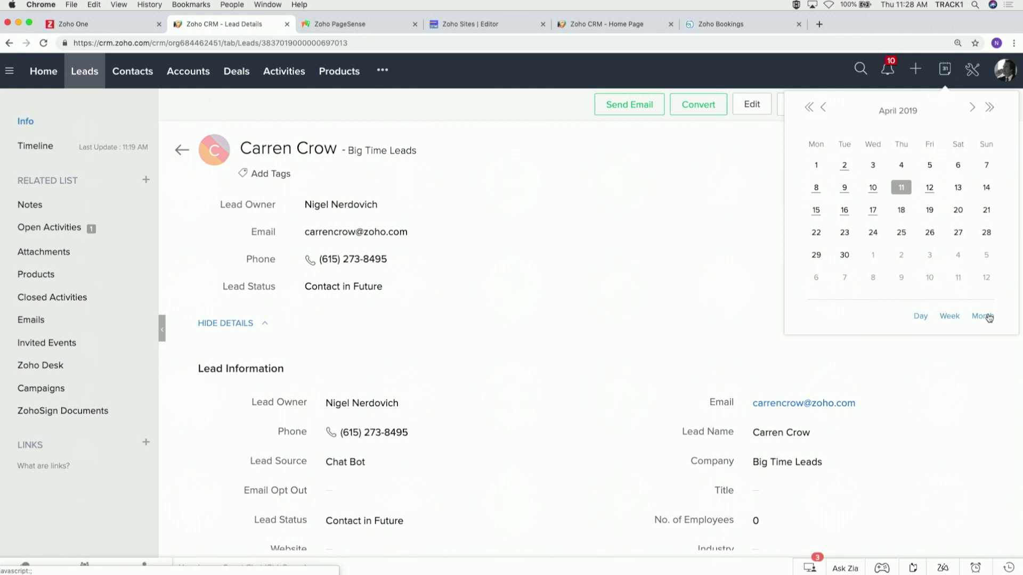
left_click(983, 316)
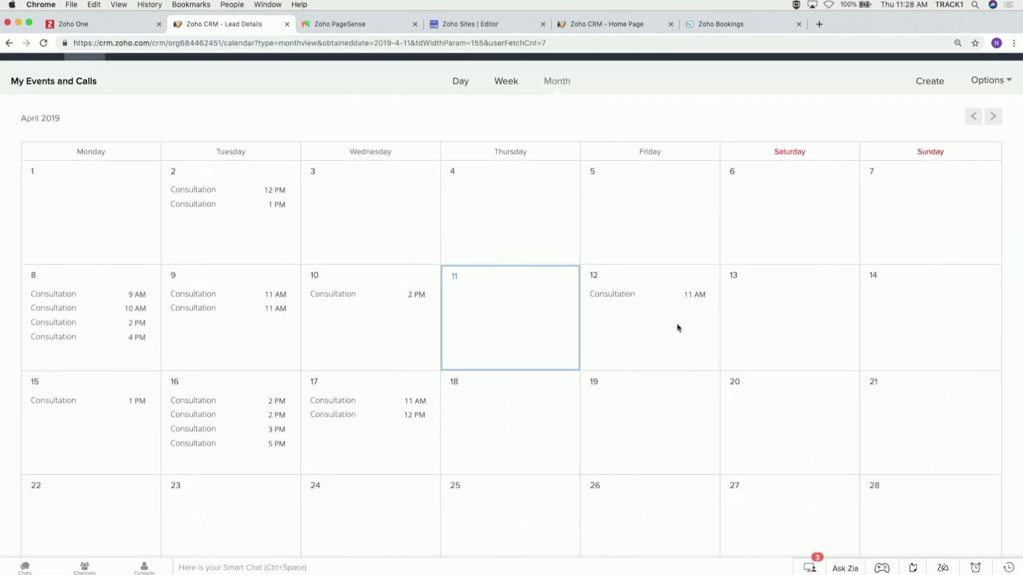
scroll(678, 327, "down", 3)
scroll(675, 298, "up", 1)
scroll(675, 310, "up", 2)
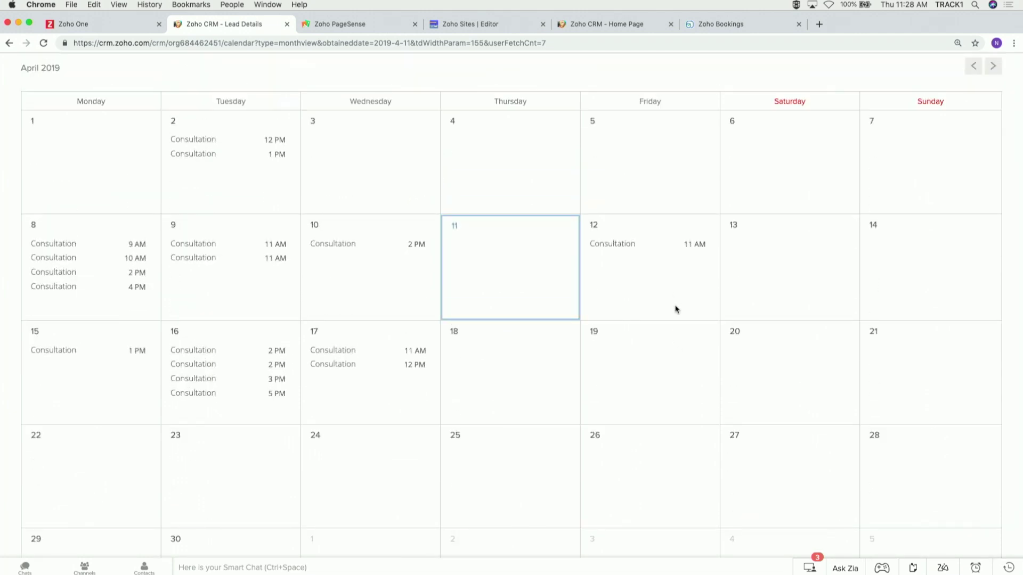
left_click(676, 310)
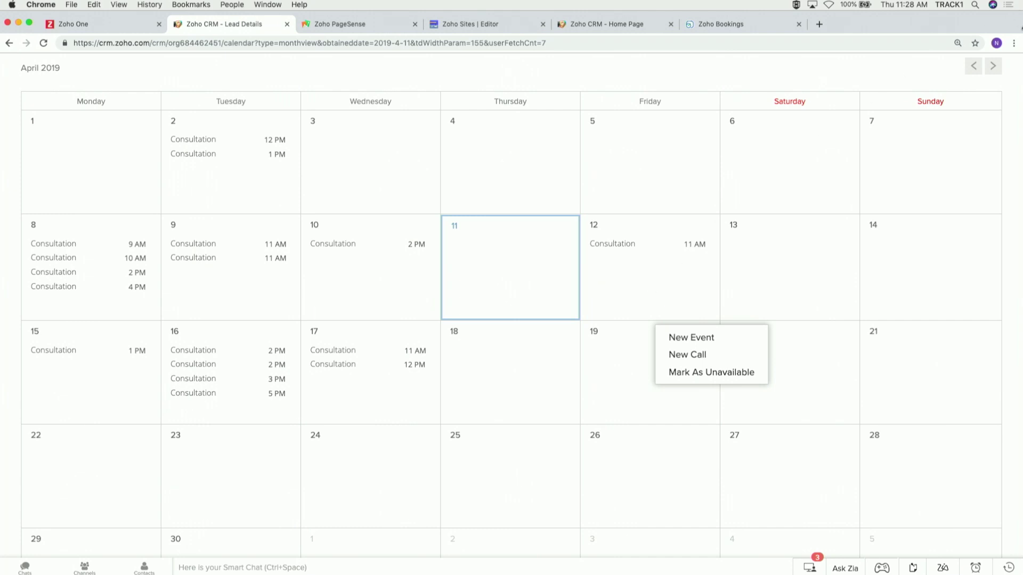
left_click(9, 43)
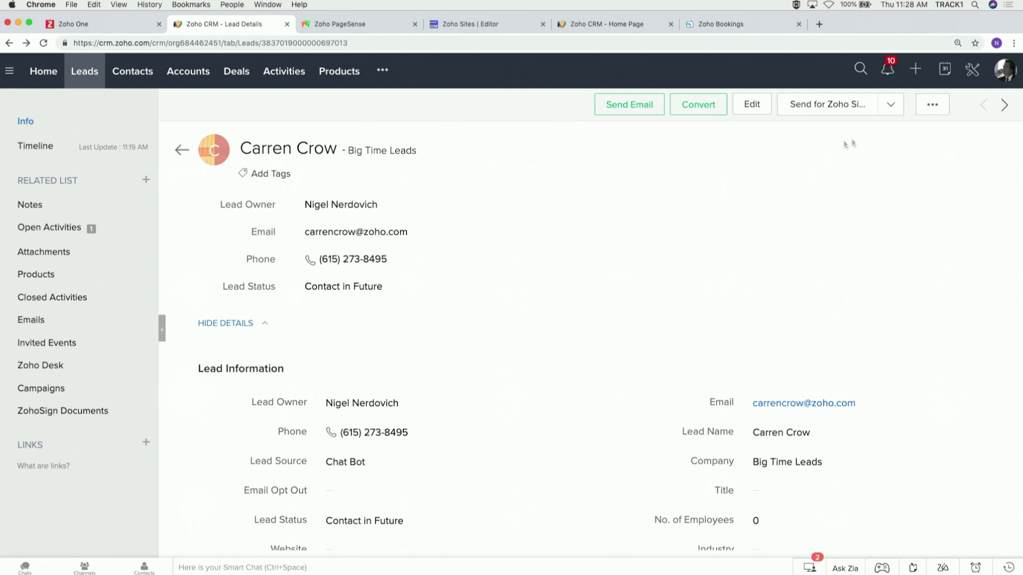
Start a Meet Now meeting titled 'Early consult' with the Big Time Leads lead.
left_click(931, 108)
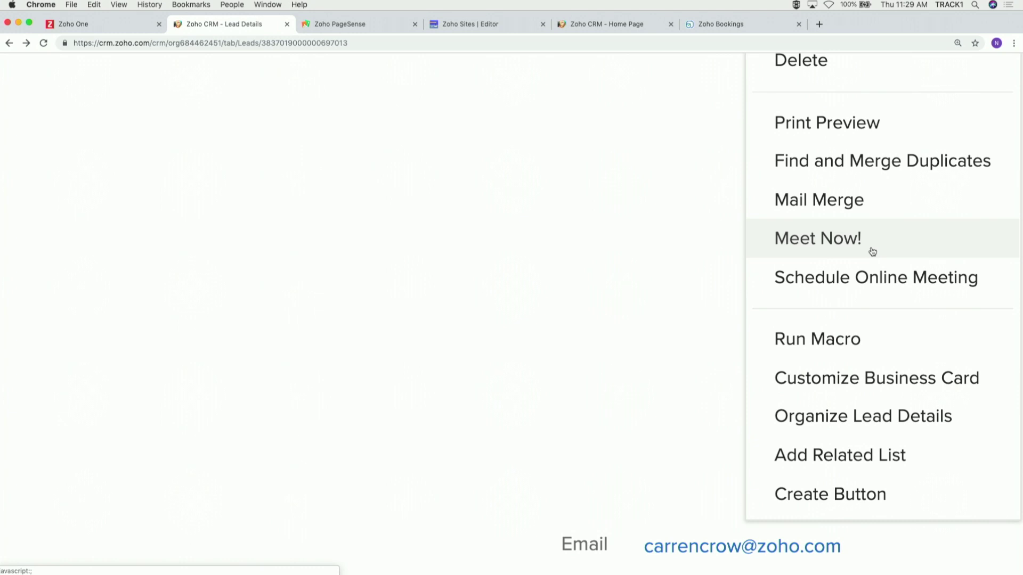
left_click(873, 251)
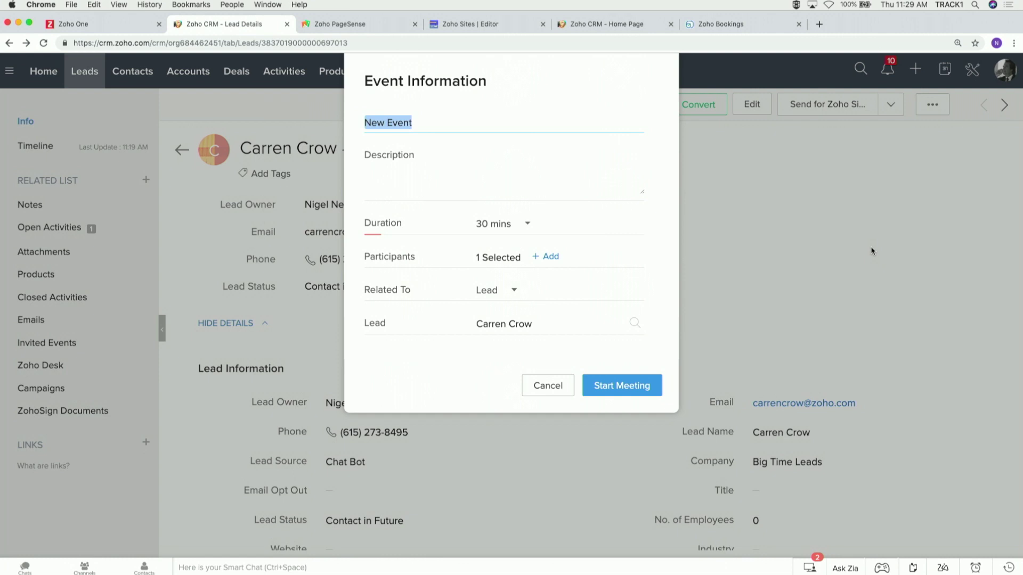
type("Early ")
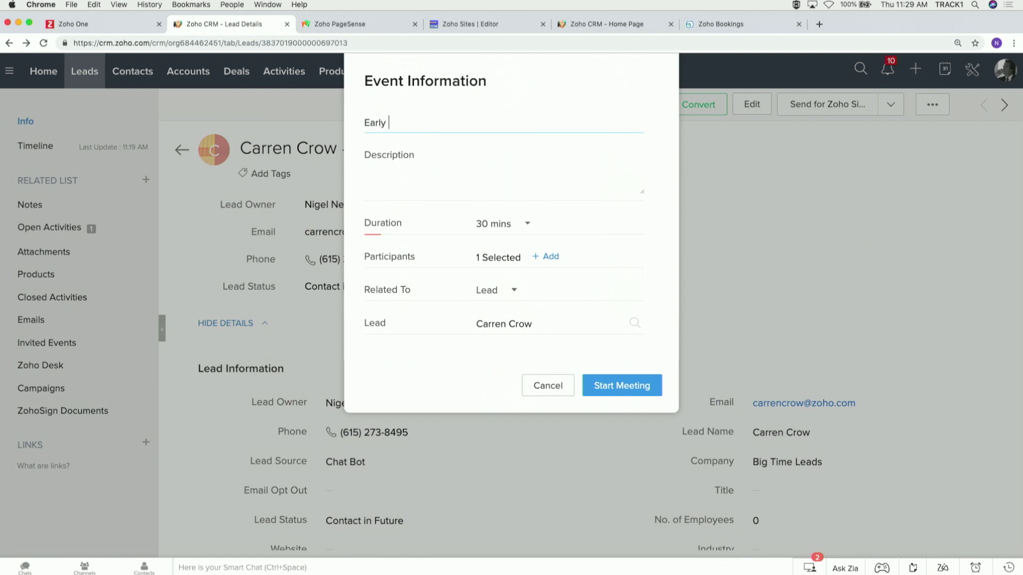
type("consult")
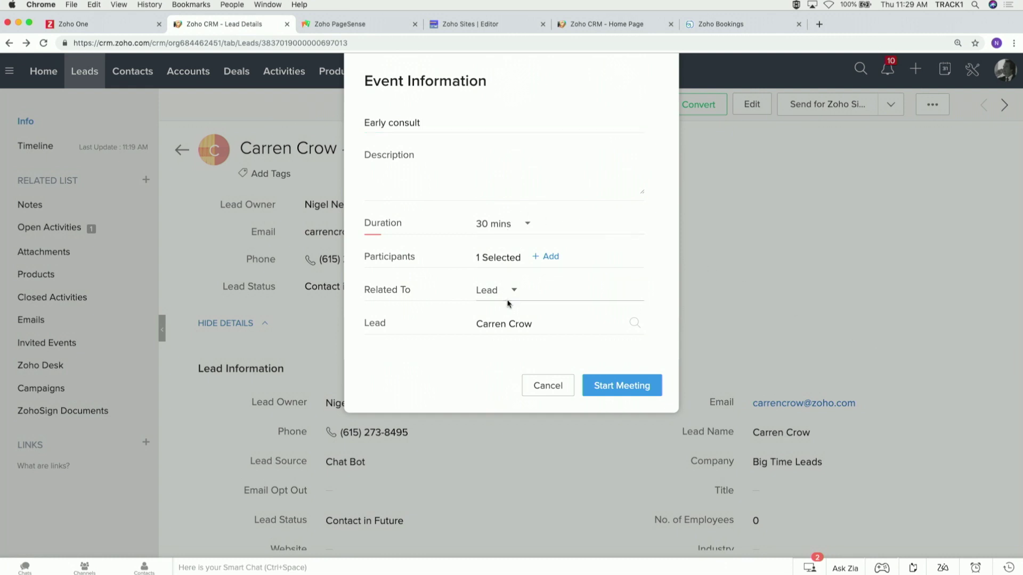
left_click(614, 384)
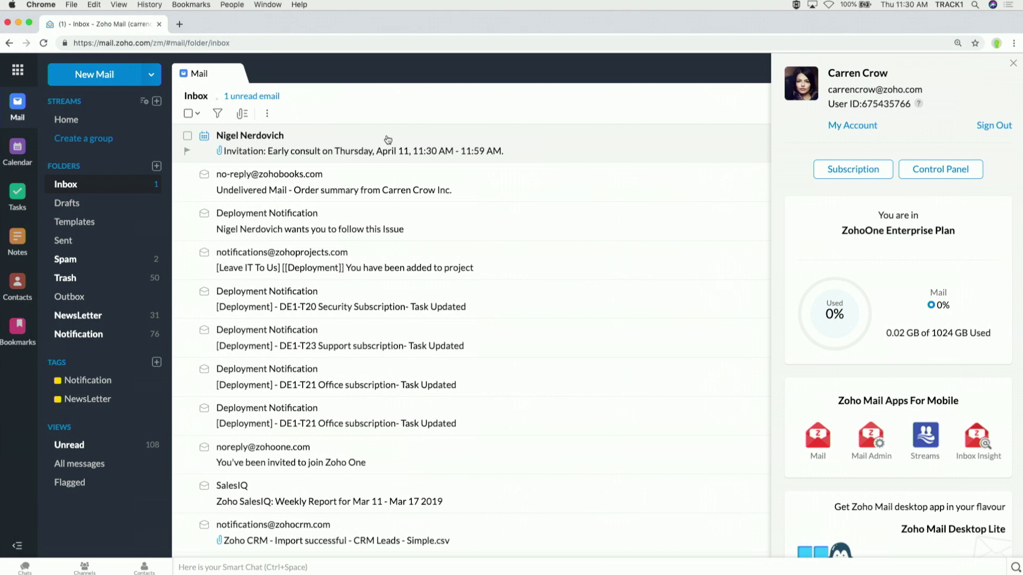
Open and read the 'Invitation: Early consult' email for April 11 in the inbox.
left_click(387, 140)
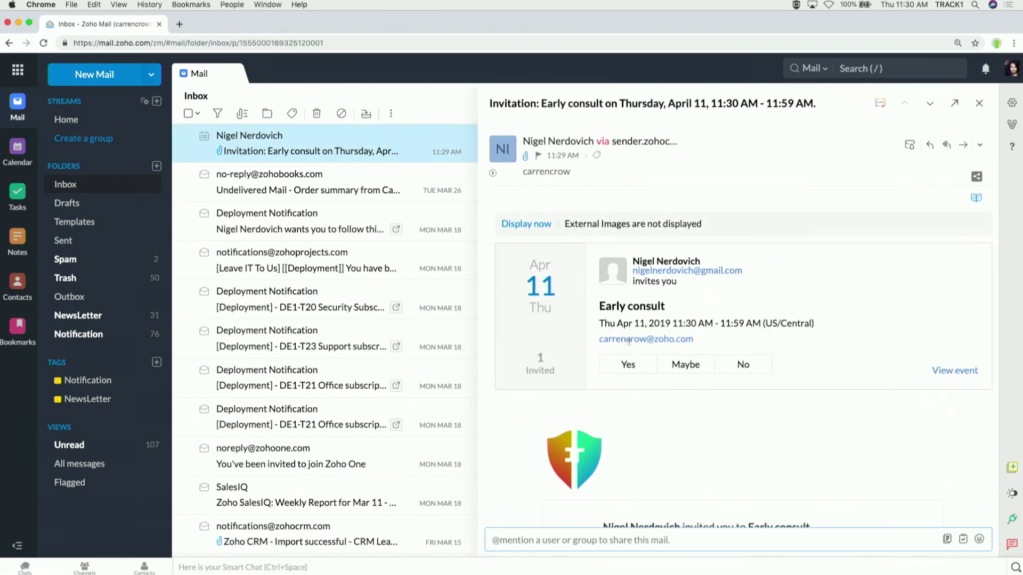
scroll(635, 376, "down", 5)
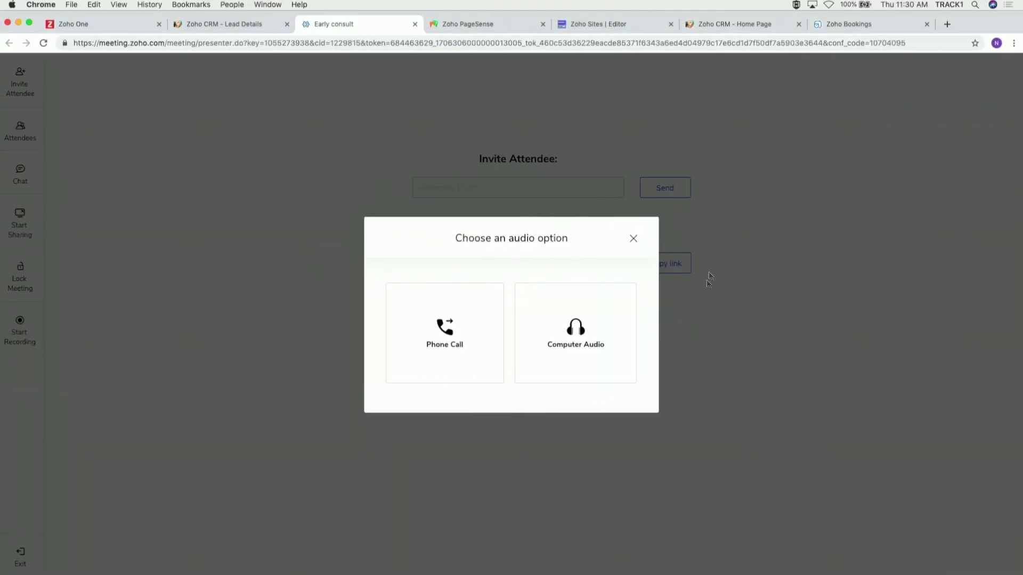
Close the Early consult meeting tab to get back to the lead's CRM record.
left_click(415, 24)
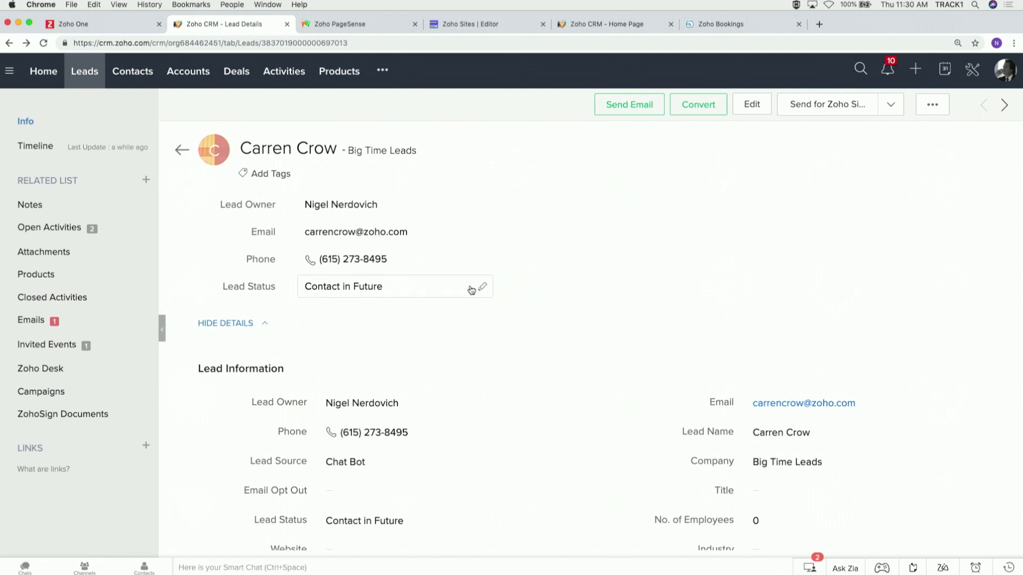
Start converting the lead with a new deal of amount 20001 closing April 11, 2019.
left_click(698, 115)
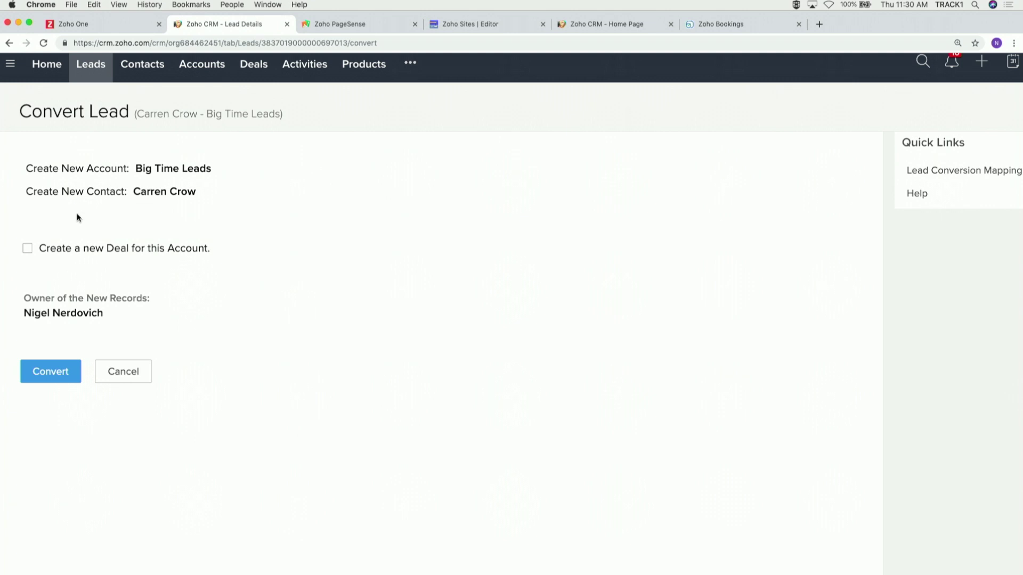
left_click(27, 249)
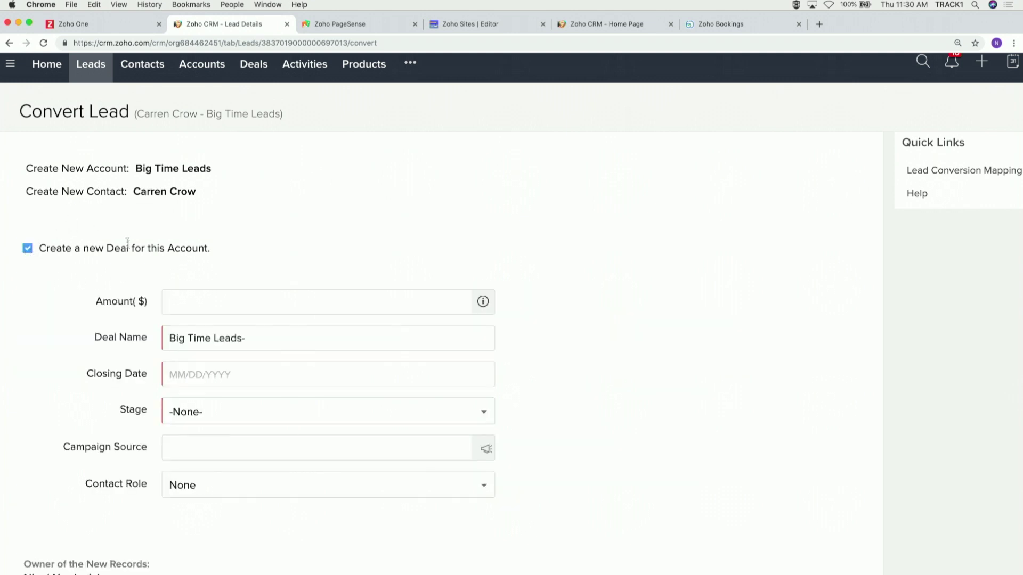
scroll(181, 302, "down", 2)
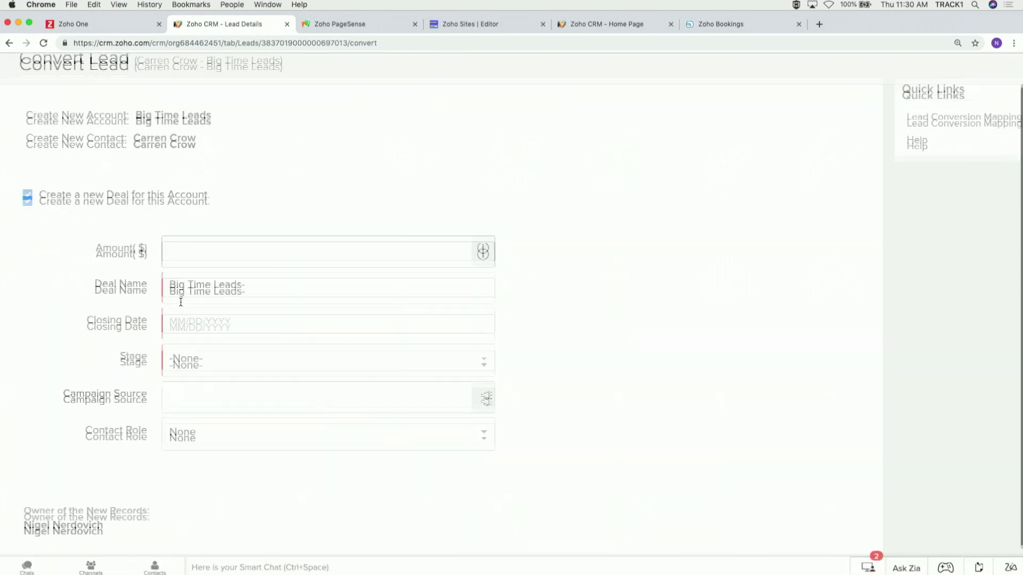
left_click(229, 255)
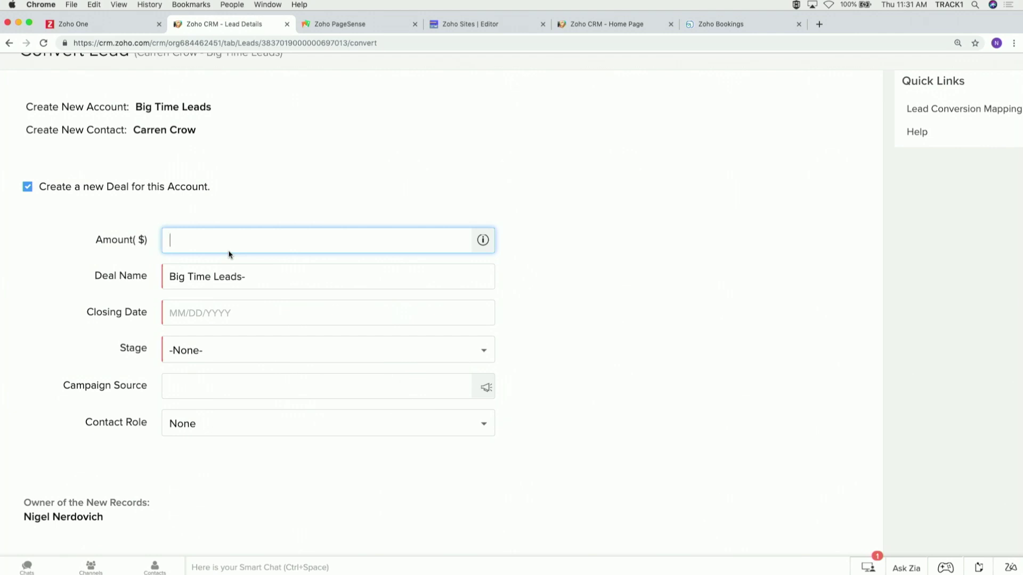
type("20000")
key("BackSpace")
type("1")
left_click(207, 315)
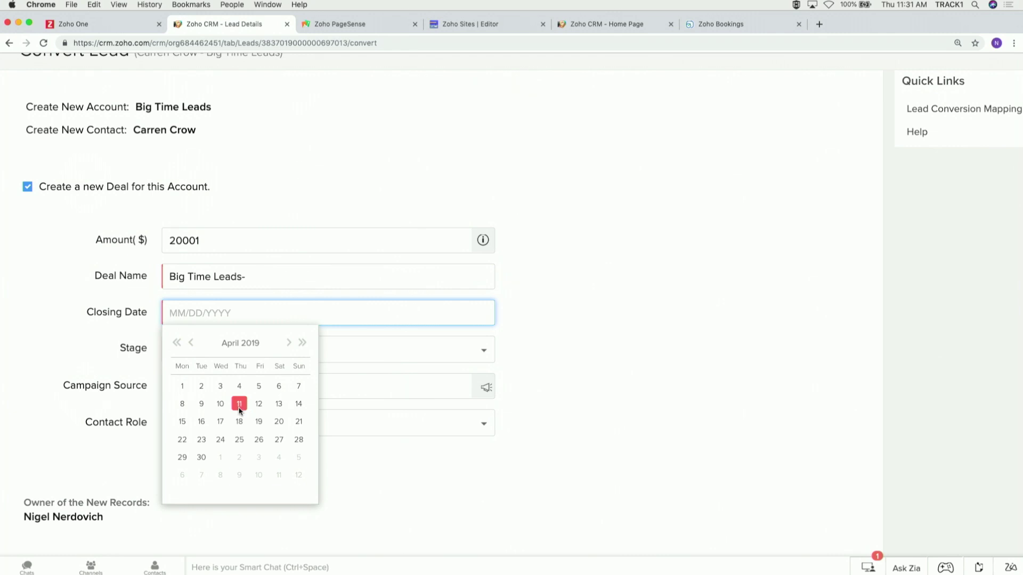
left_click(239, 406)
Set the deal stage to Needs Analysis, name it 'Big Time Leads- Network Setup', and convert.
left_click(228, 354)
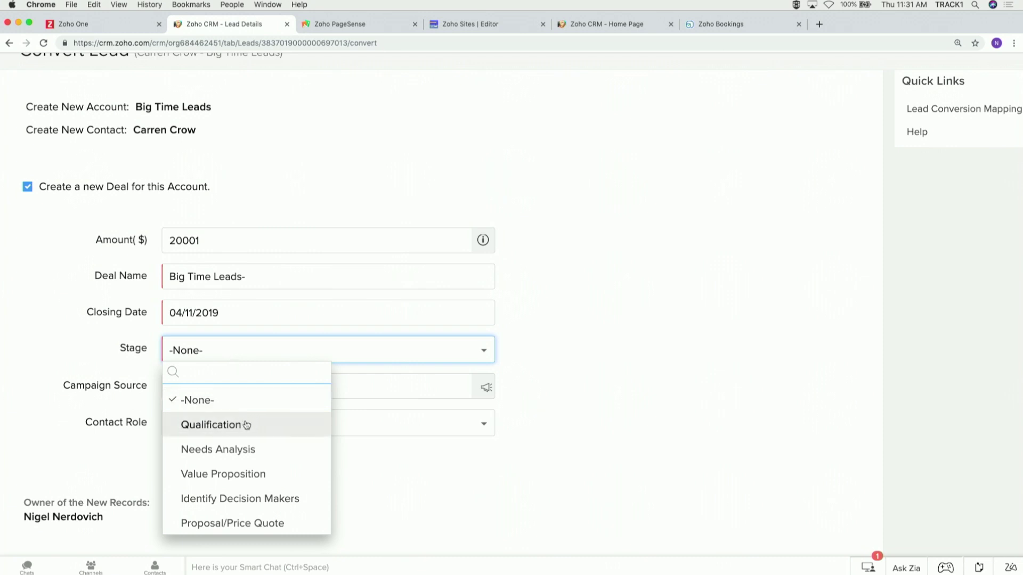
scroll(247, 423, "down", 1)
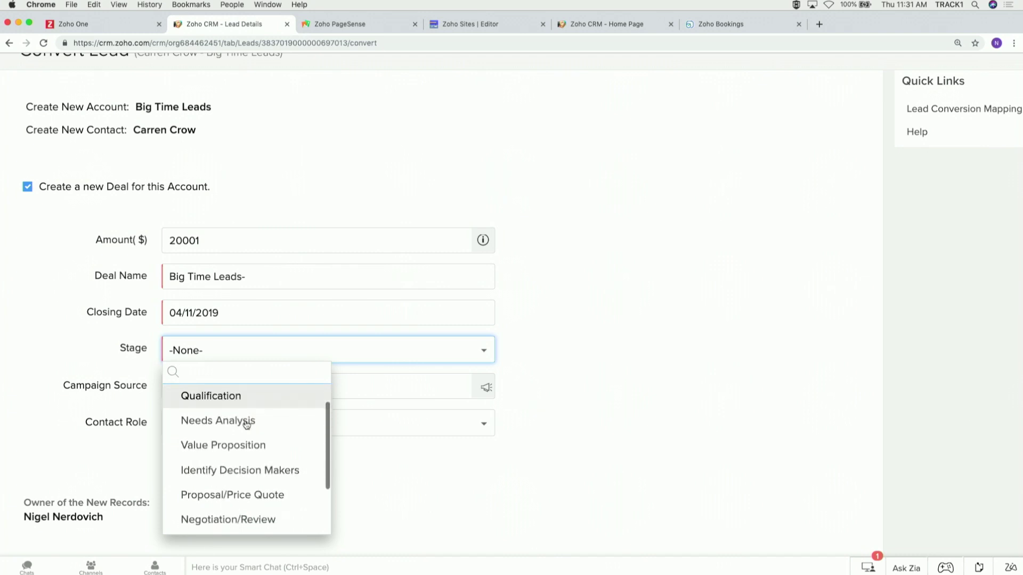
scroll(245, 449, "down", 1)
scroll(246, 450, "up", 3)
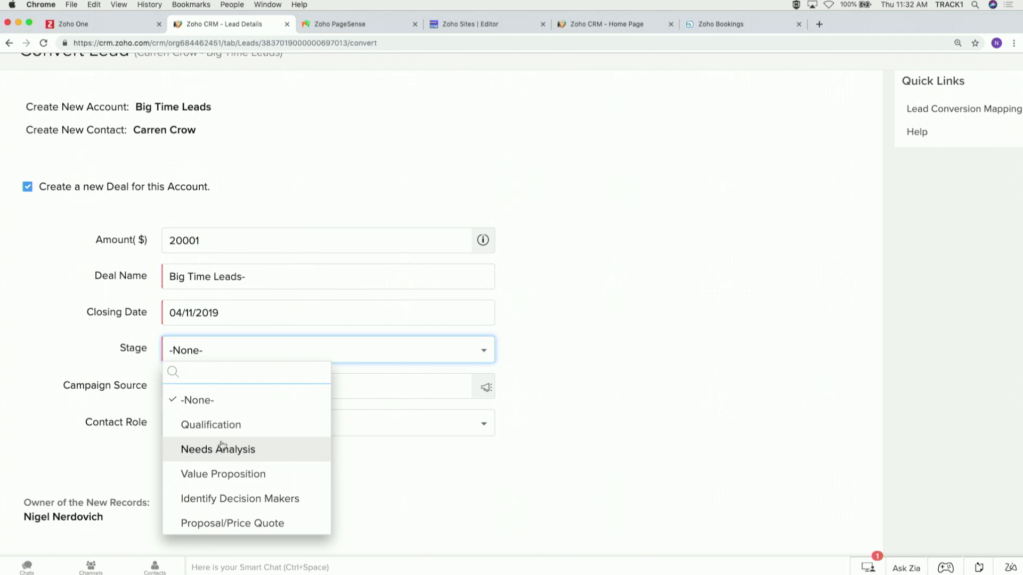
left_click(226, 437)
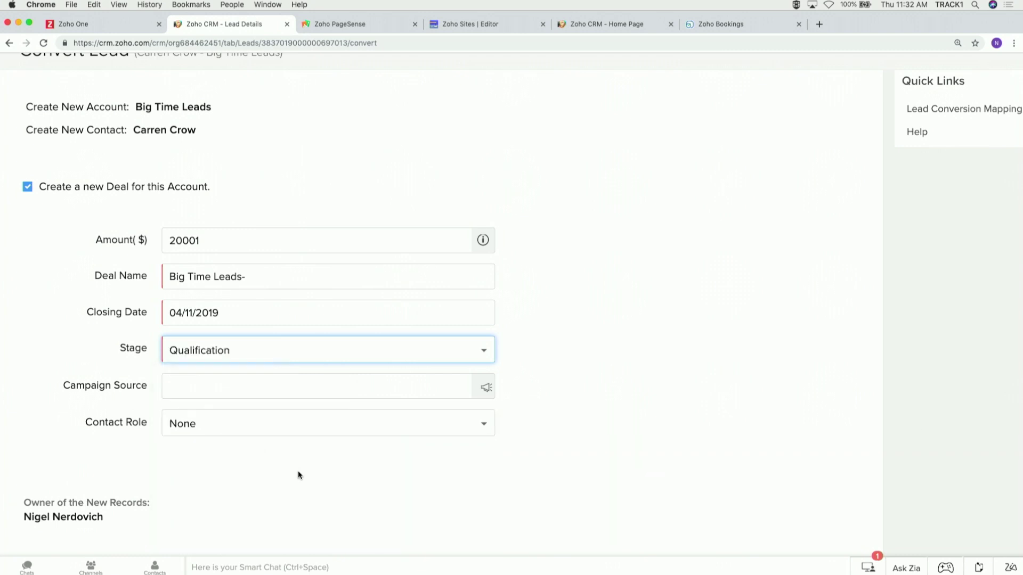
scroll(298, 471, "down", 1)
left_click(362, 312)
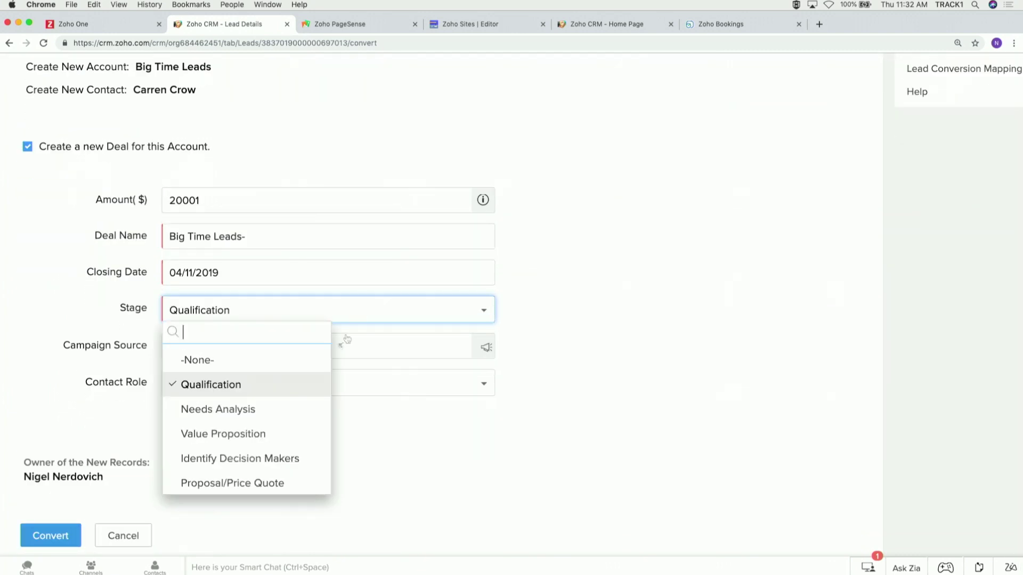
left_click(299, 408)
left_click(264, 232)
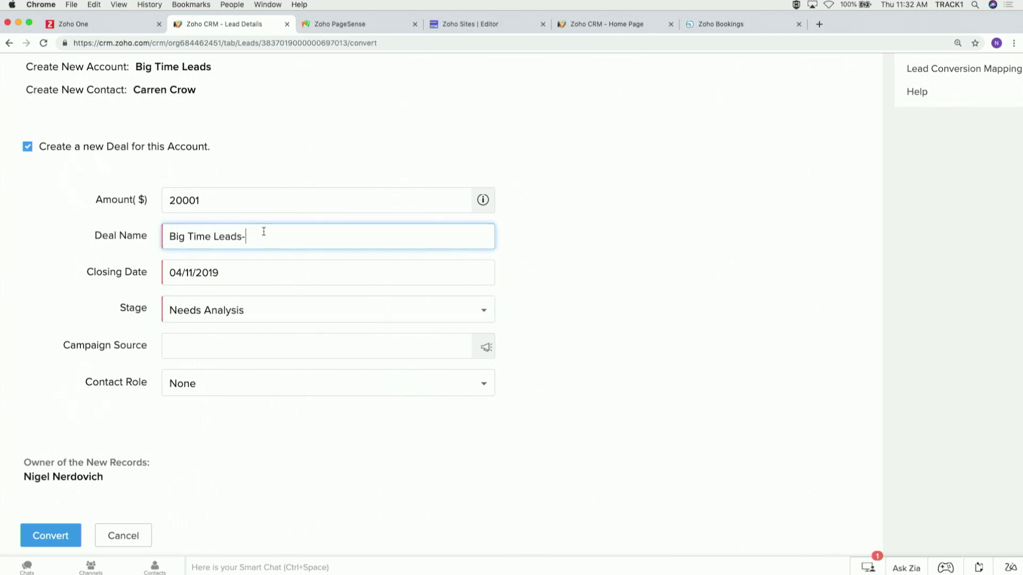
type("Network Setup")
key("Left")
key("Left")
key("Left")
key("Left")
key("Left")
key("Left")
type("ork")
left_click(47, 536)
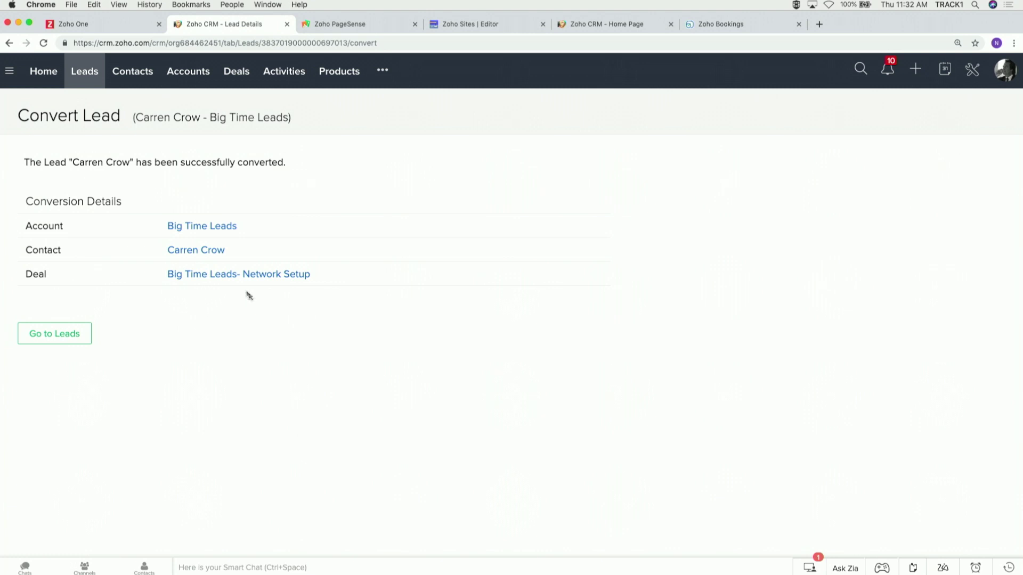
Move the Network Setup deal to Proposal/Price Quote and view its Zoho Finance estimates.
left_click(206, 277)
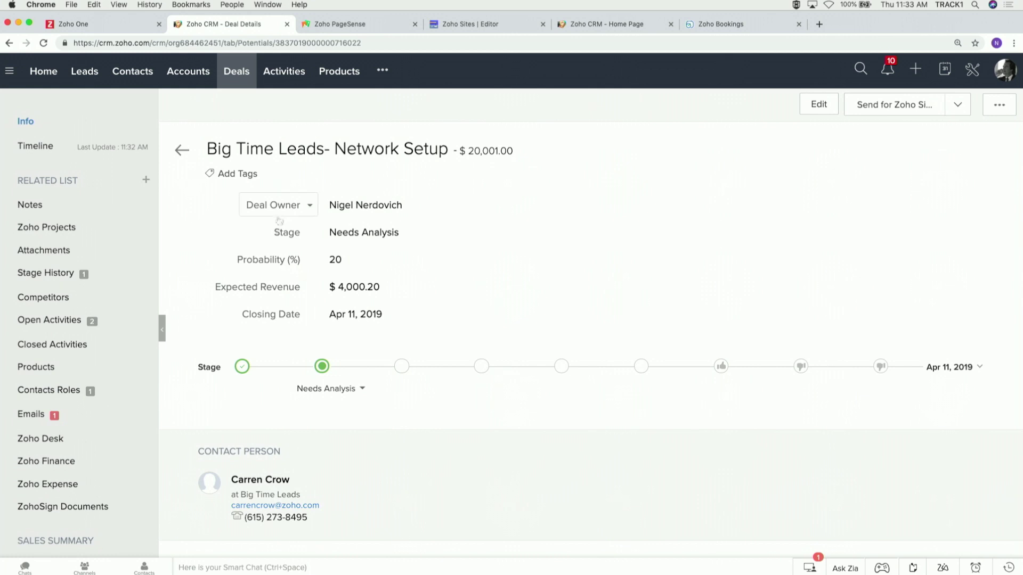
scroll(283, 240, "down", 3)
scroll(283, 243, "up", 3)
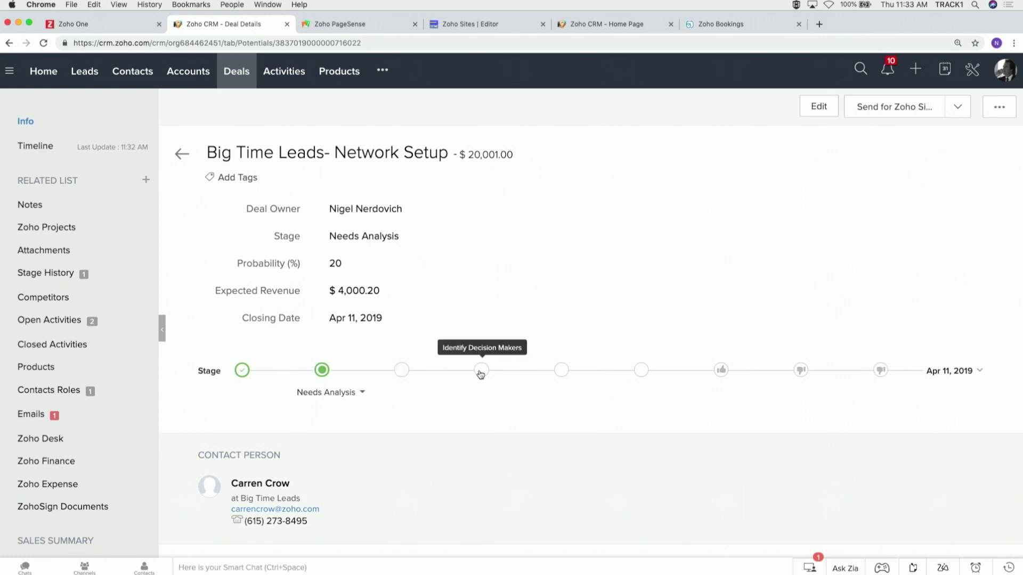
left_click(562, 370)
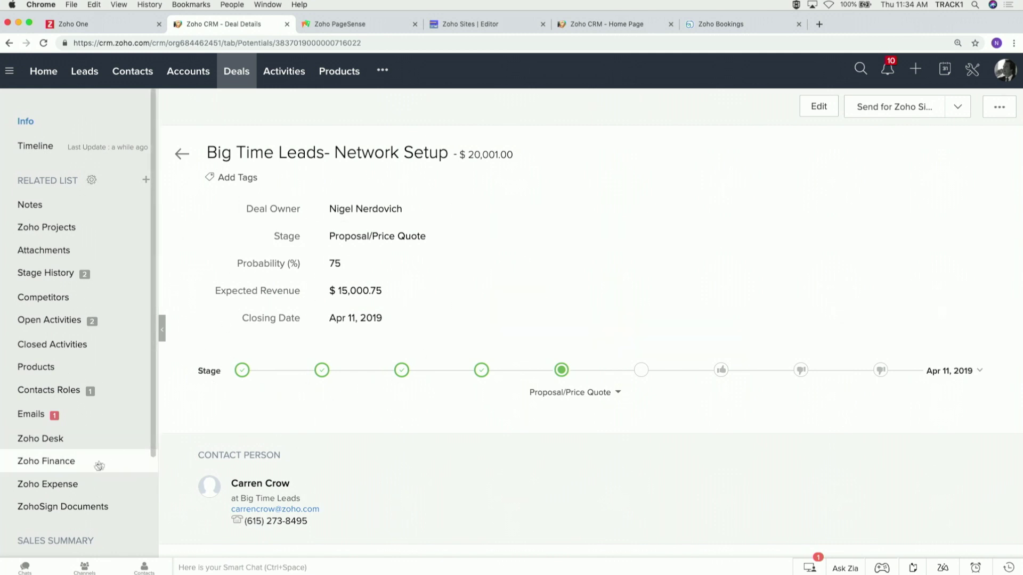
left_click(67, 471)
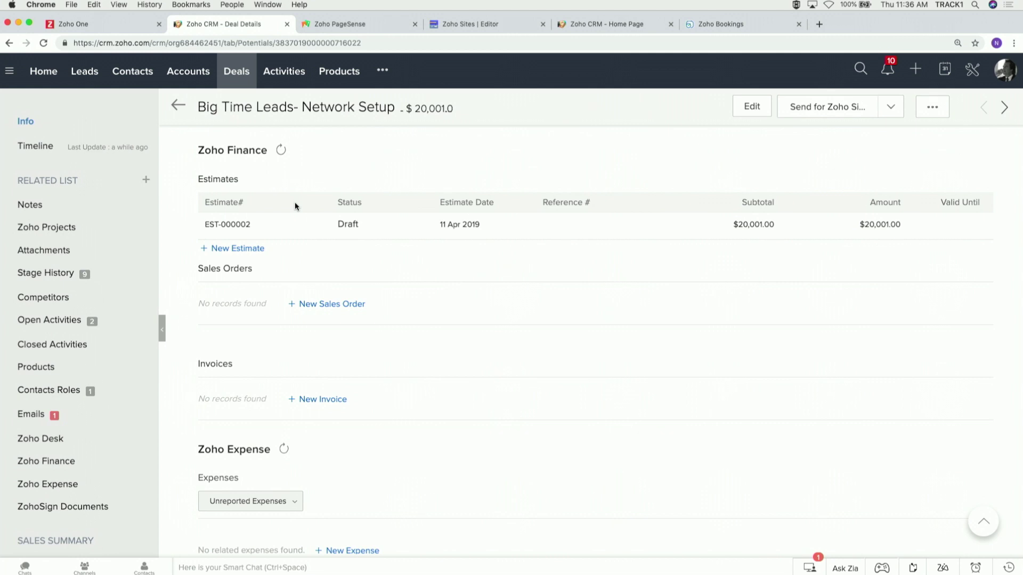
Add terms 'With this desal I own your business' to EST-000002, then save and submit it.
left_click(181, 226)
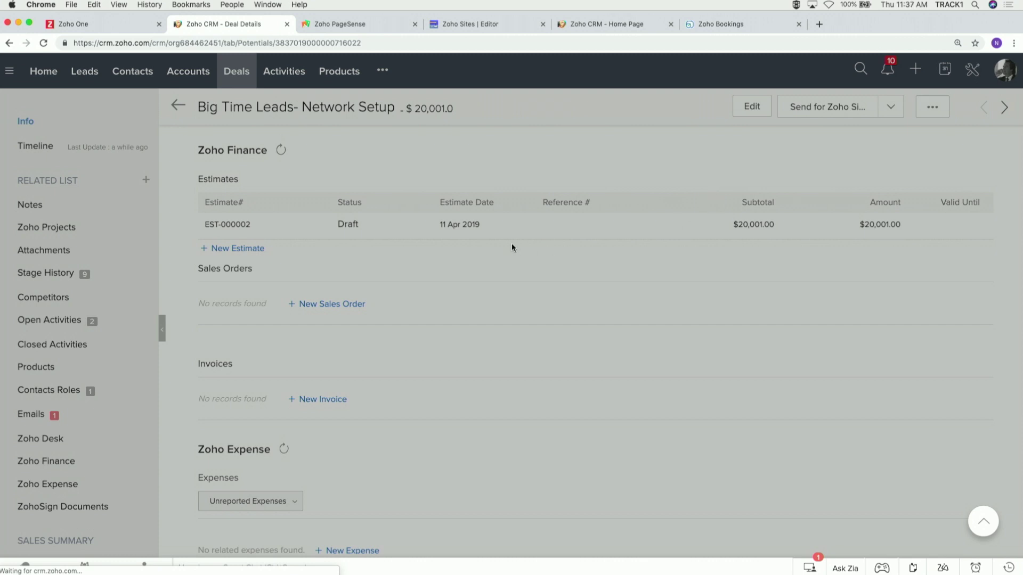
scroll(514, 254, "down", 5)
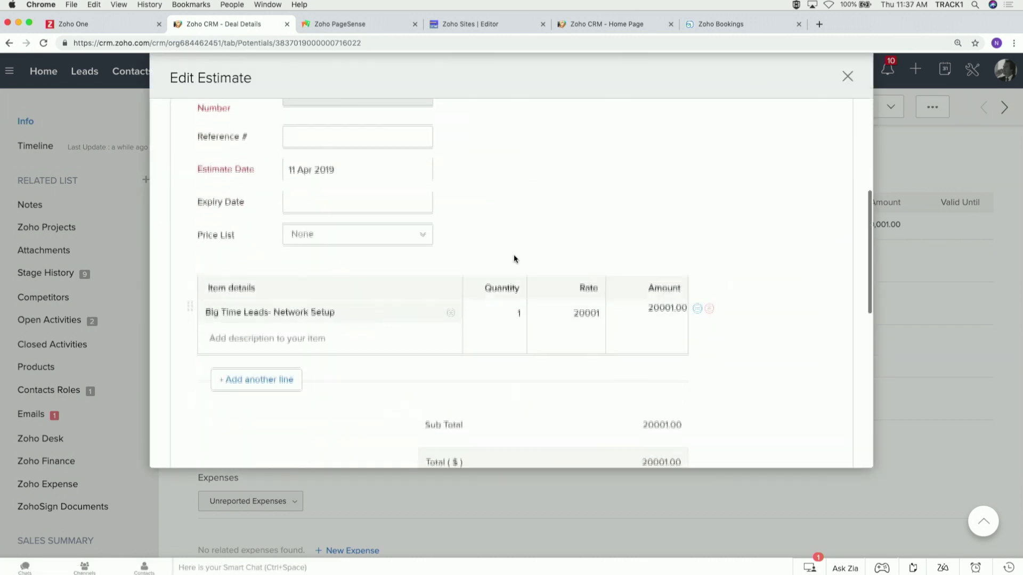
scroll(514, 254, "up", 5)
scroll(514, 254, "down", 6)
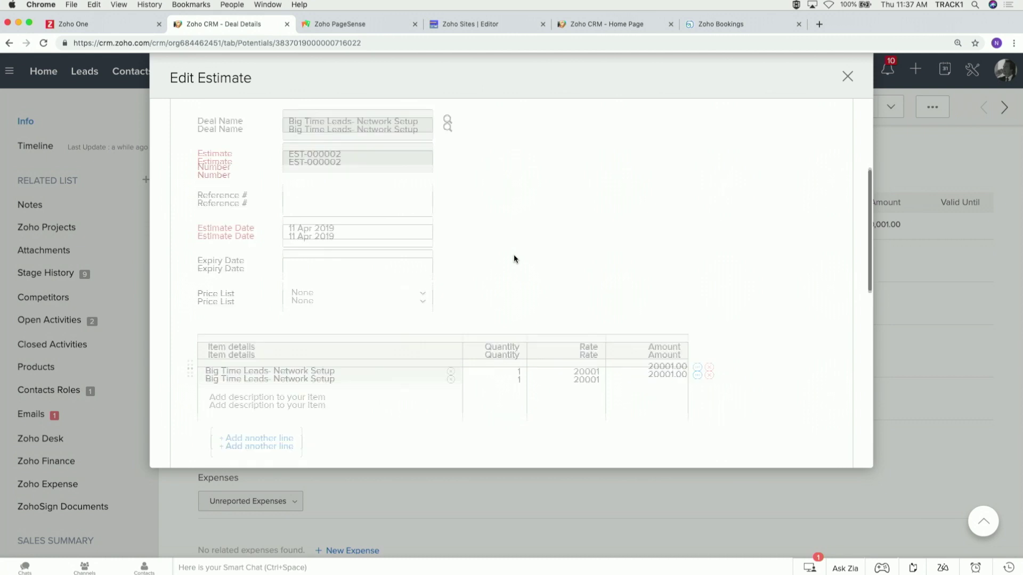
scroll(543, 266, "down", 3)
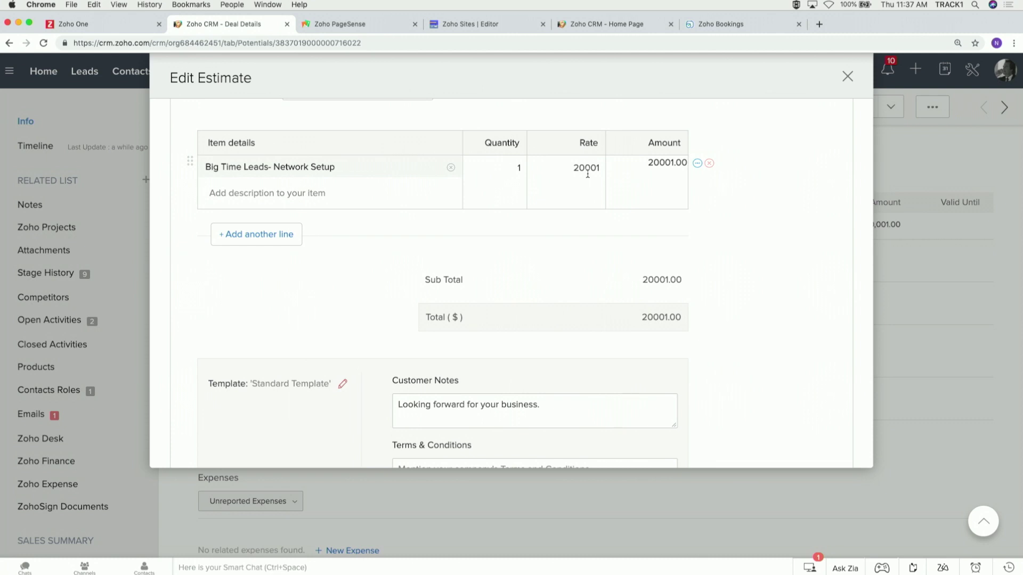
scroll(588, 175, "down", 5)
left_click(475, 259)
scroll(560, 268, "up", 5)
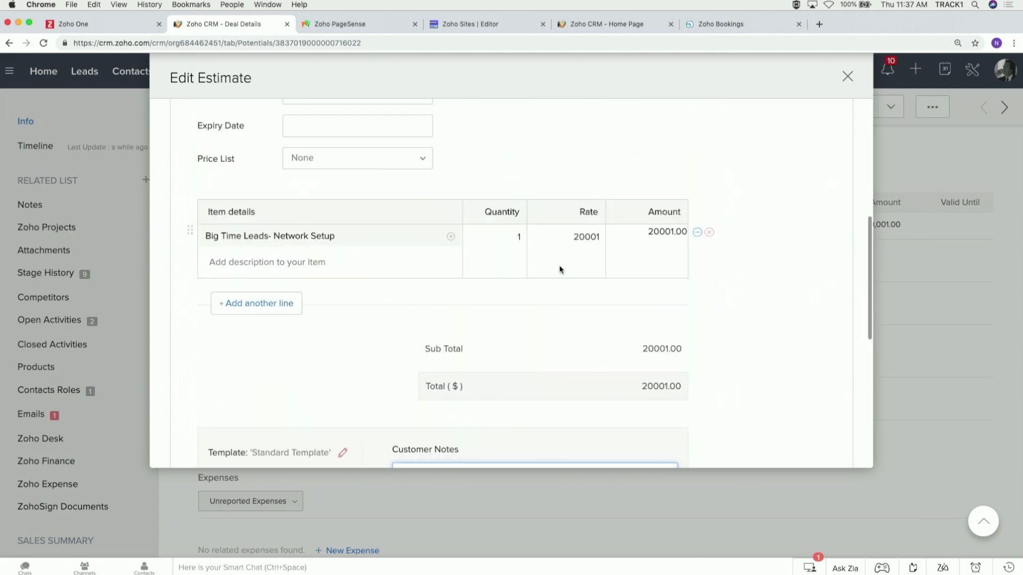
scroll(560, 269, "down", 8)
left_click(583, 233)
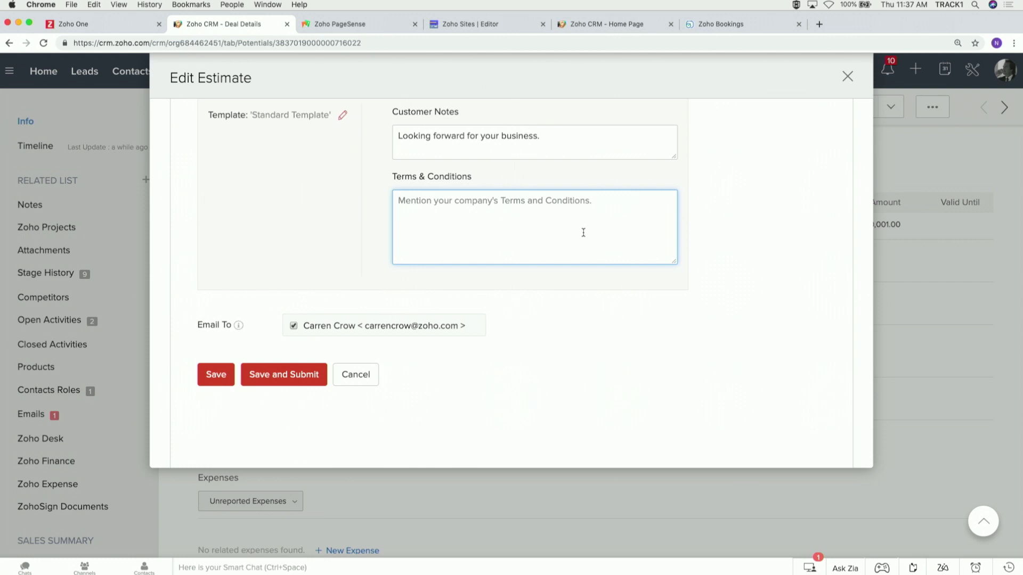
type("W")
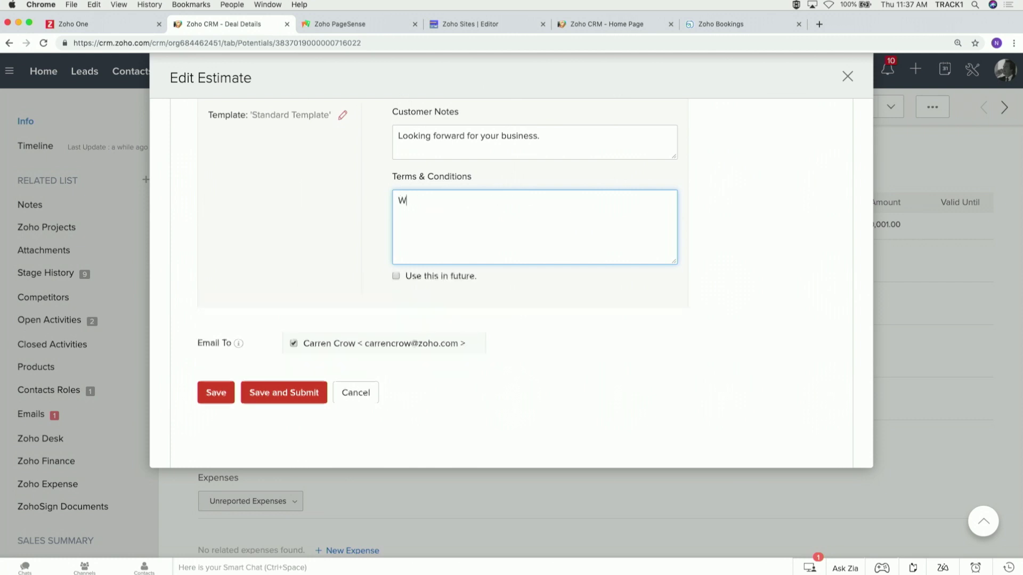
type("ith this desal I own your business")
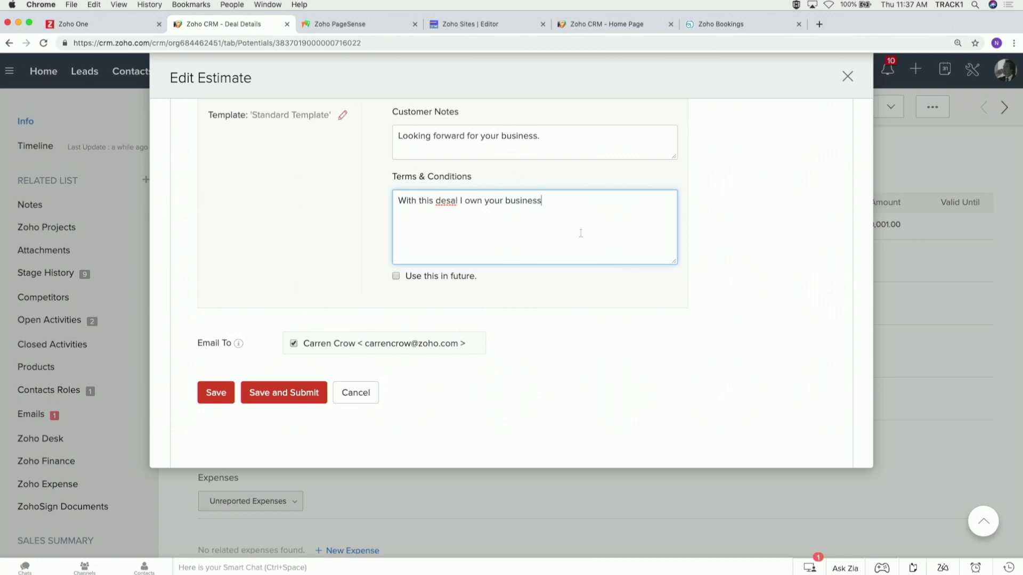
left_click(217, 393)
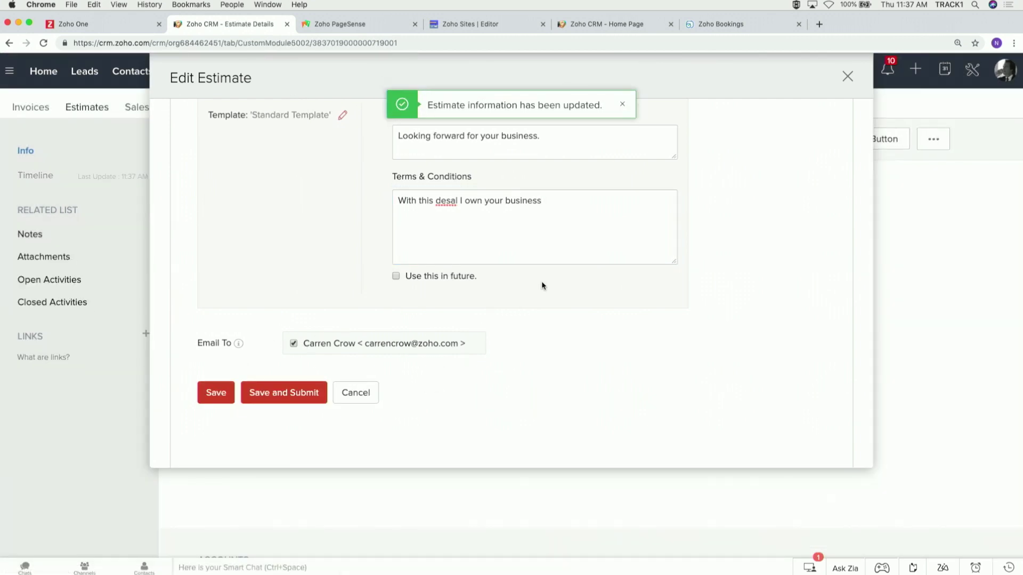
left_click(296, 393)
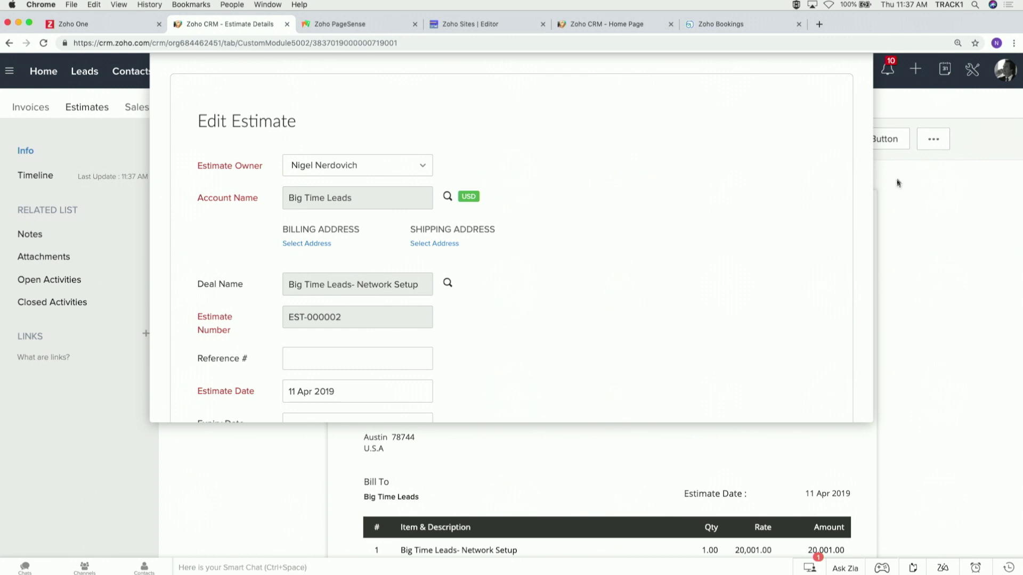
Reload the EST-000002 details page and review the updated estimate.
left_click(731, 44)
key("Return")
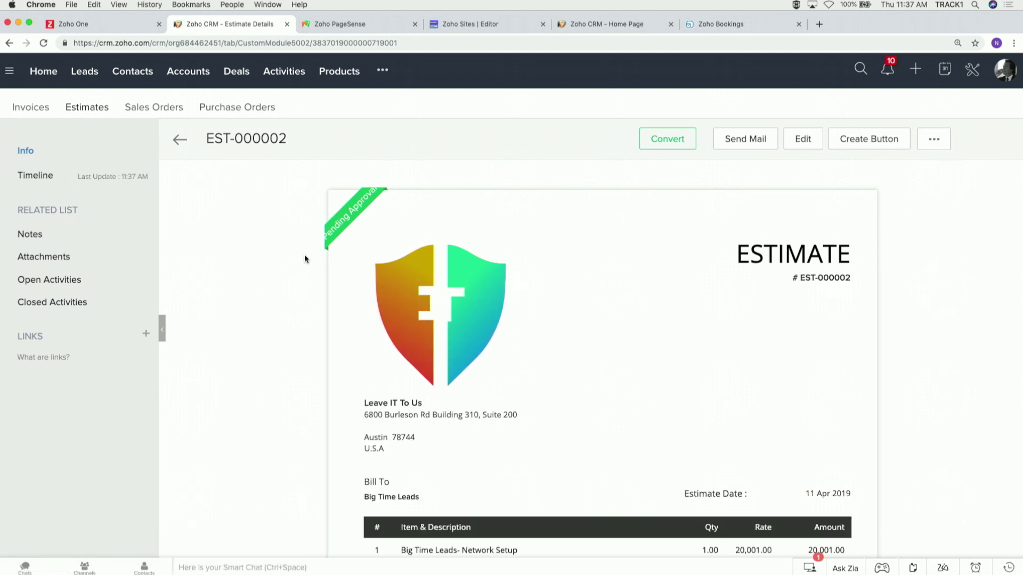
scroll(618, 405, "down", 5)
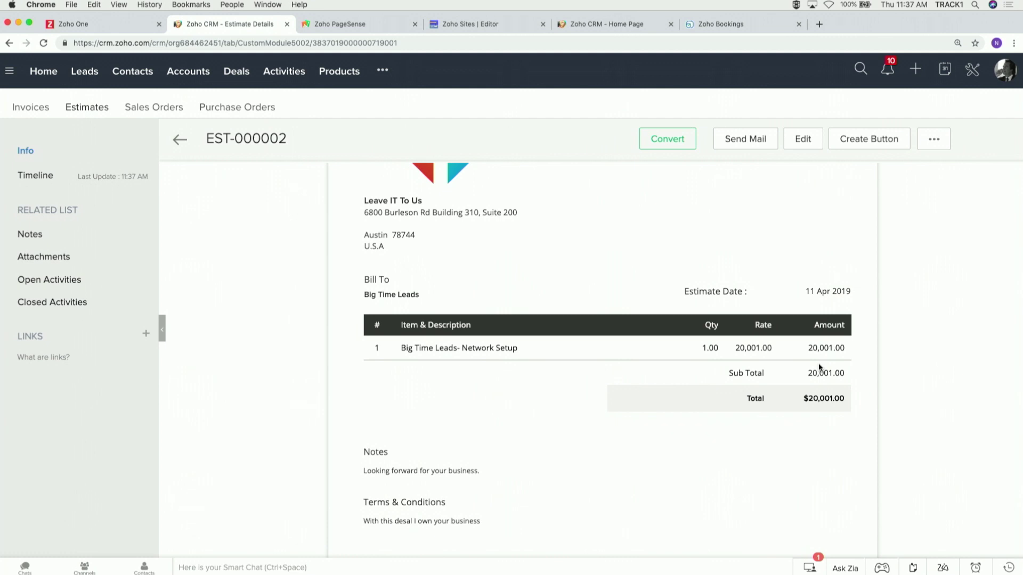
scroll(695, 415, "down", 3)
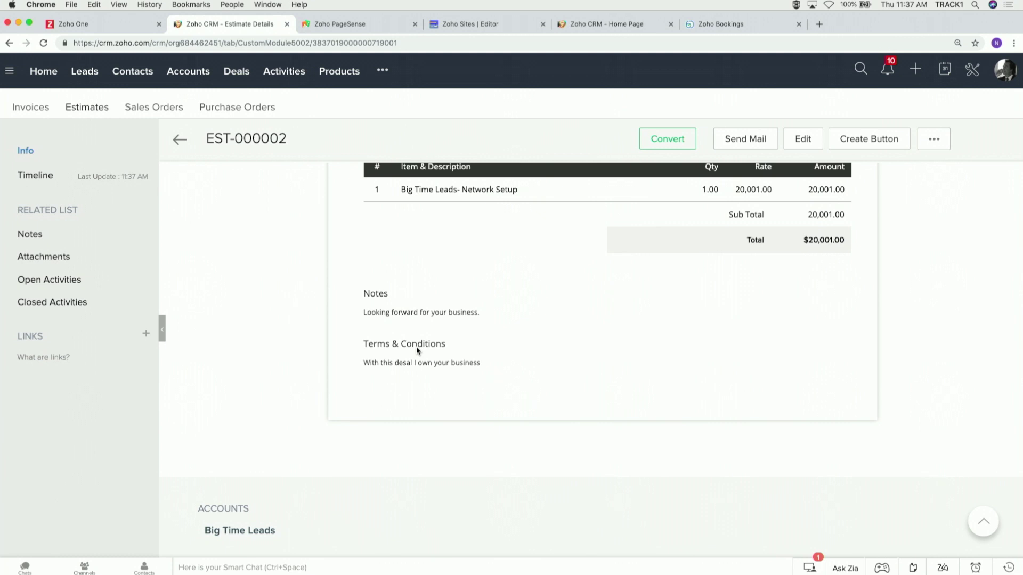
scroll(405, 361, "down", 2)
scroll(405, 366, "down", 10)
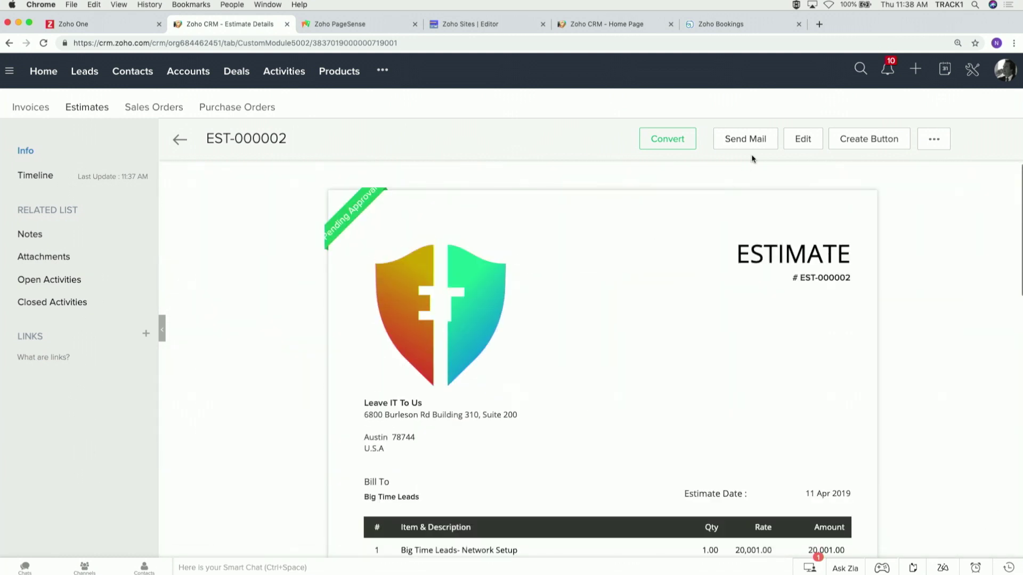
Try emailing EST-000002 twice, dismissing the approval-pending warning each time.
left_click(749, 143)
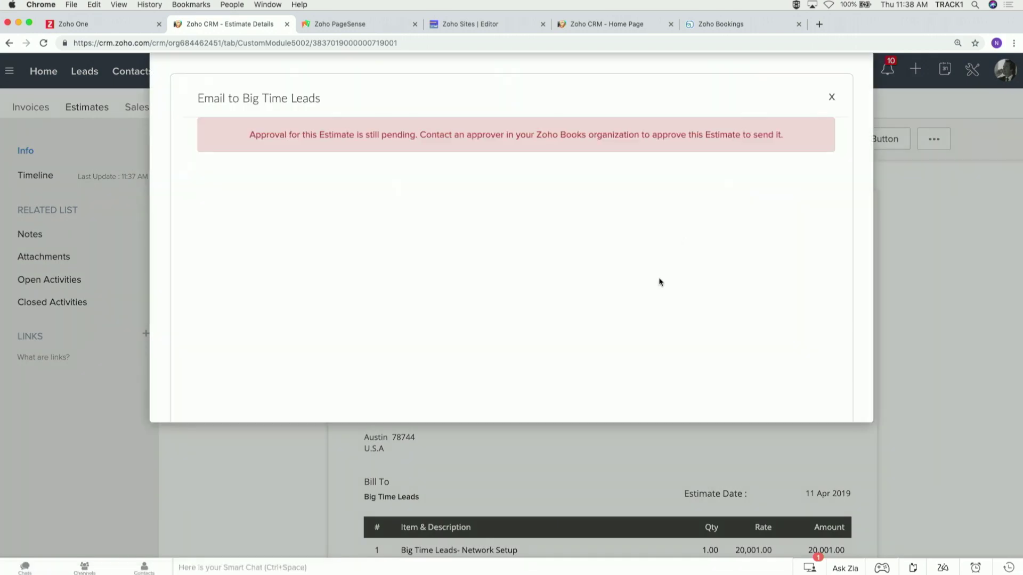
left_click(832, 97)
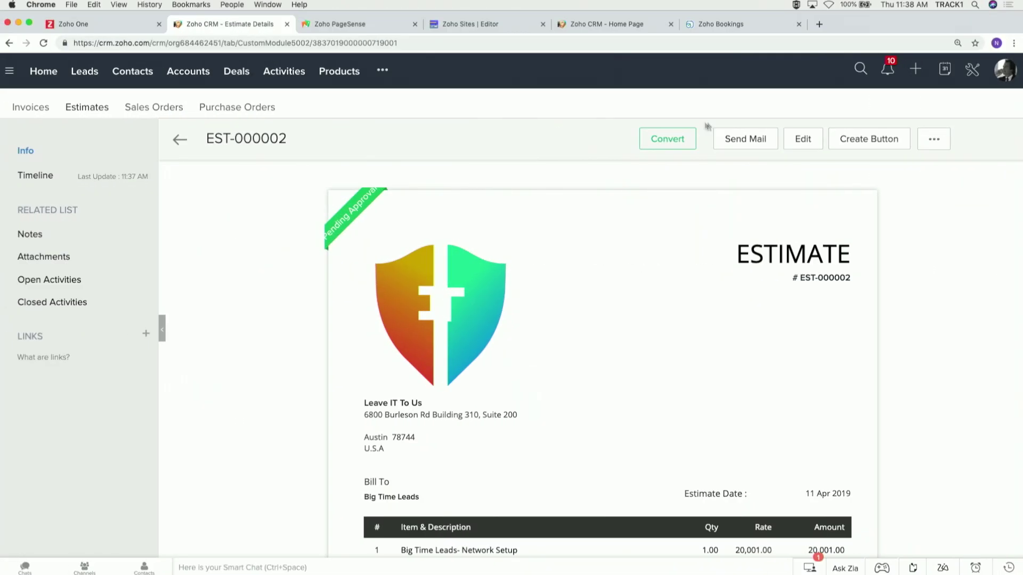
left_click(670, 140)
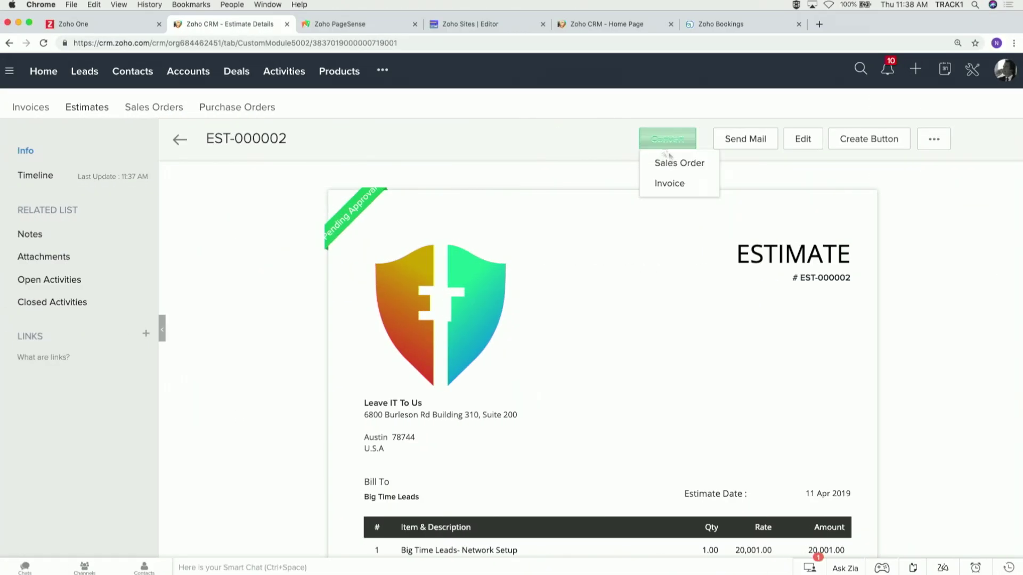
left_click(755, 137)
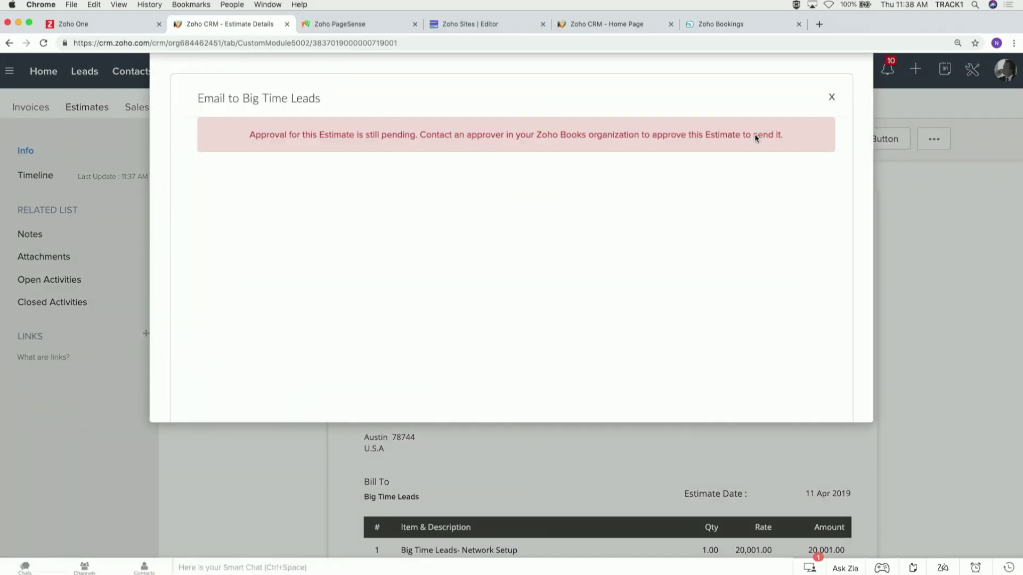
left_click(831, 101)
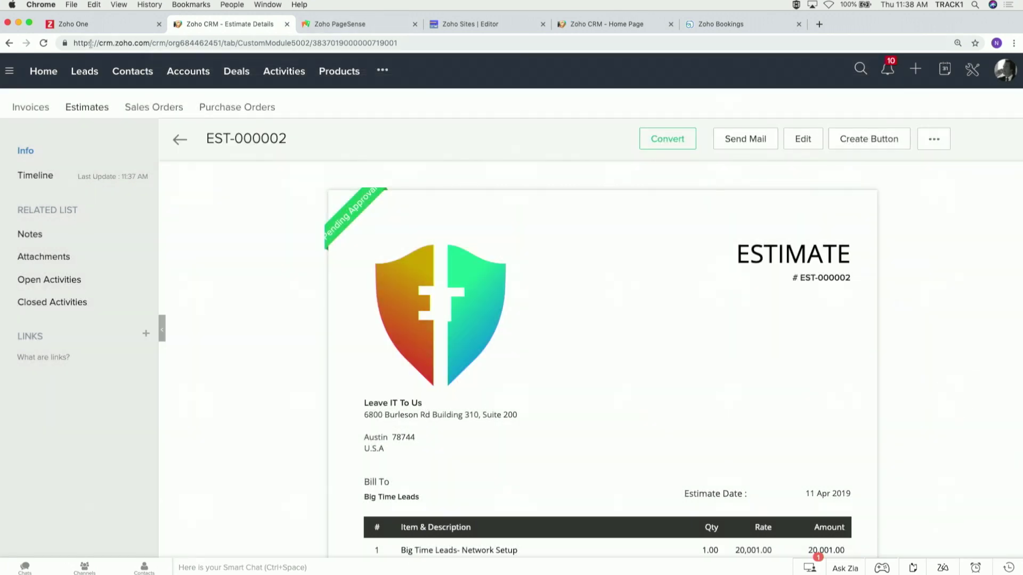
Switch to the Zoho One tab showing the My Apps launcher.
left_click(106, 23)
scroll(556, 238, "down", 3)
scroll(556, 238, "up", 3)
scroll(557, 238, "down", 2)
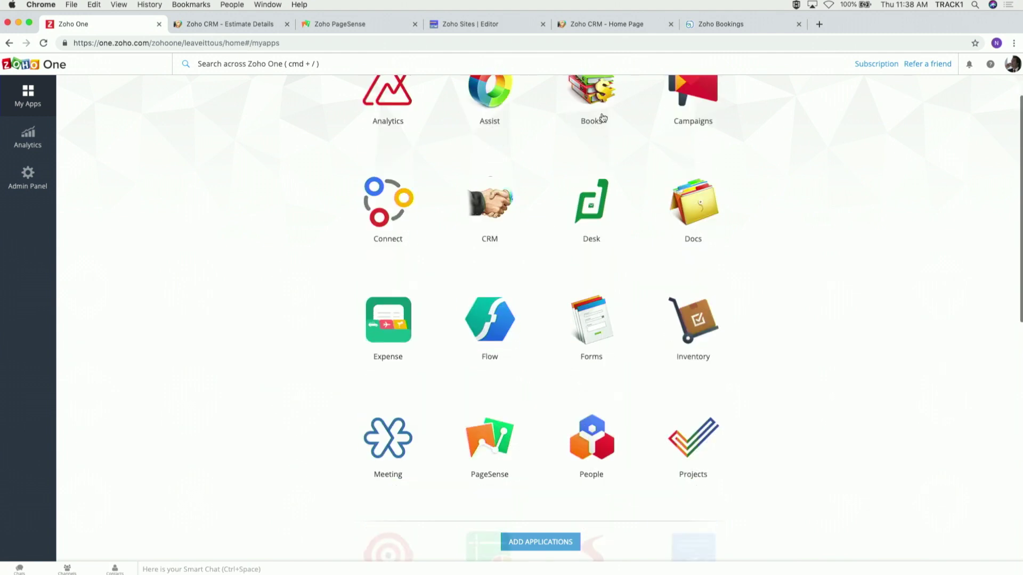
Approve EST-000002 from Sales > Estimates in Zoho Books, then return to the CRM estimate.
left_click(603, 118)
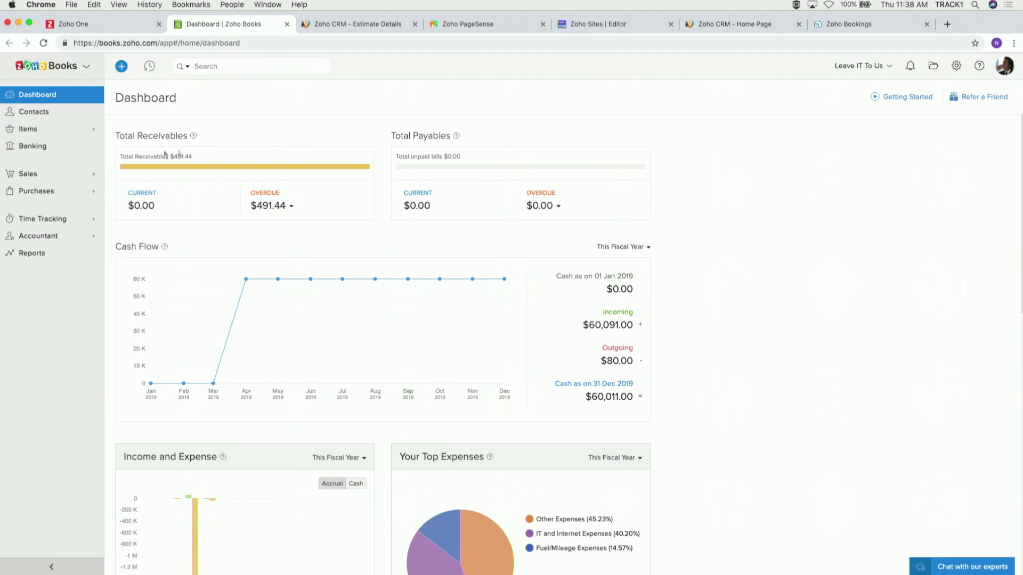
left_click(48, 174)
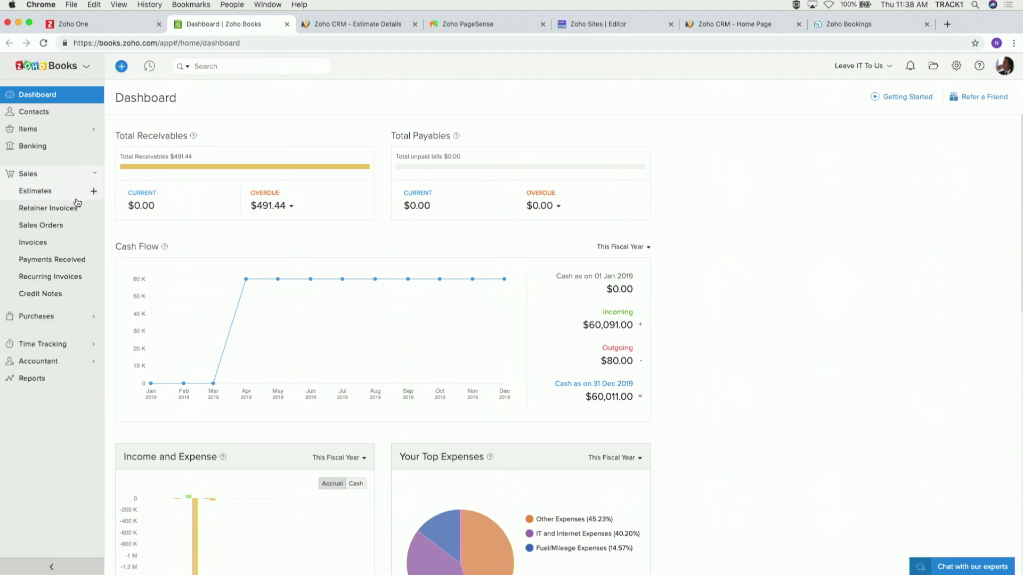
left_click(75, 192)
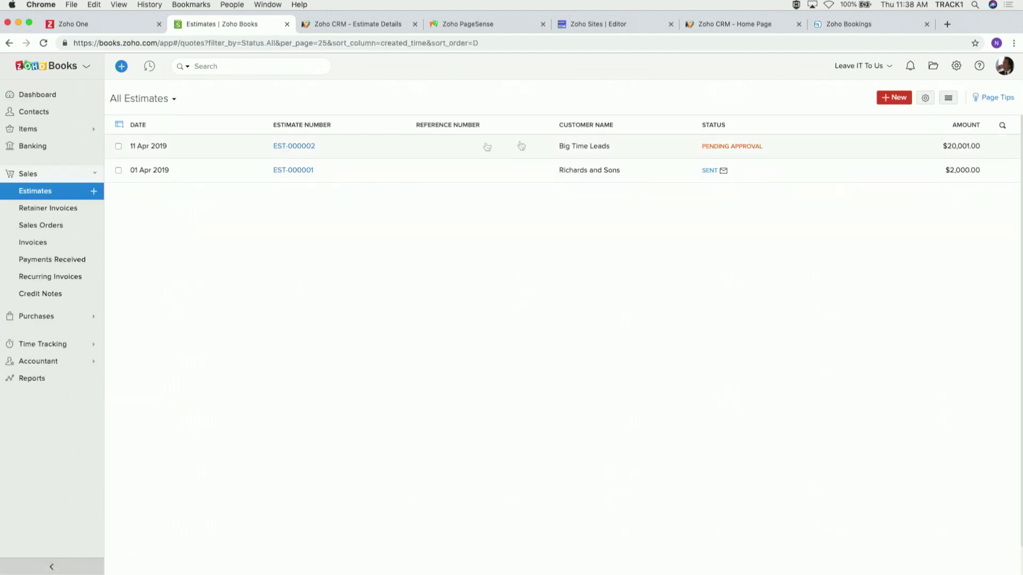
left_click(335, 150)
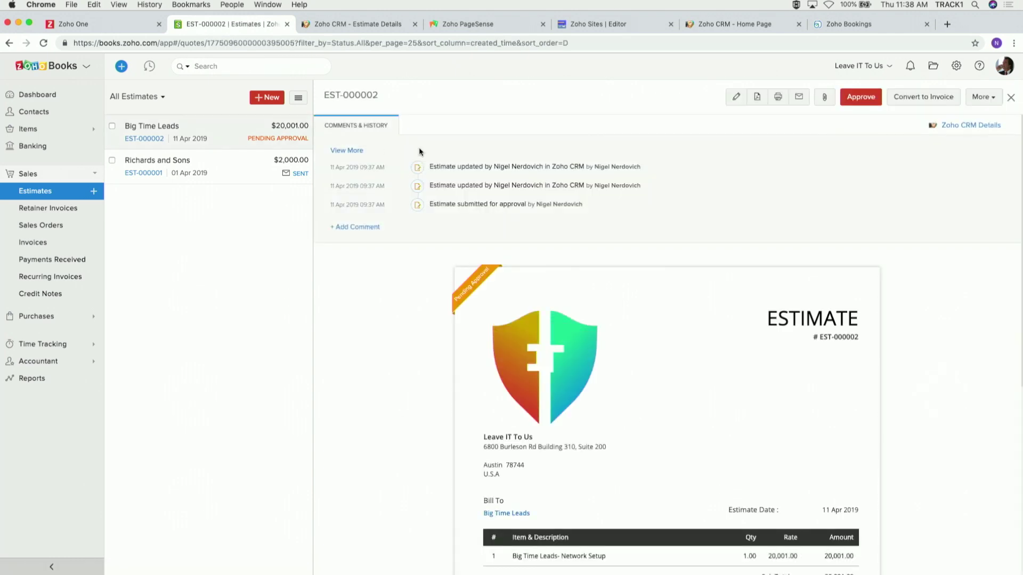
left_click(869, 106)
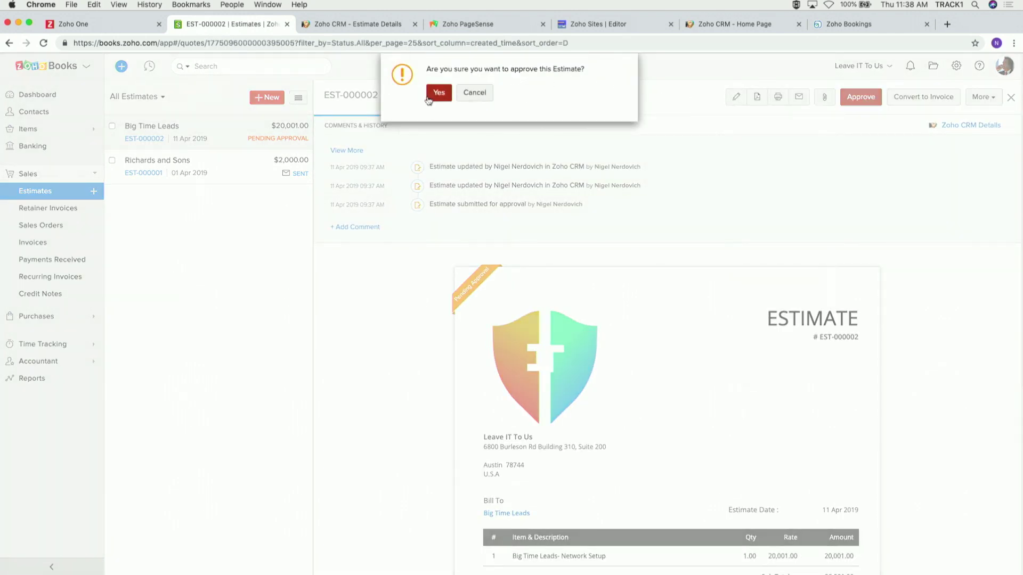
left_click(438, 94)
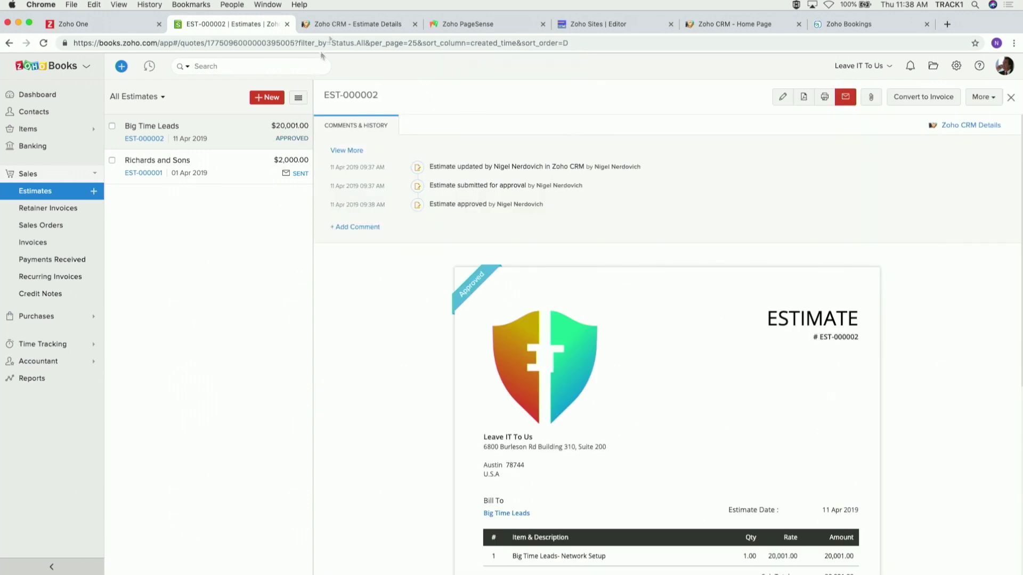
left_click(346, 21)
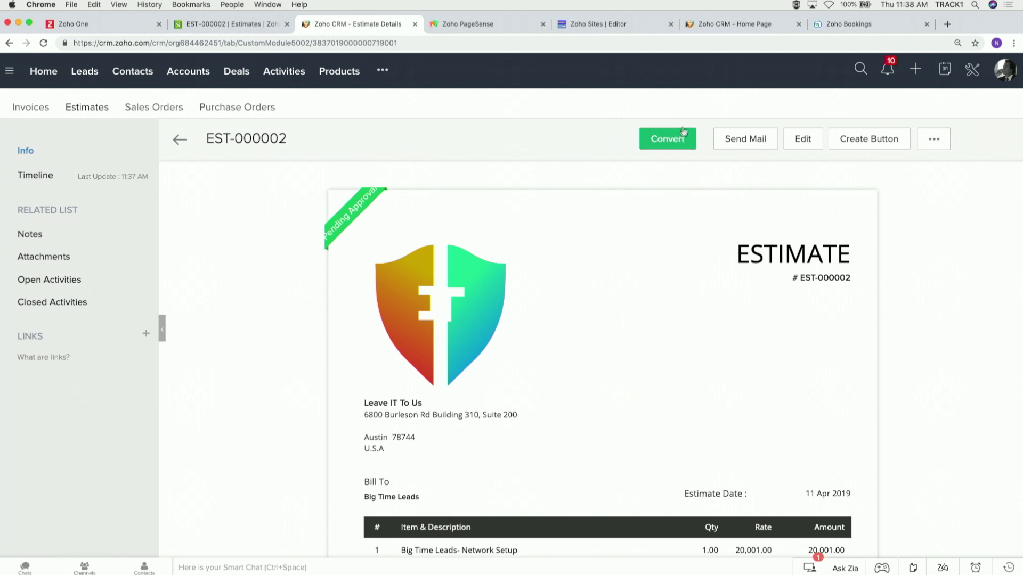
Send EST-000002 with its PDF attached to Big Time Leads, then switch to Zoho Mail.
left_click(726, 137)
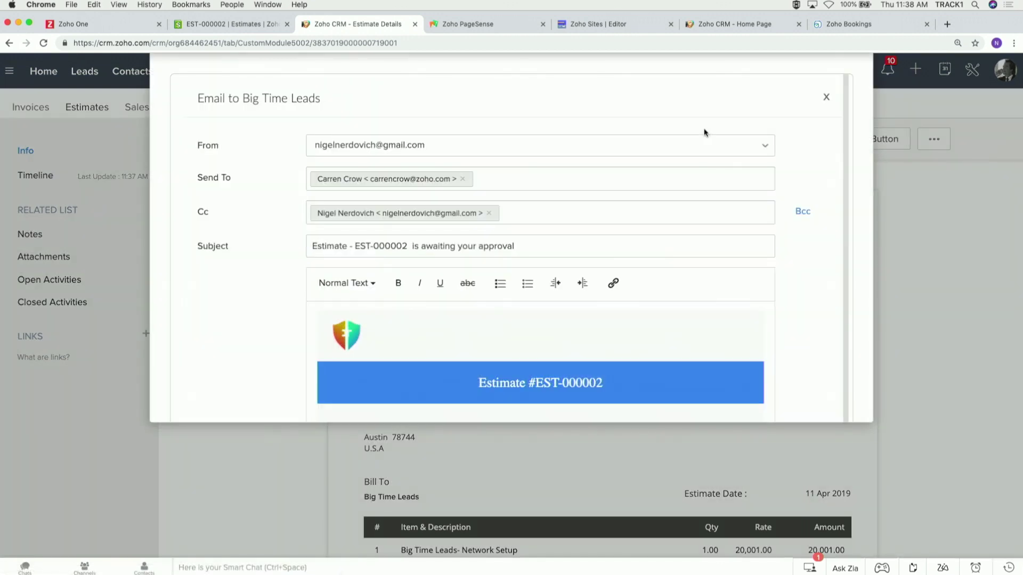
scroll(656, 298, "down", 10)
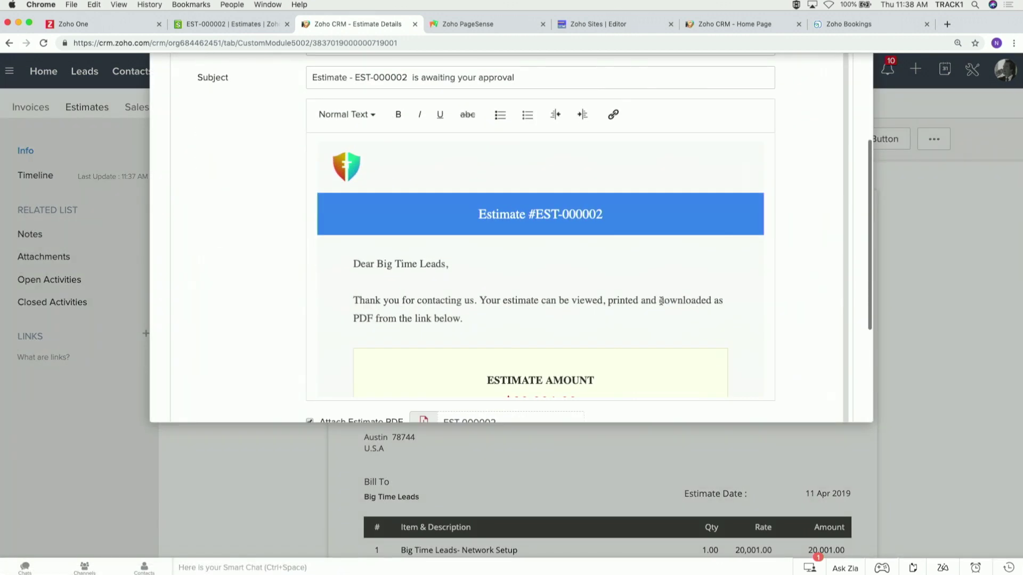
scroll(660, 301, "down", 5)
scroll(776, 292, "down", 5)
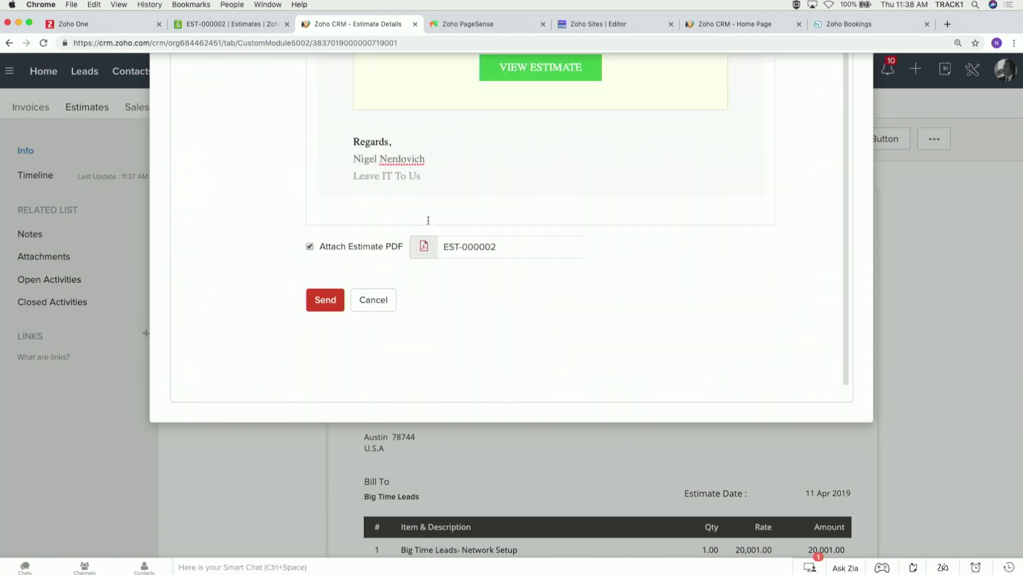
left_click(317, 304)
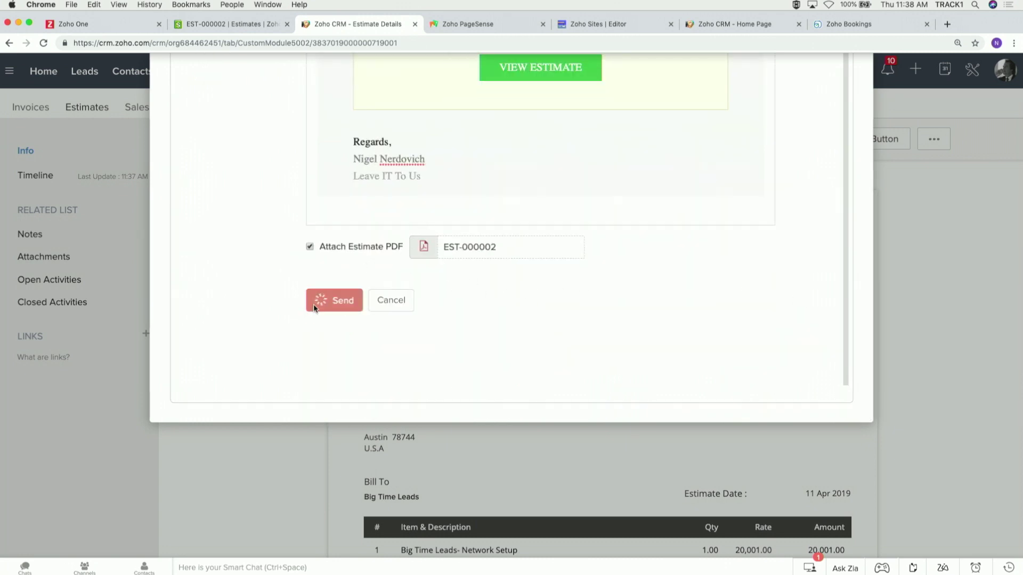
key("ctrl+Right")
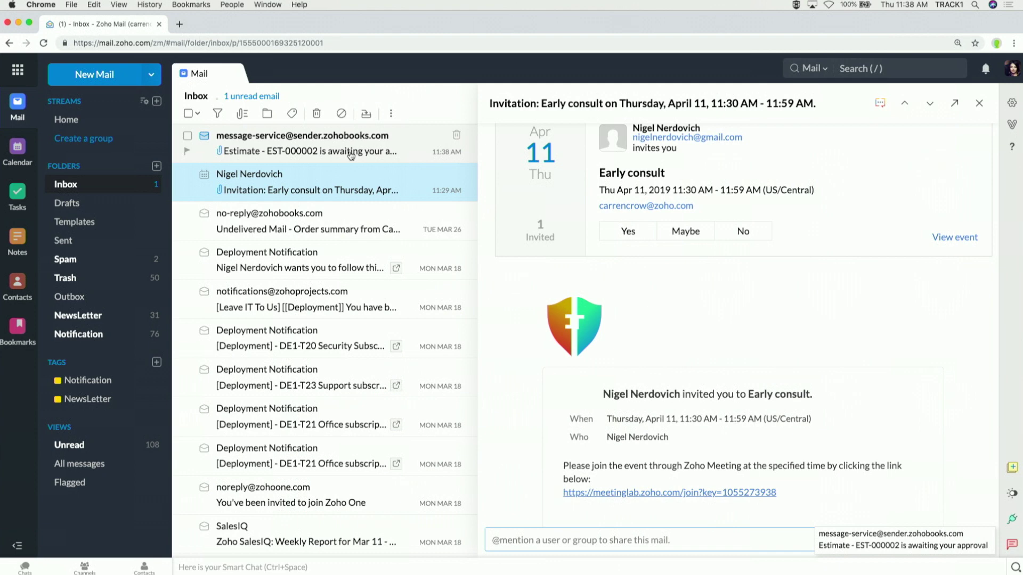
Open the EST-000002 email, preview and close its PDF, then open the online estimate.
left_click(350, 155)
scroll(709, 262, "down", 6)
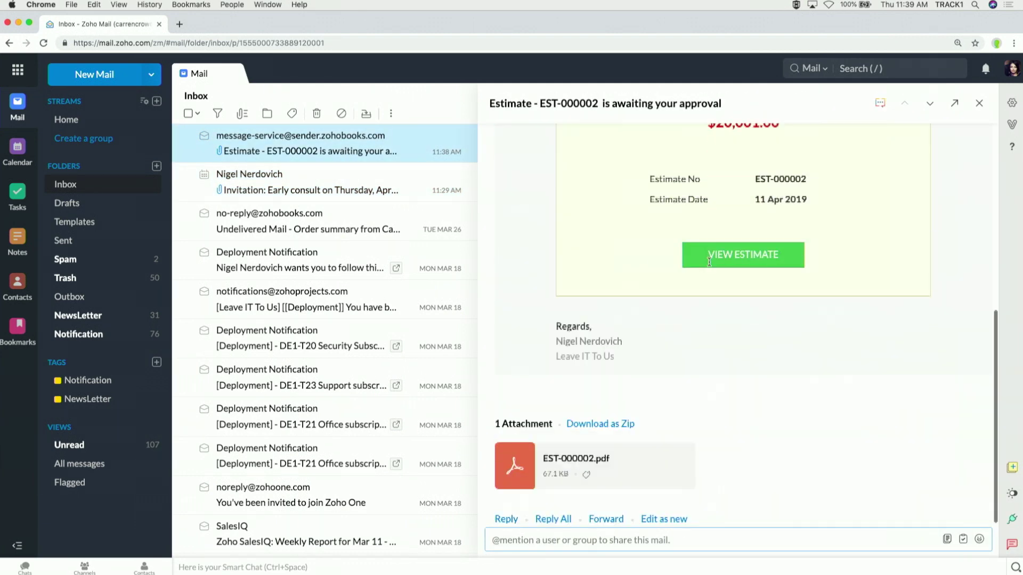
left_click(548, 453)
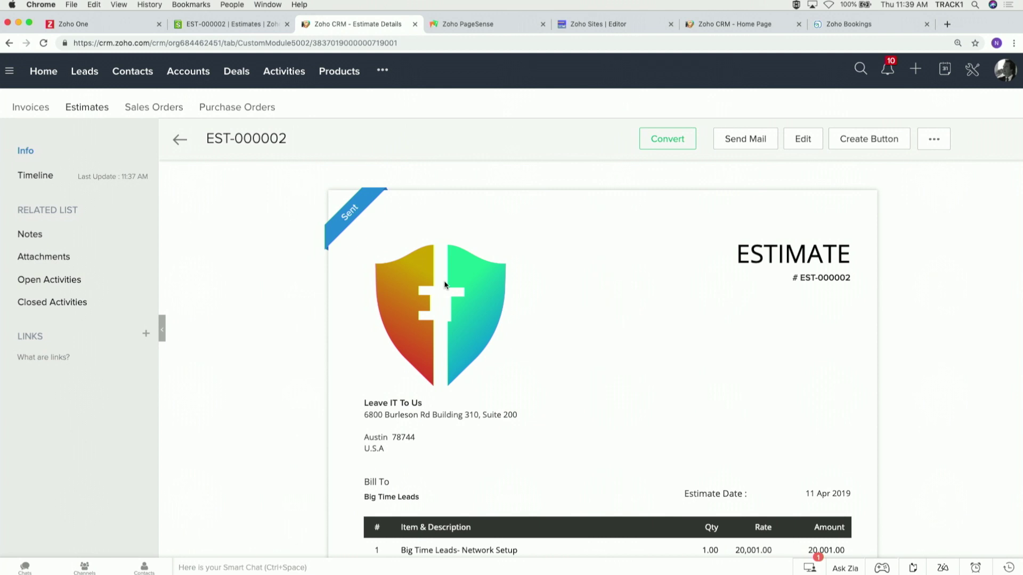
scroll(444, 285, "down", 3)
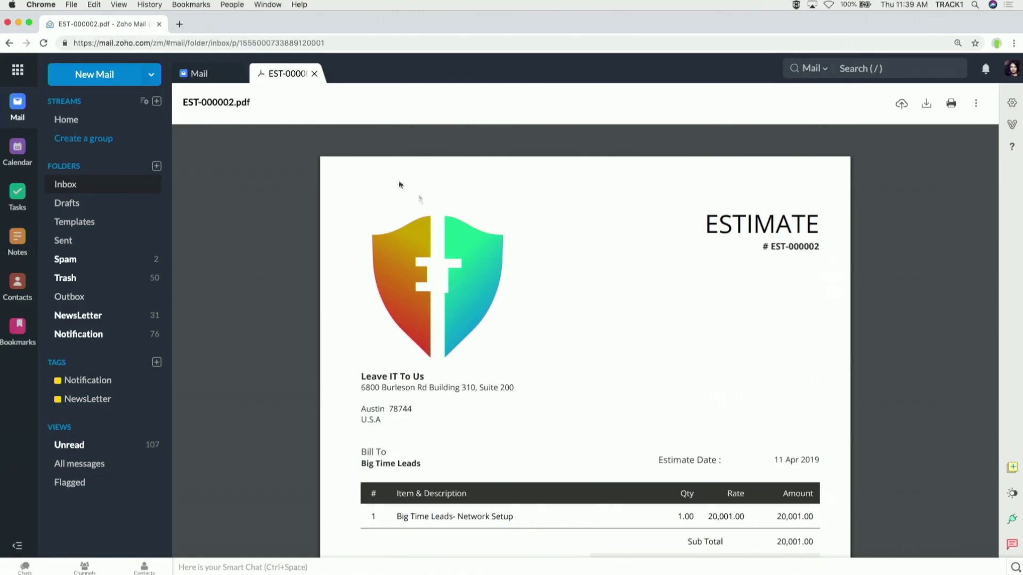
left_click(314, 73)
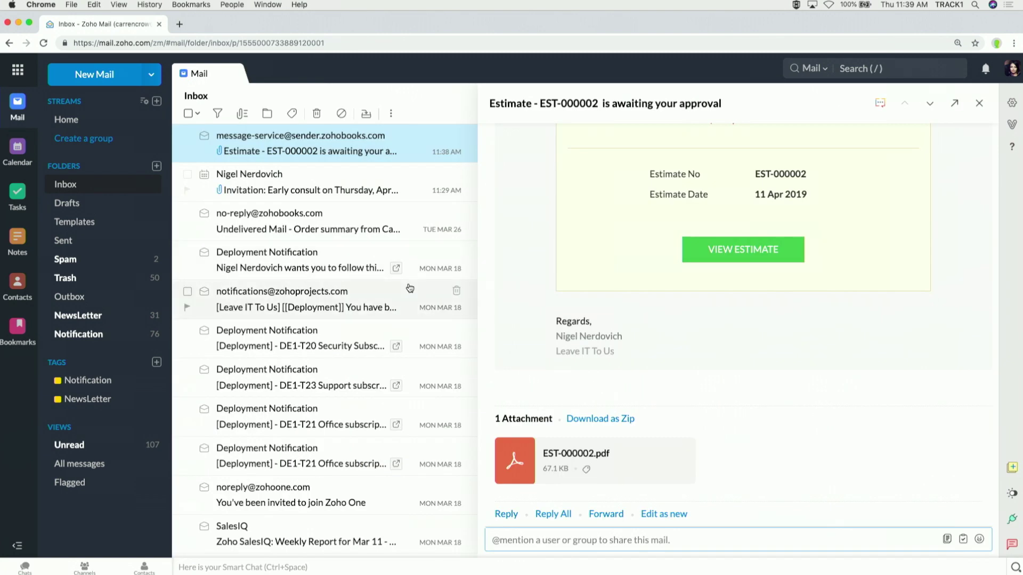
scroll(687, 306, "up", 2)
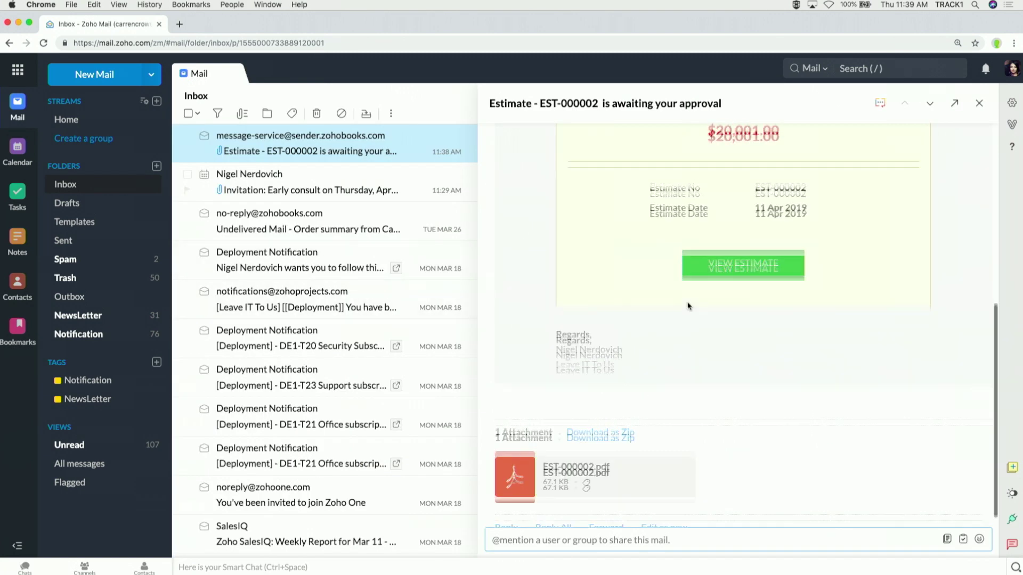
left_click(730, 331)
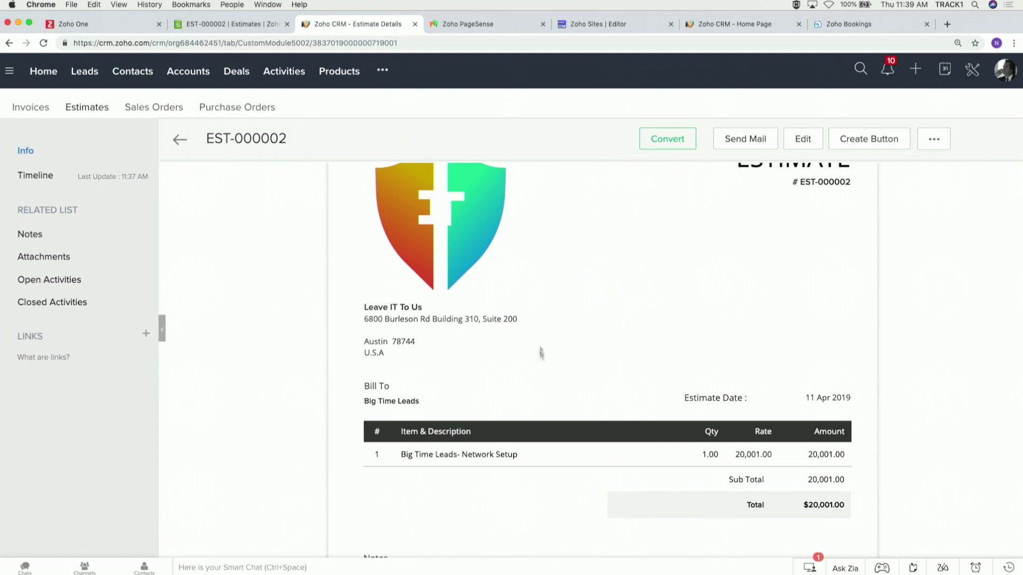
Move the Big Time Leads- Network Setup deal to Closed Won (100%), then start a Zoho Finance invoice.
scroll(535, 382, "up", 3)
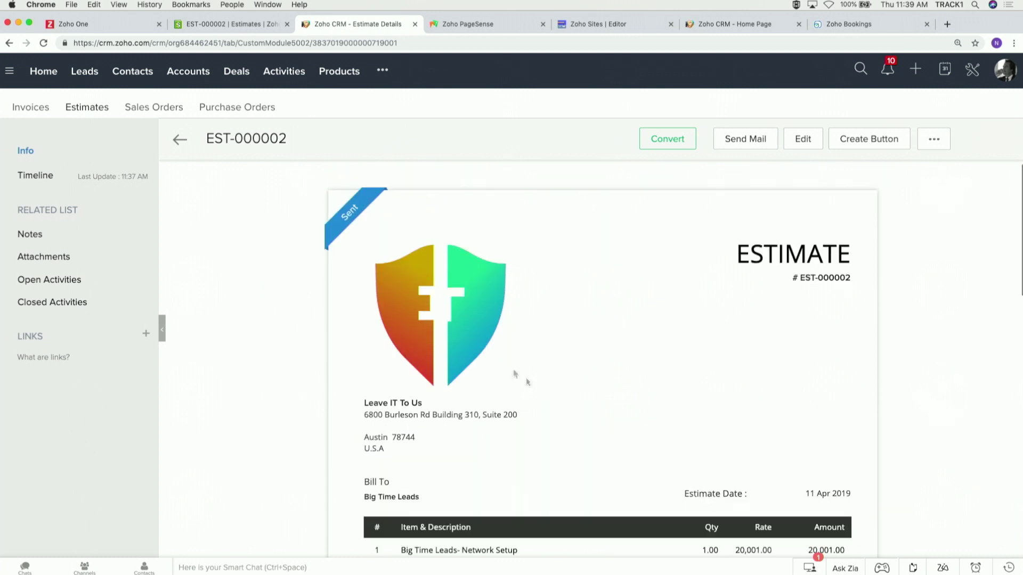
left_click(176, 140)
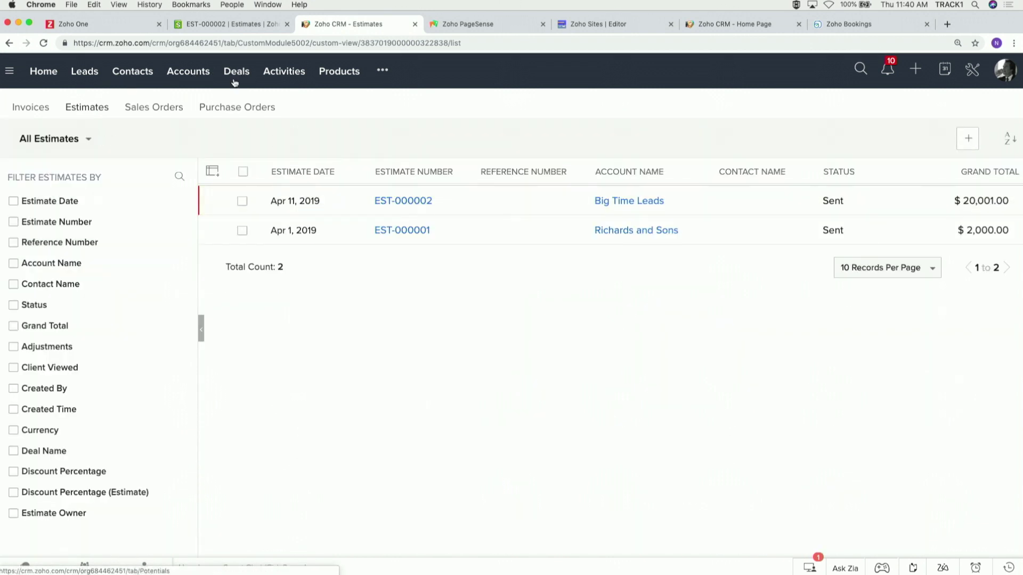
left_click(235, 80)
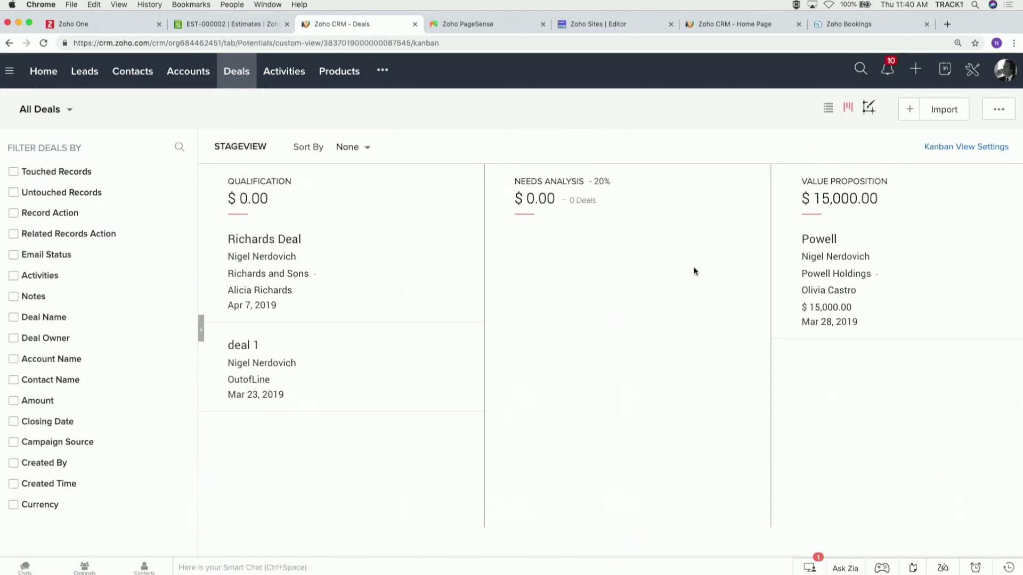
scroll(693, 271, "right", 10)
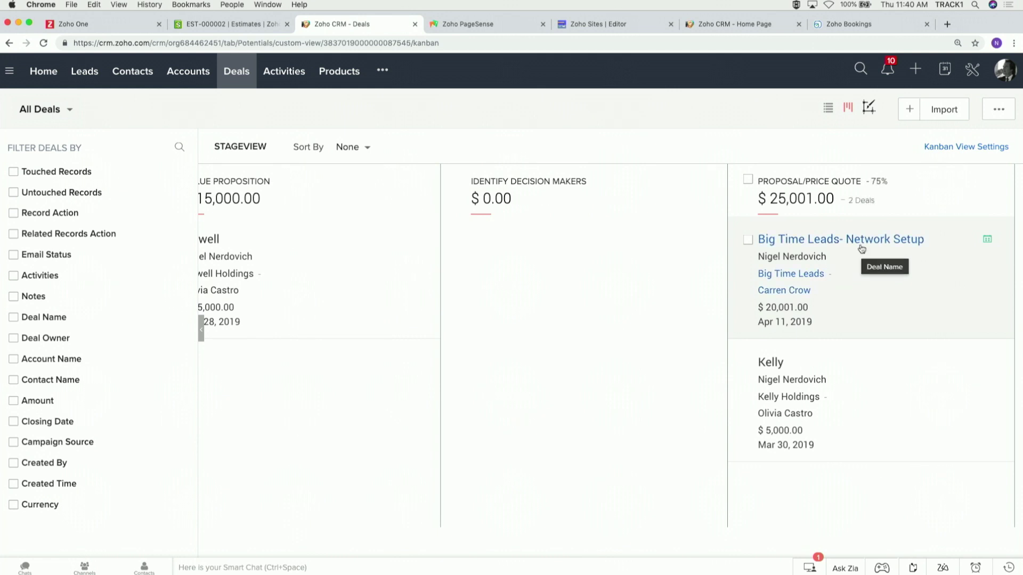
left_click(862, 246)
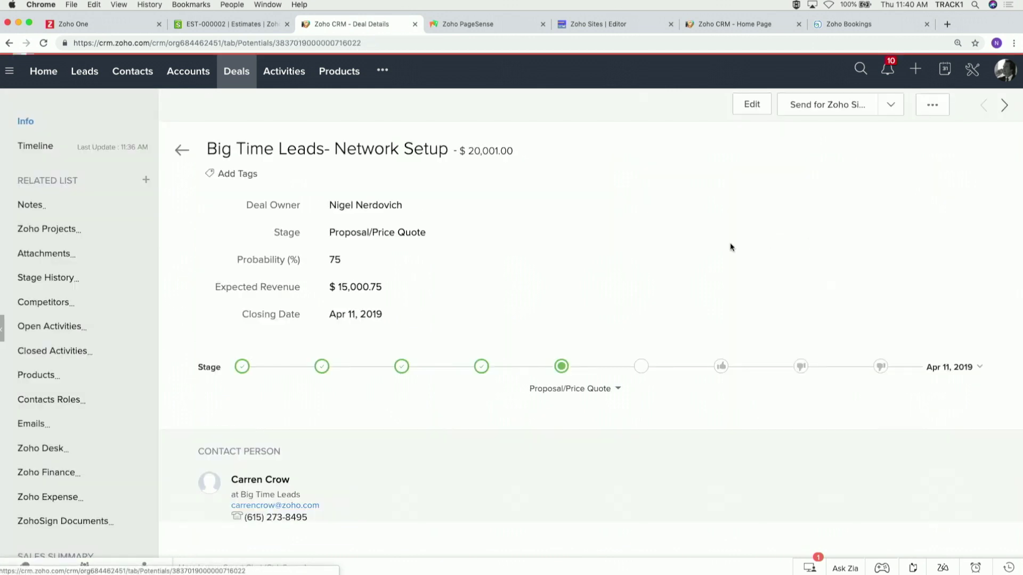
left_click(721, 366)
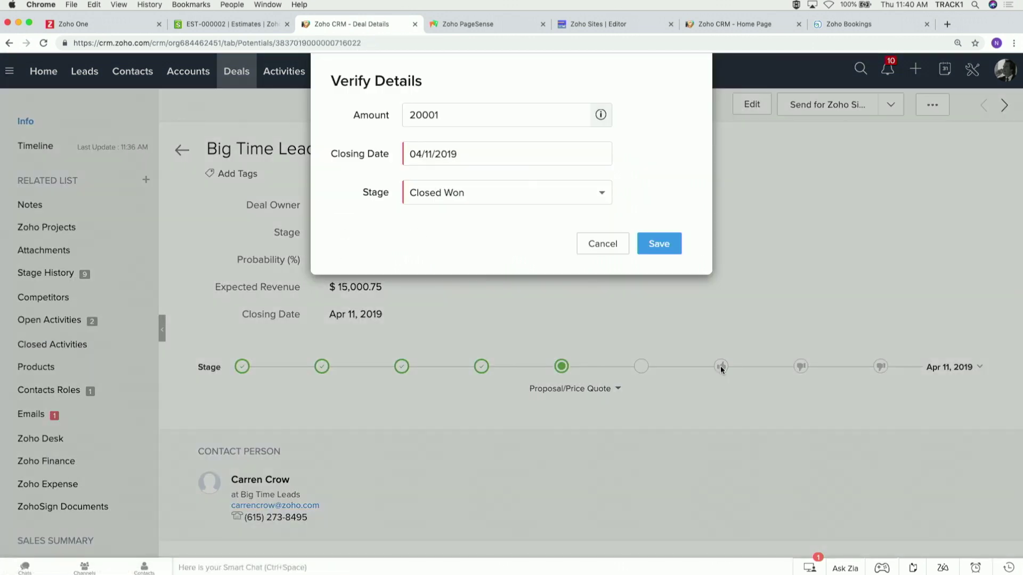
left_click(659, 244)
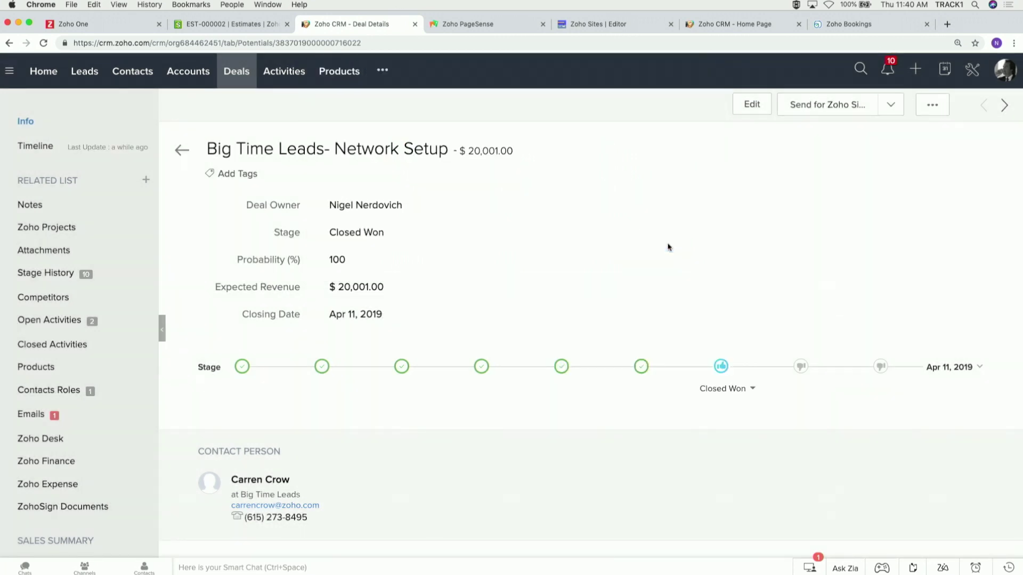
left_click(86, 461)
left_click(325, 399)
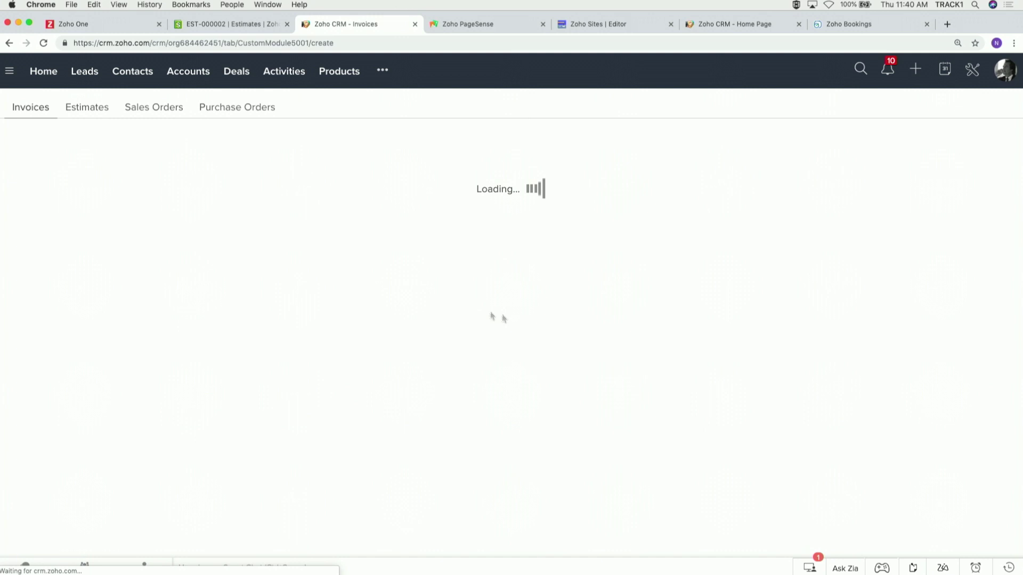
Add one Computer -Apple/1.5 TB line at 14,000 and submit the invoice for approval.
scroll(377, 299, "down", 3)
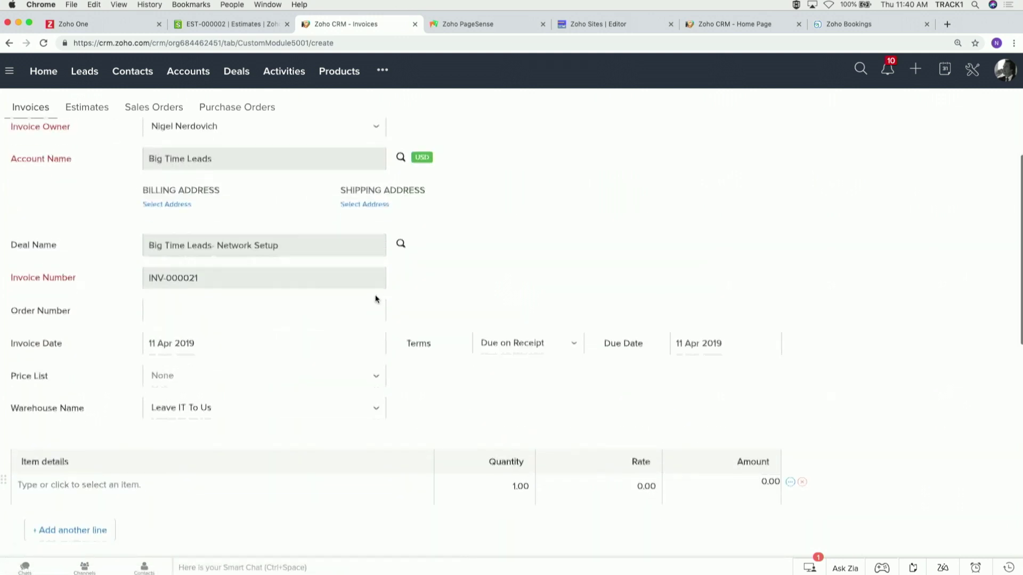
scroll(376, 299, "down", 2)
left_click(179, 341)
left_click(179, 392)
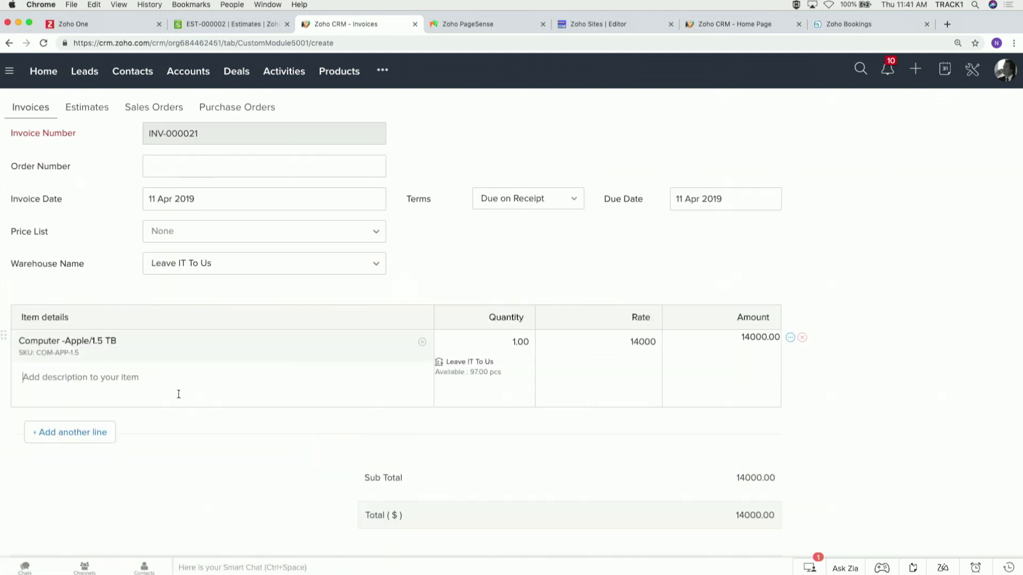
scroll(401, 385, "down", 10)
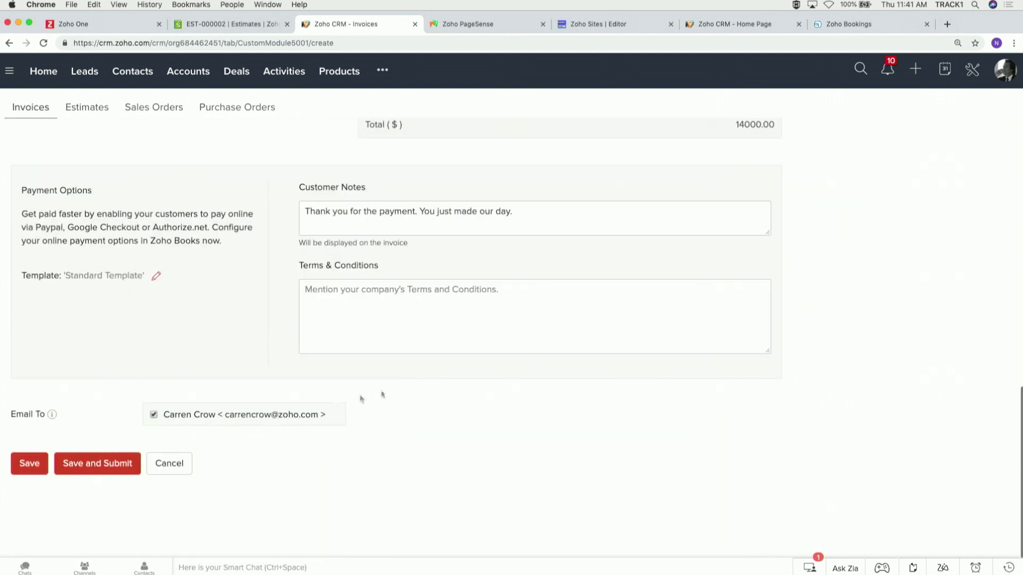
left_click(91, 463)
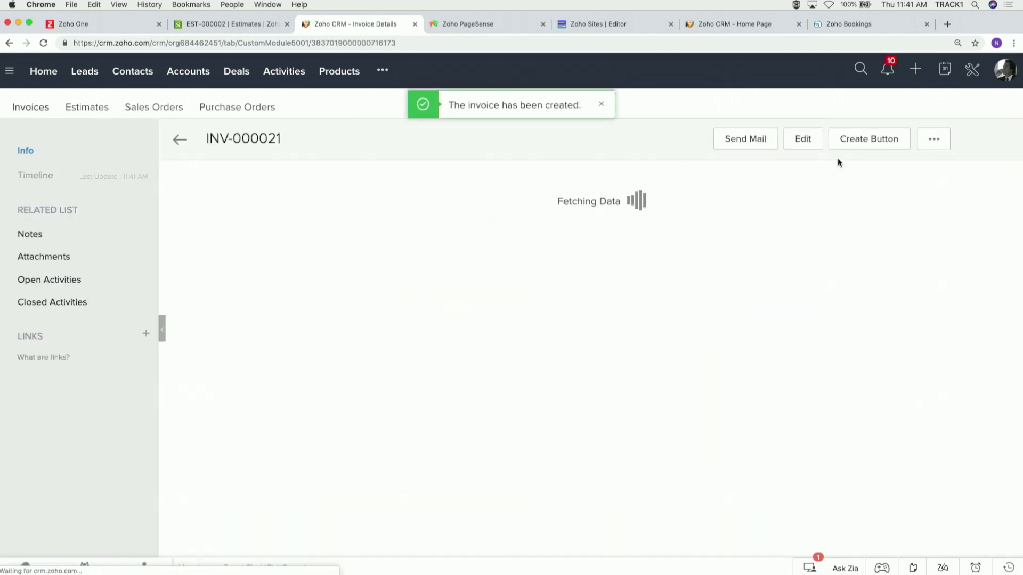
Try emailing invoice INV-000021, then close the mail window blocked by pending approval.
scroll(774, 211, "down", 1)
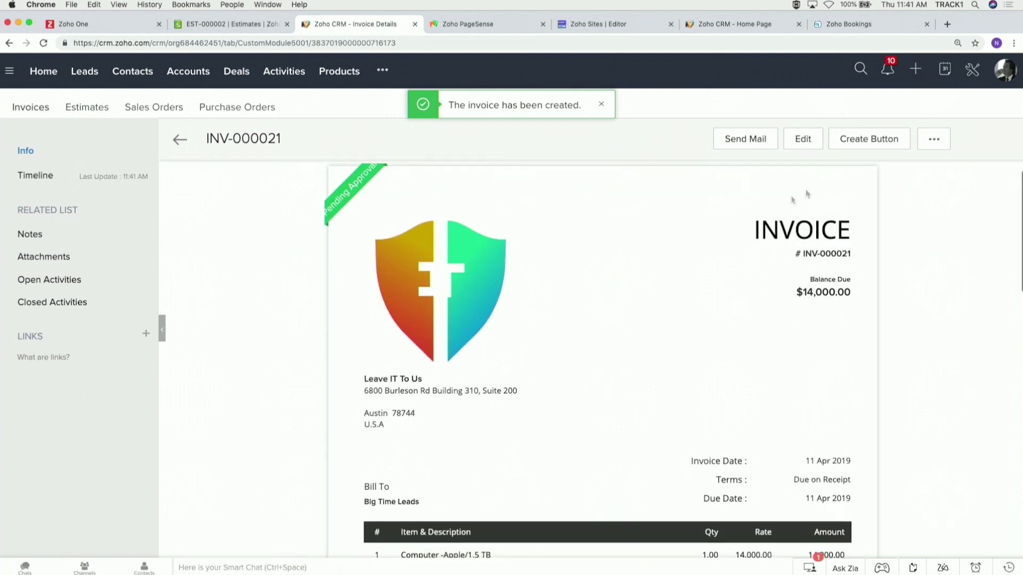
left_click(742, 140)
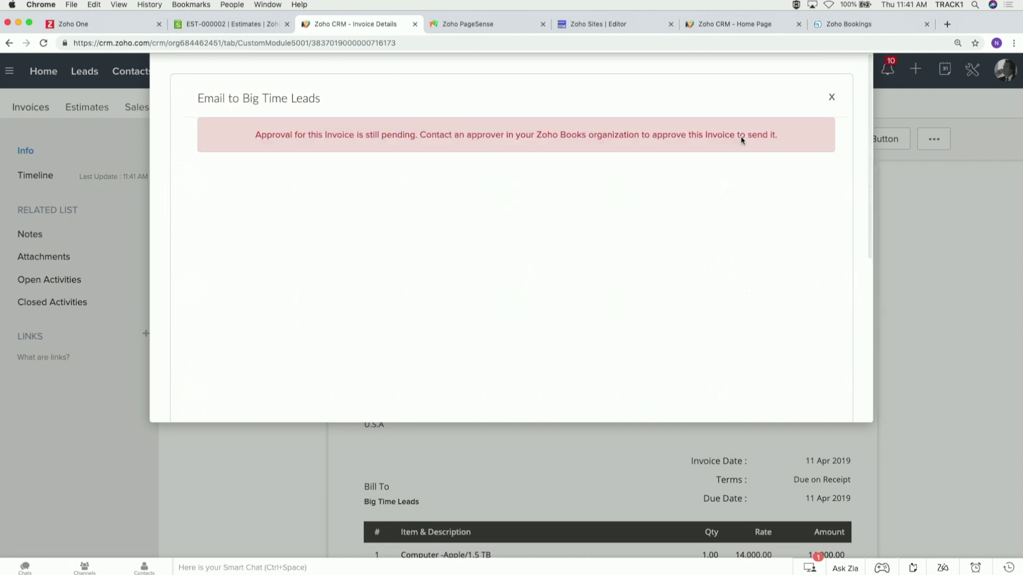
left_click(831, 97)
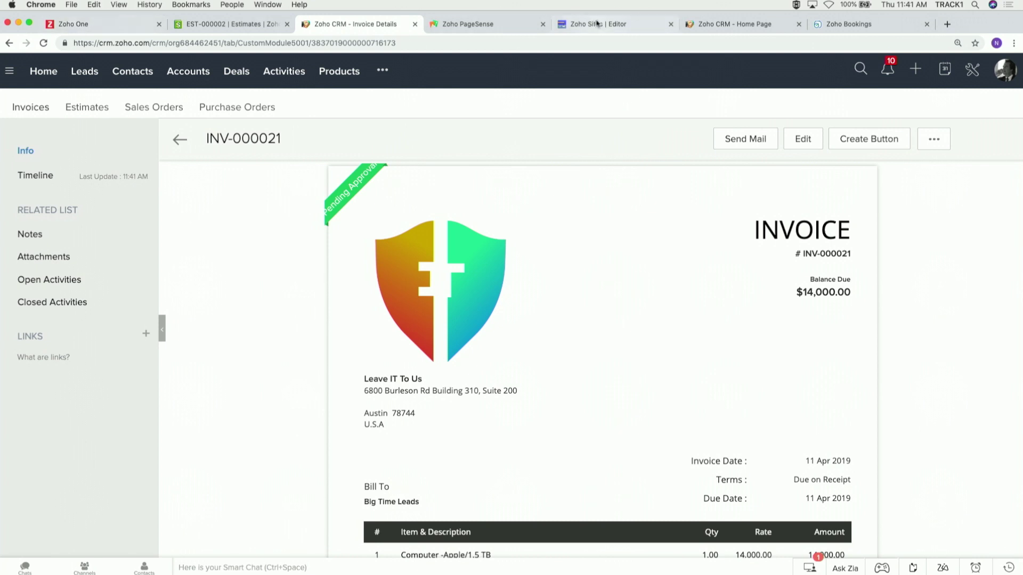
Open INV-000021 under Sales > Invoices in Zoho Books and approve it.
left_click(184, 24)
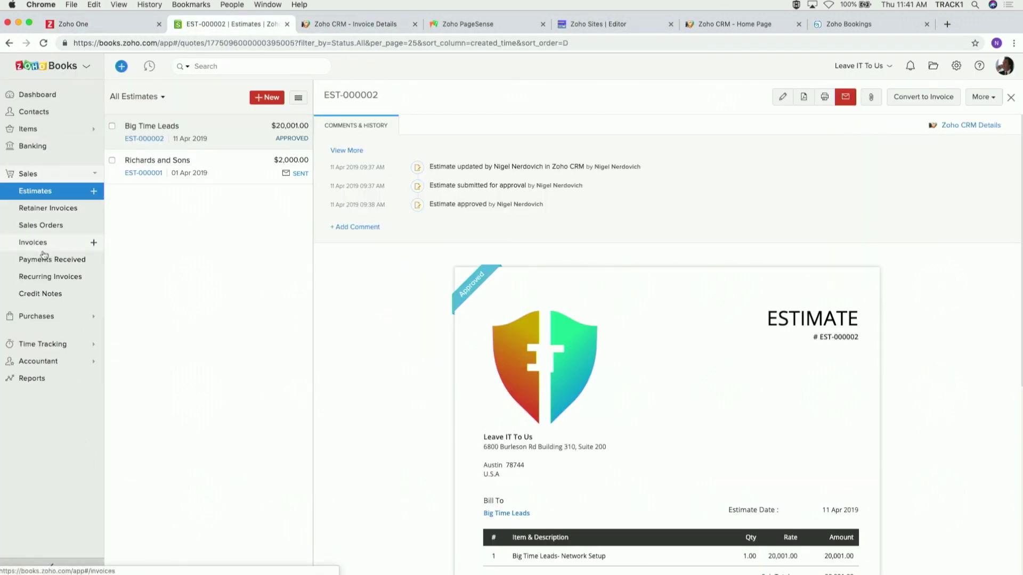
left_click(45, 244)
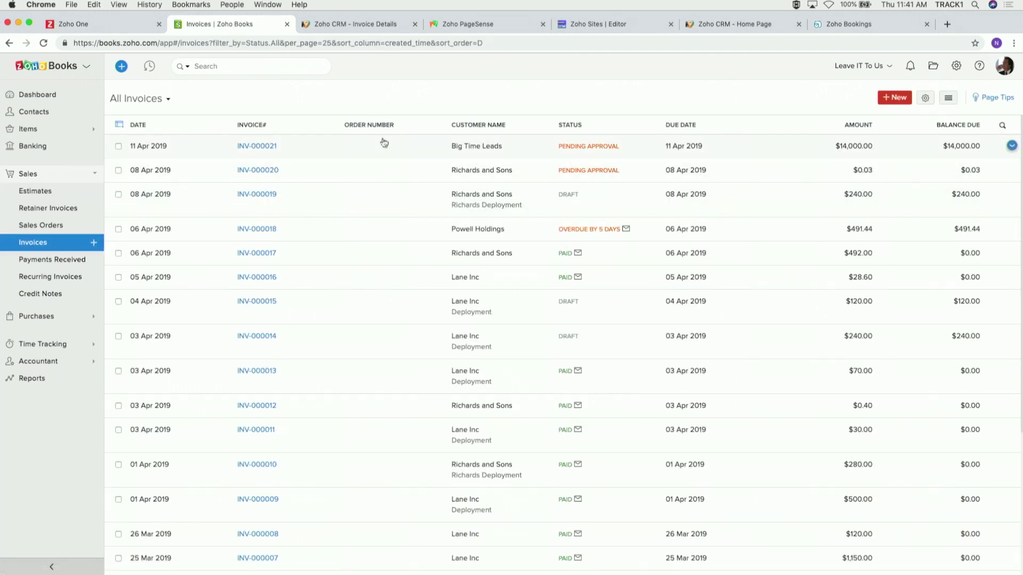
left_click(382, 142)
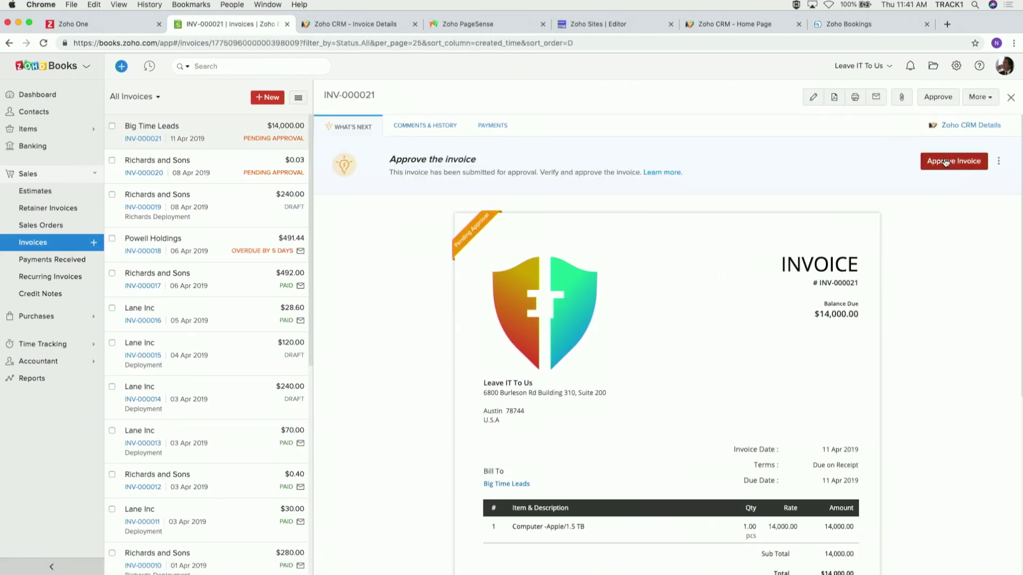
left_click(945, 160)
left_click(438, 94)
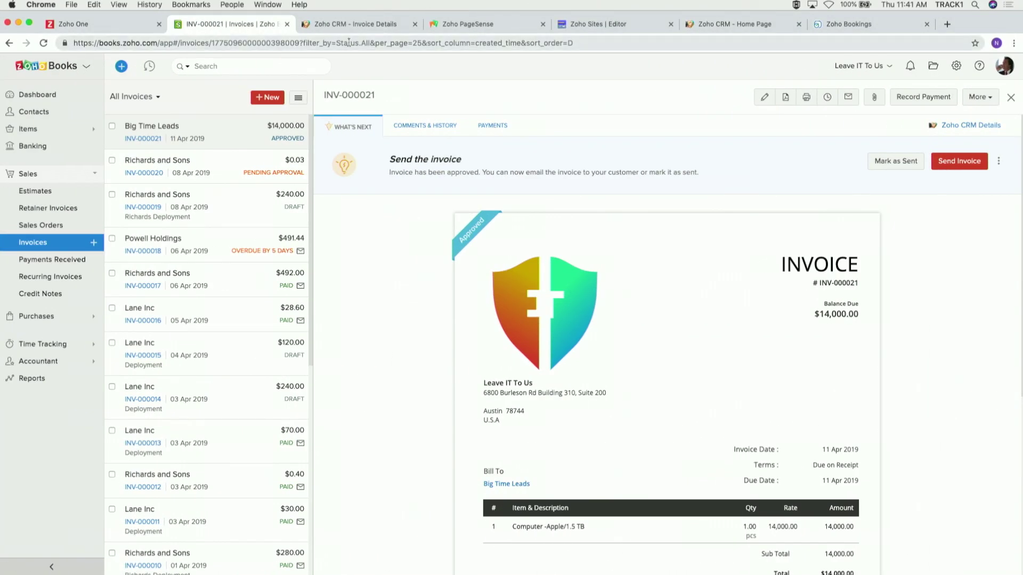
Send invoice INV-000021 to the customer via Send Mail on the Zoho CRM invoice page.
left_click(344, 29)
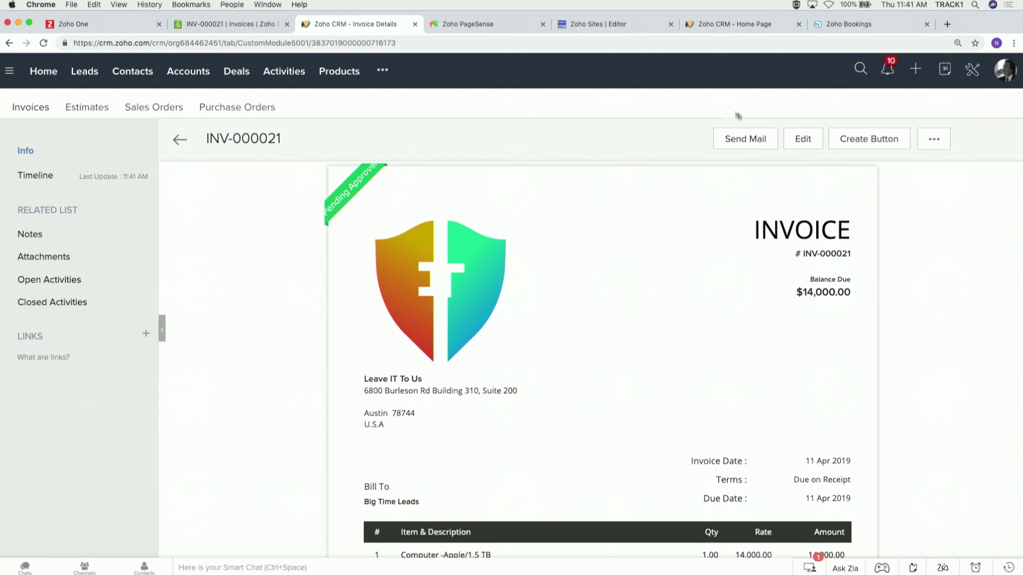
left_click(761, 140)
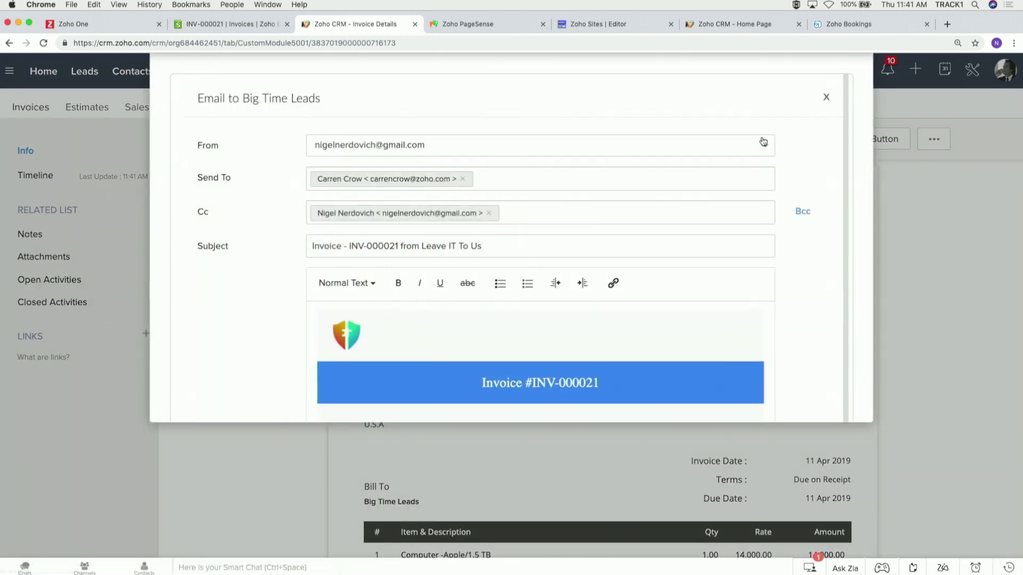
scroll(798, 322, "down", 5)
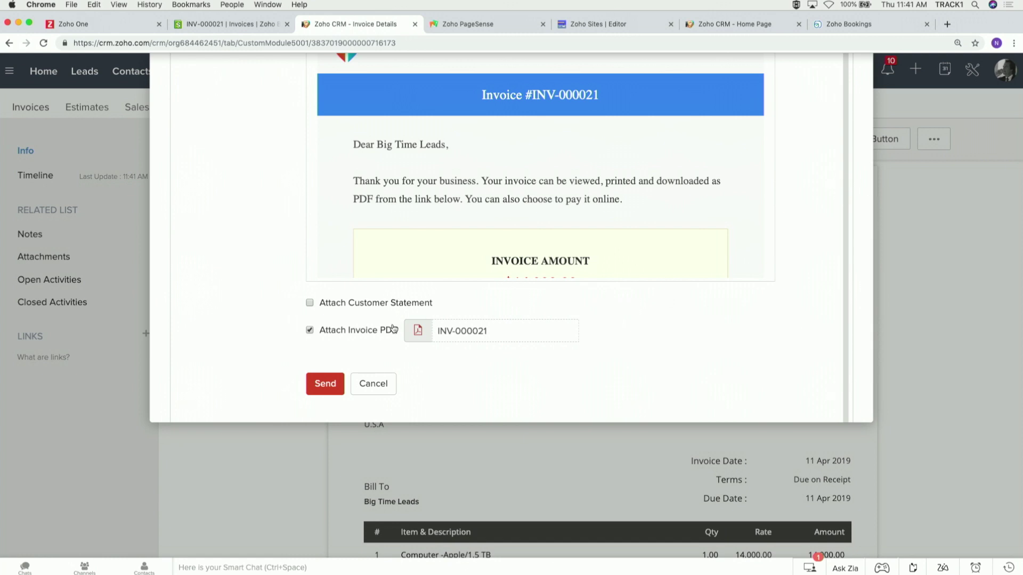
left_click(326, 384)
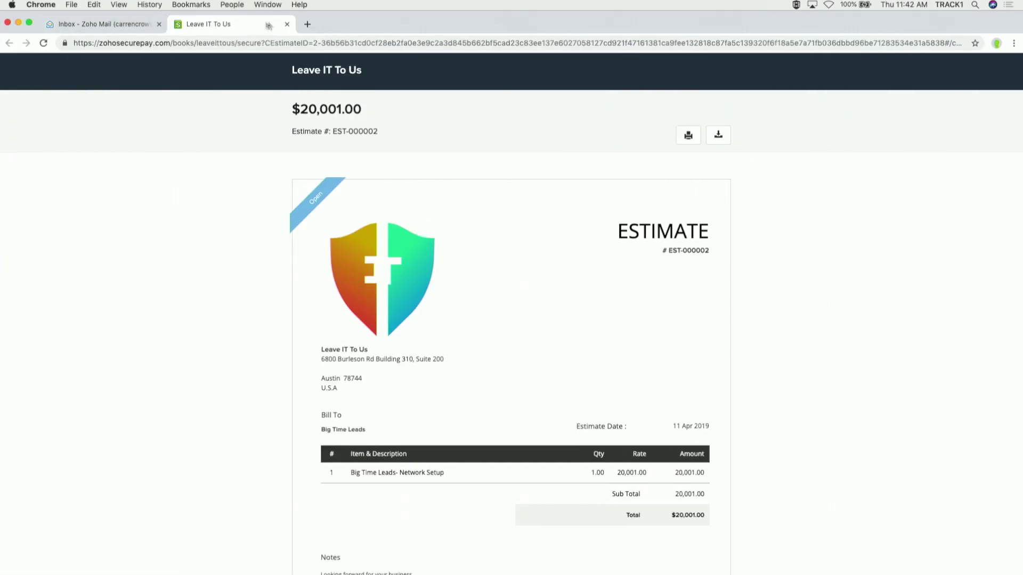
Close the estimate page, open the Invoice - INV-000021 email, and view the invoice online.
left_click(287, 26)
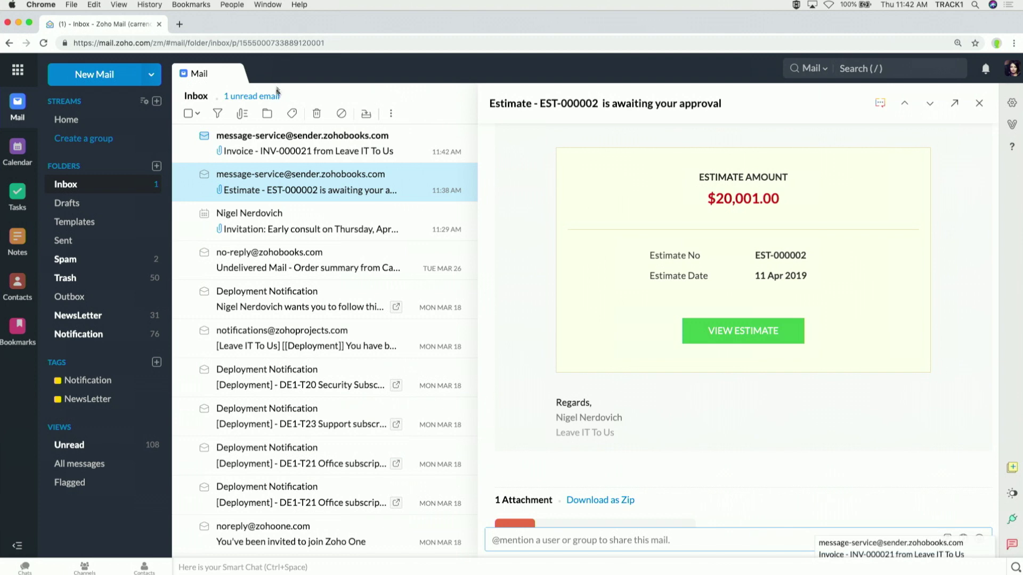
left_click(318, 154)
scroll(613, 283, "down", 6)
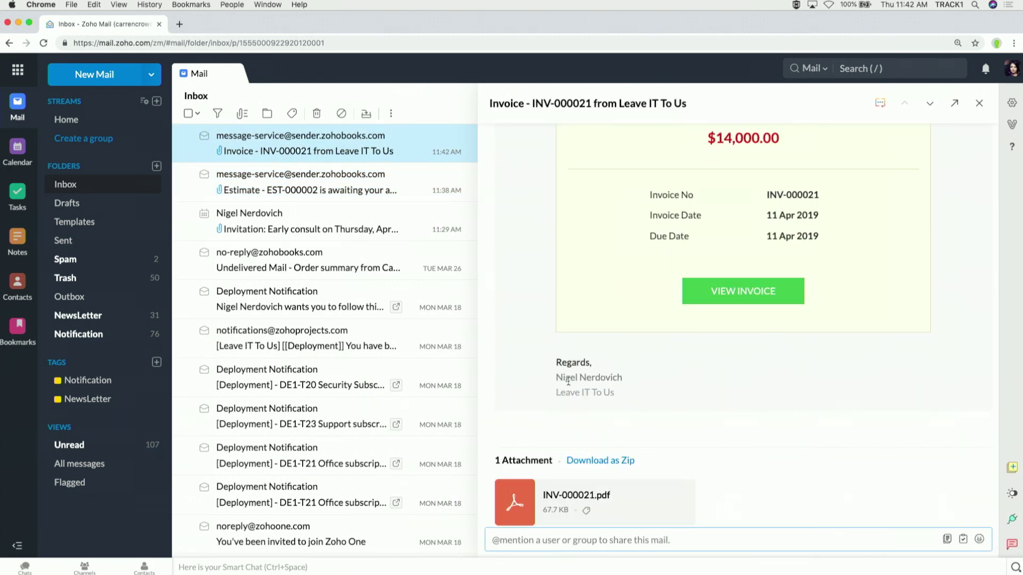
scroll(586, 384, "up", 3)
left_click(759, 419)
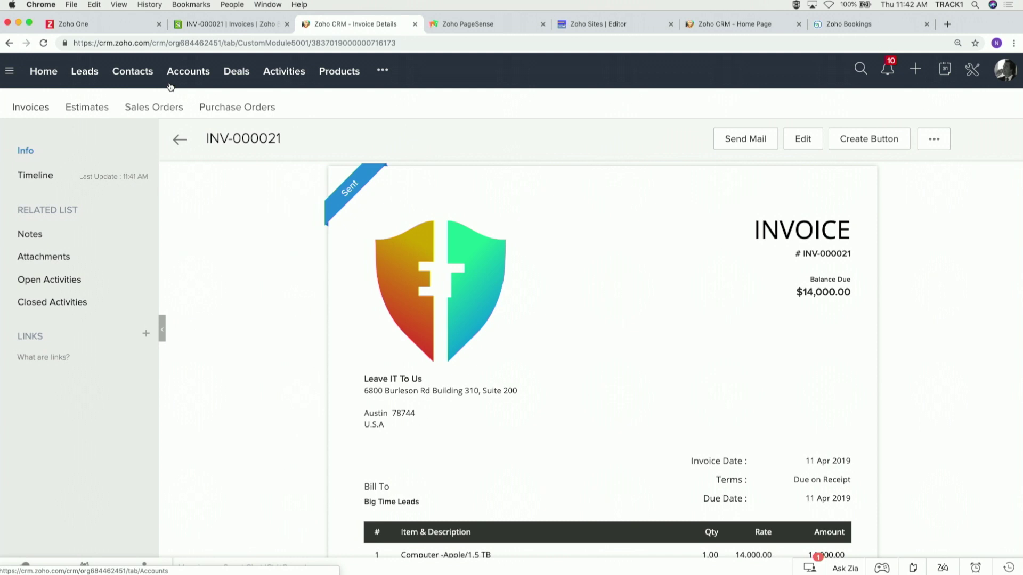
Record a $14,000 Cash payment against INV-000021 so the invoice shows Paid.
left_click(227, 24)
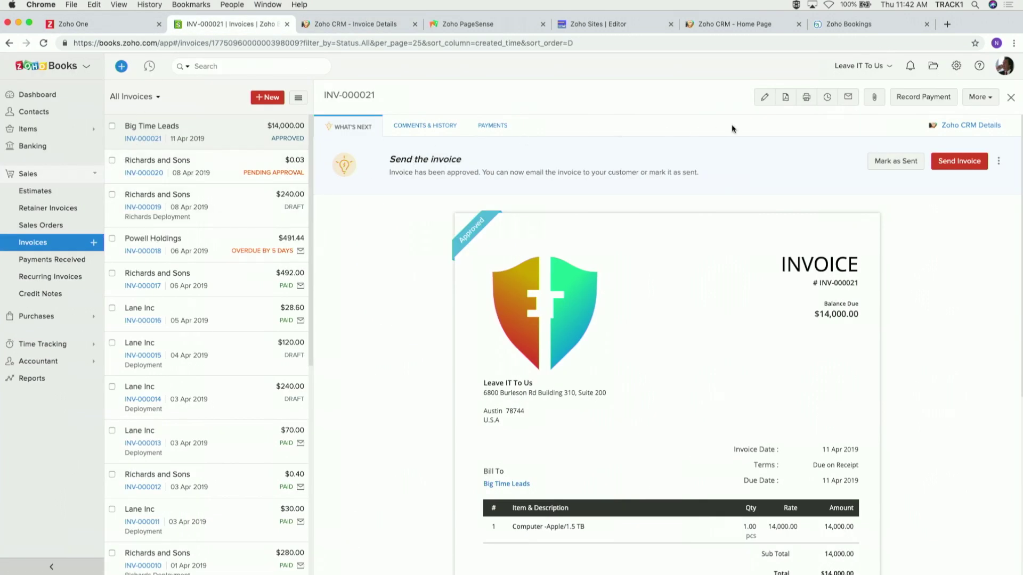
left_click(33, 242)
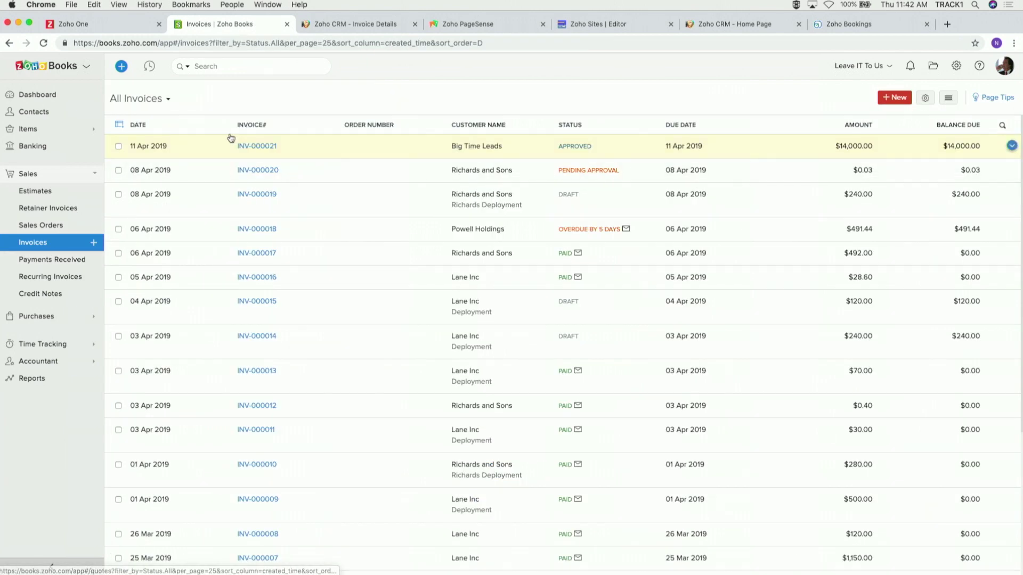
left_click(220, 149)
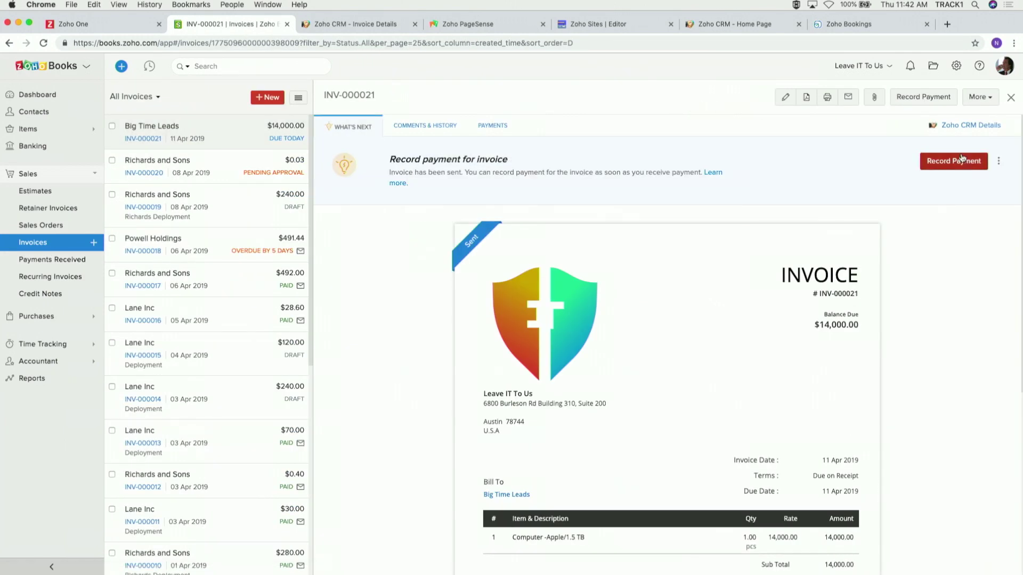
left_click(964, 160)
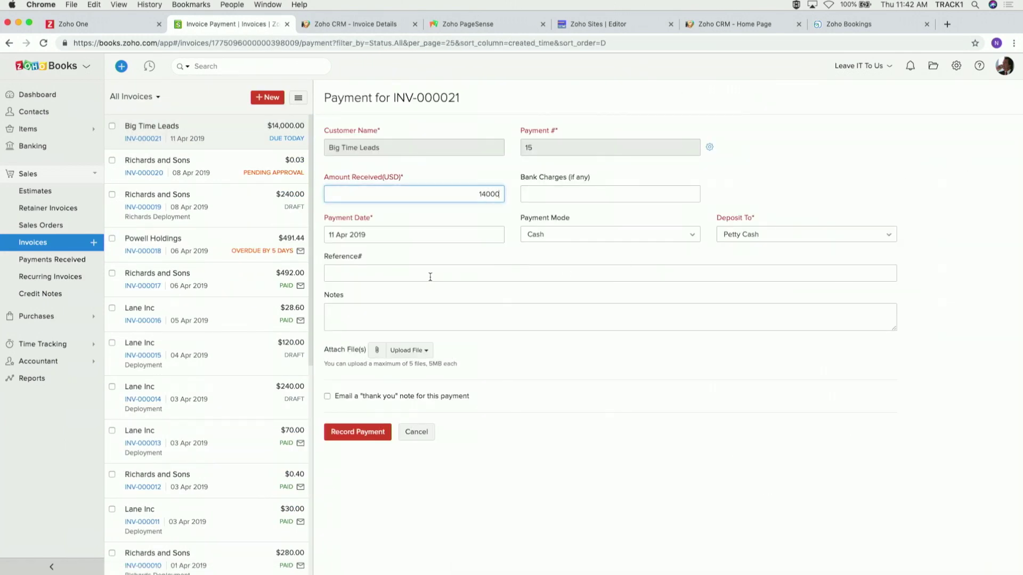
left_click(549, 241)
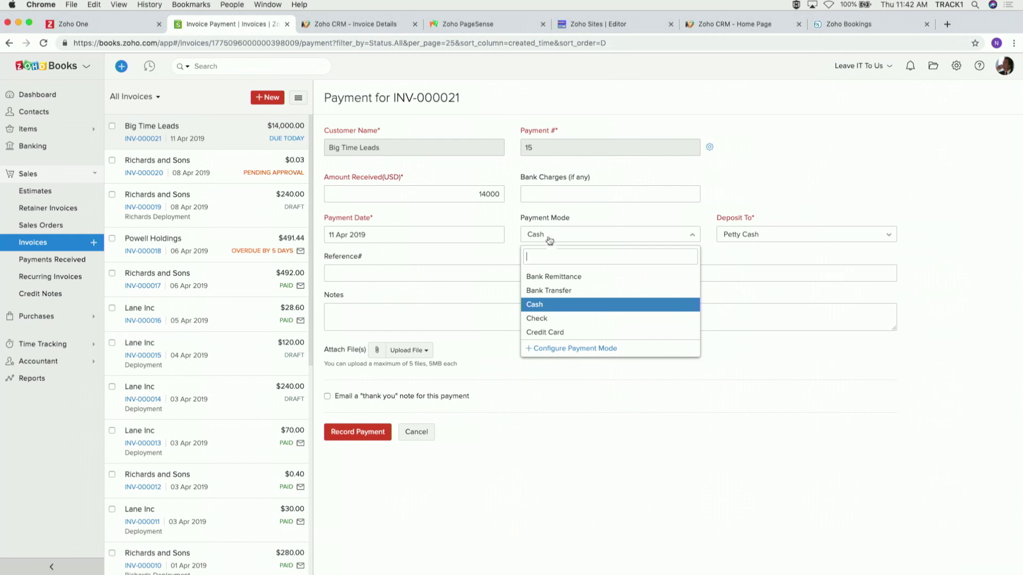
left_click(549, 307)
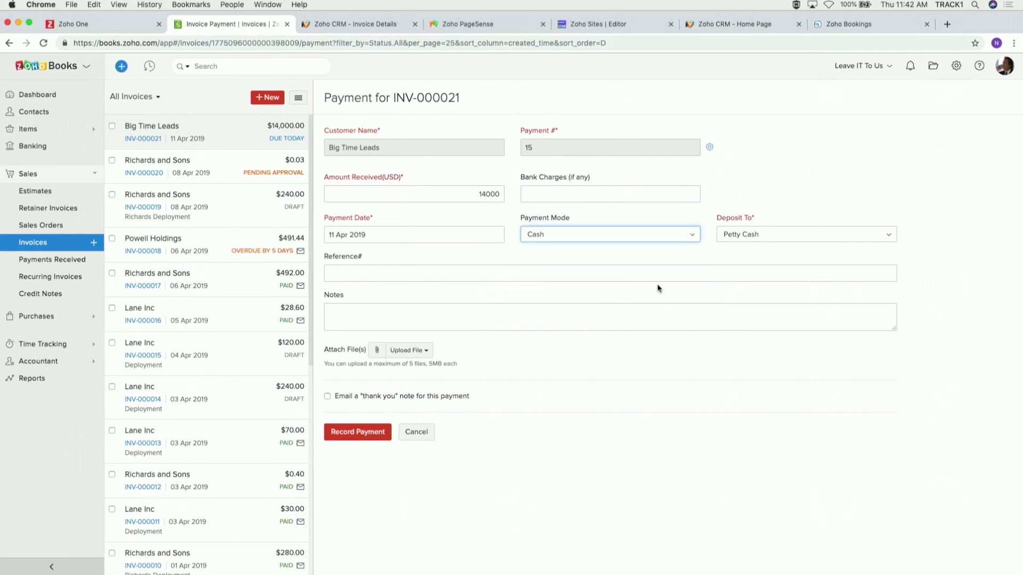
left_click(372, 441)
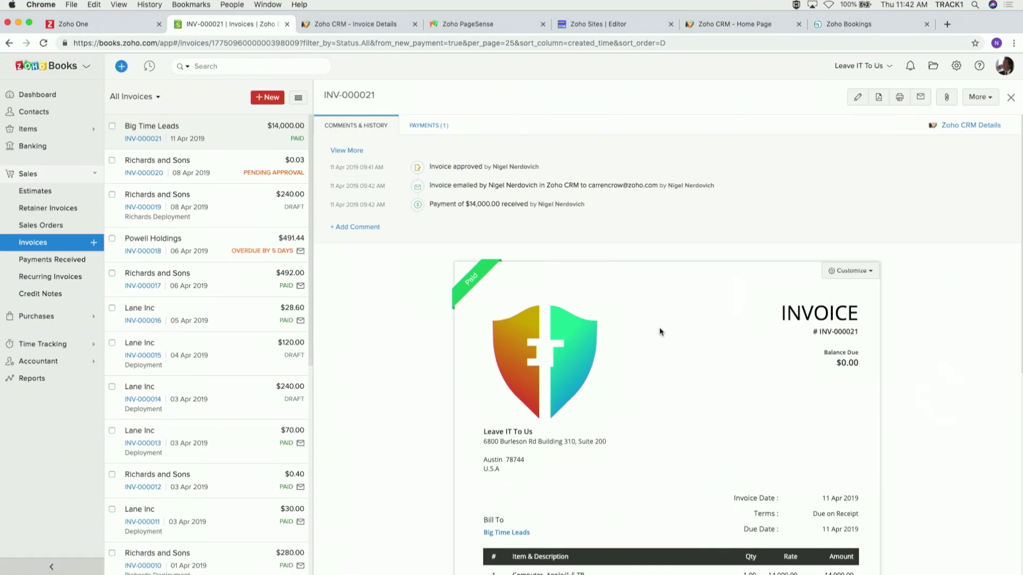
Open the Big Time Leads record from the Zoho Books Contacts list.
mouse_move(467, 299)
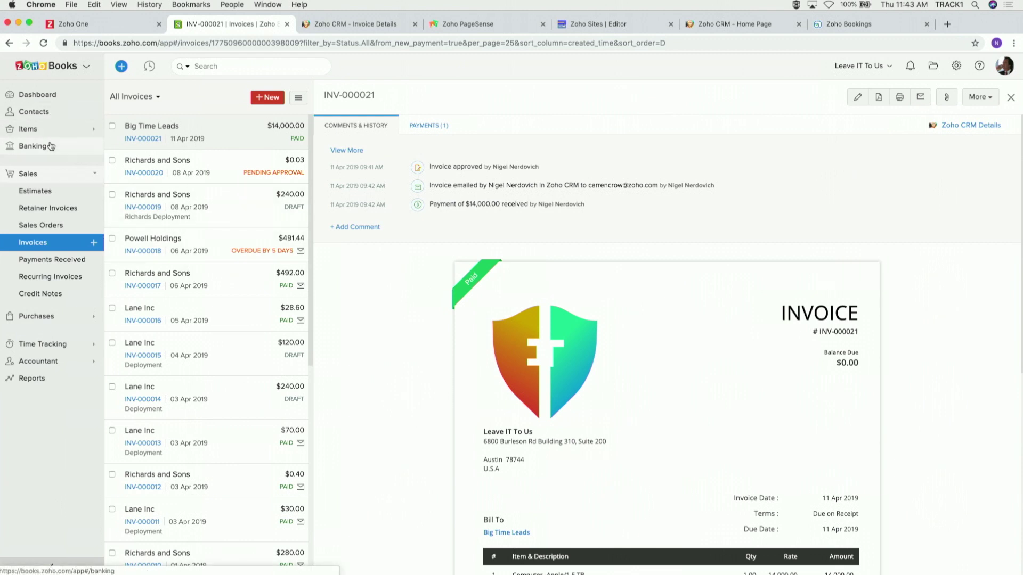
left_click(41, 112)
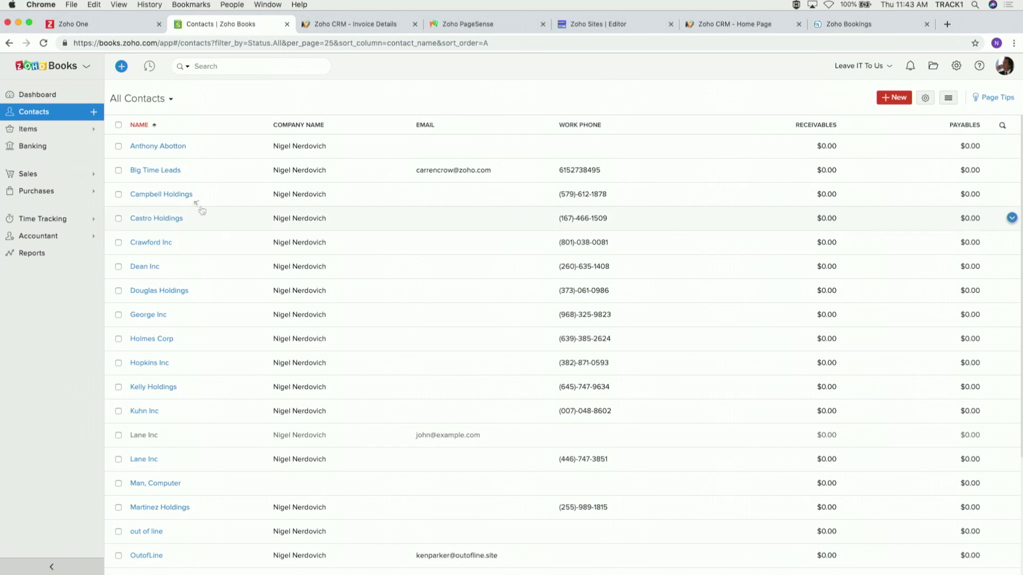
left_click(181, 171)
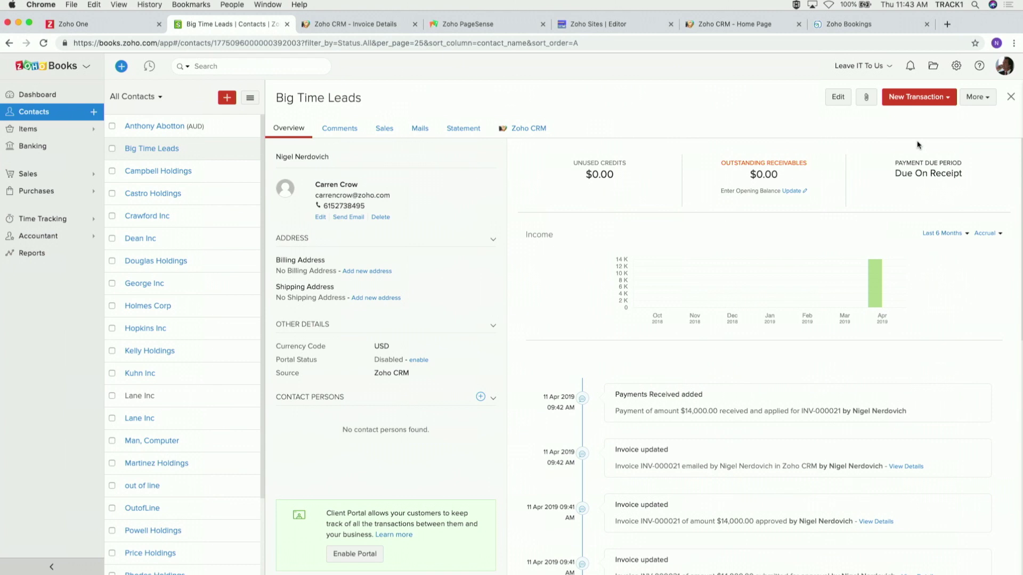
Grant the Big Time Leads contact person client portal access, then switch to Zoho Mail.
left_click(978, 107)
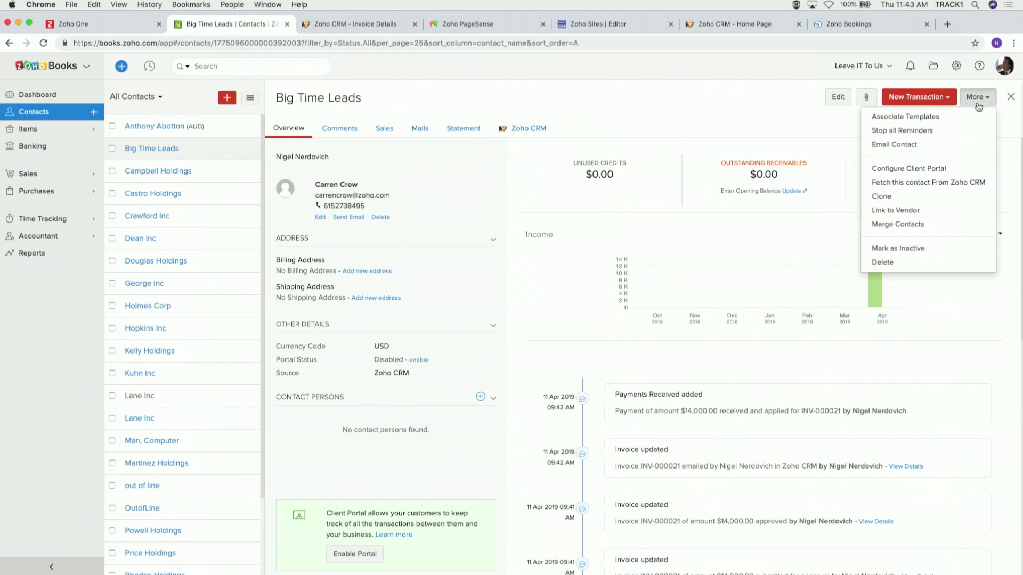
left_click(932, 169)
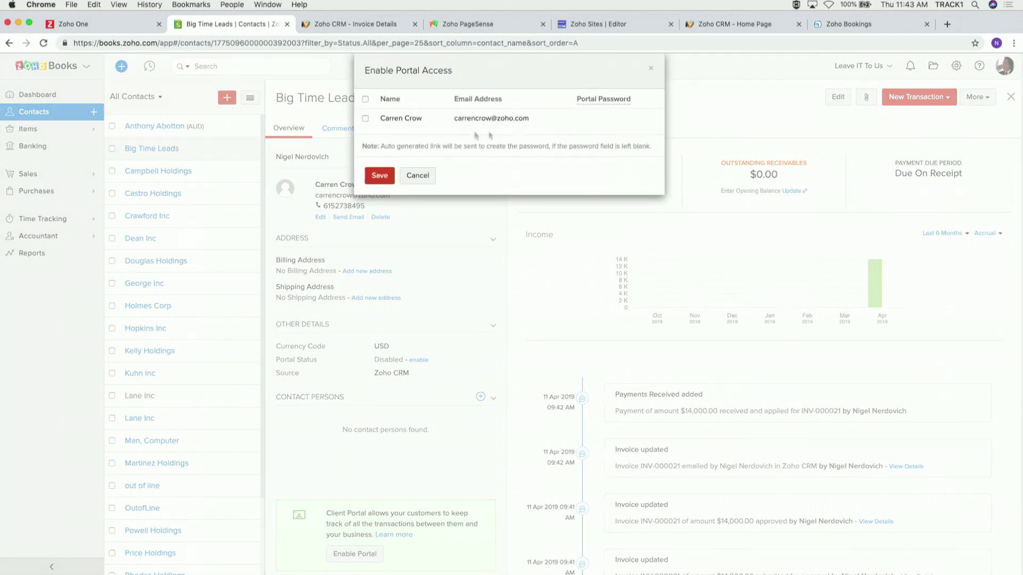
left_click(365, 119)
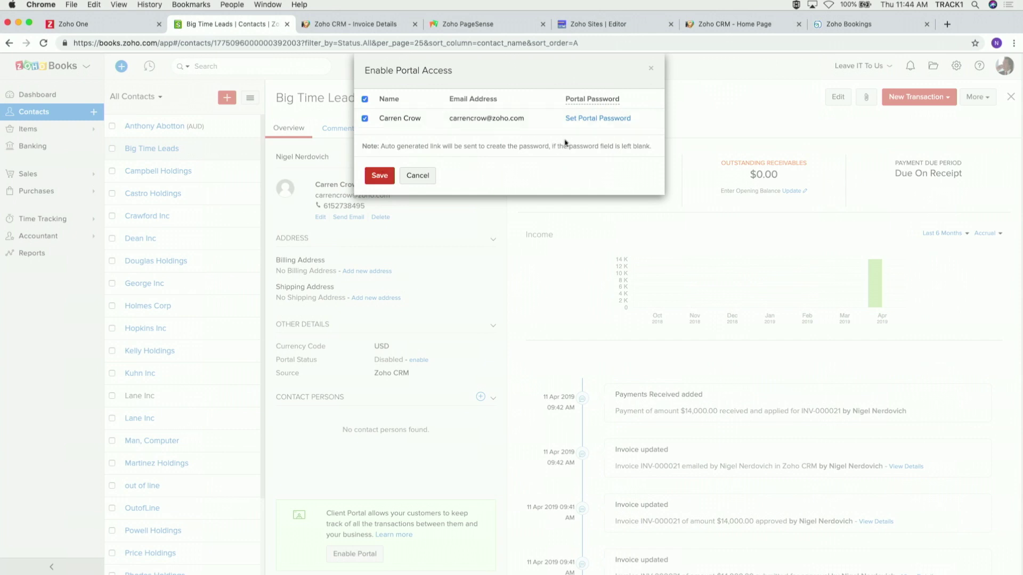
left_click(371, 177)
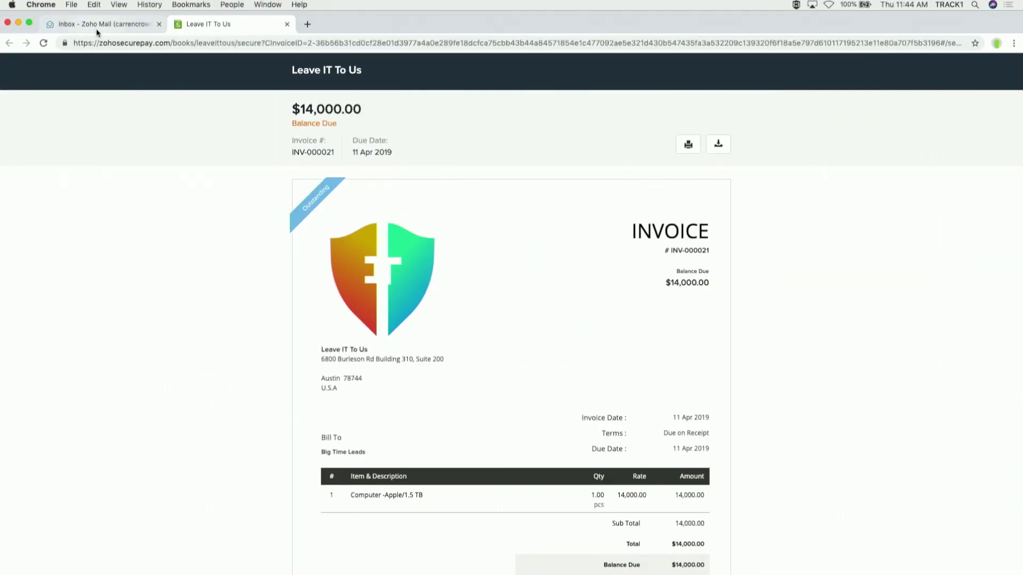
left_click(96, 30)
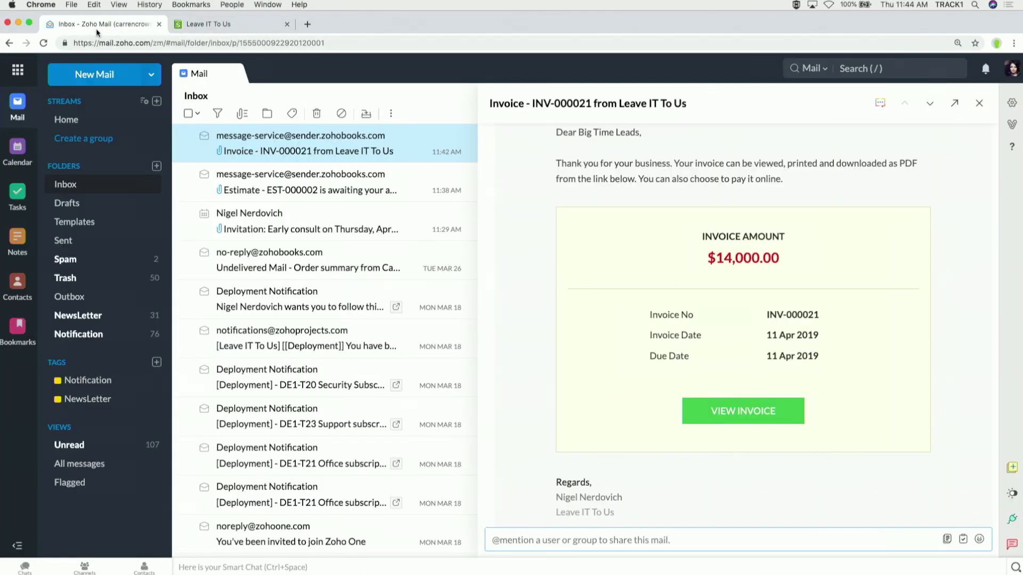
Reload the mailbox, find the Leave IT To Us portal invitation in the inbox, and accept it.
left_click(205, 47)
key("Return")
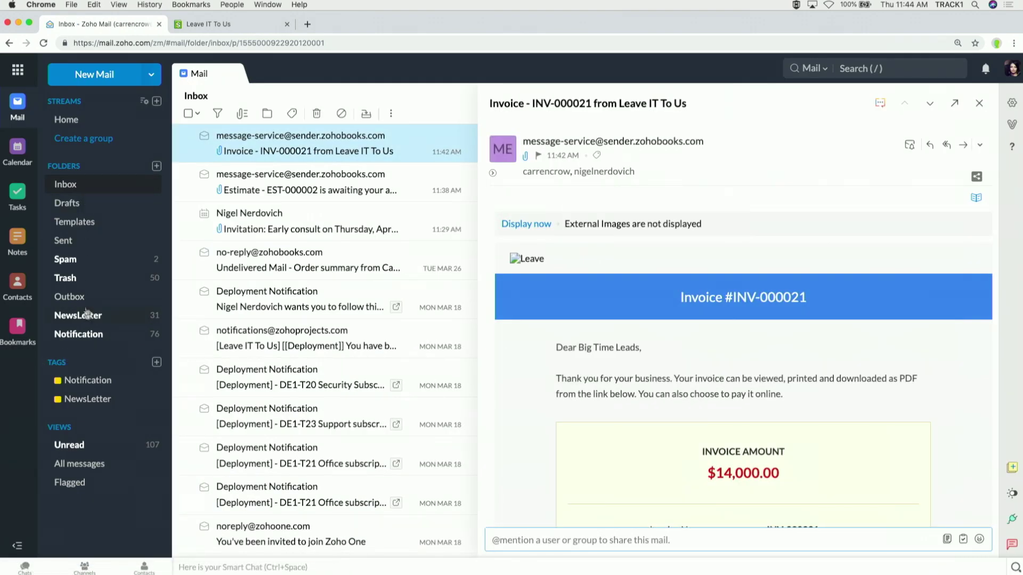
left_click(85, 259)
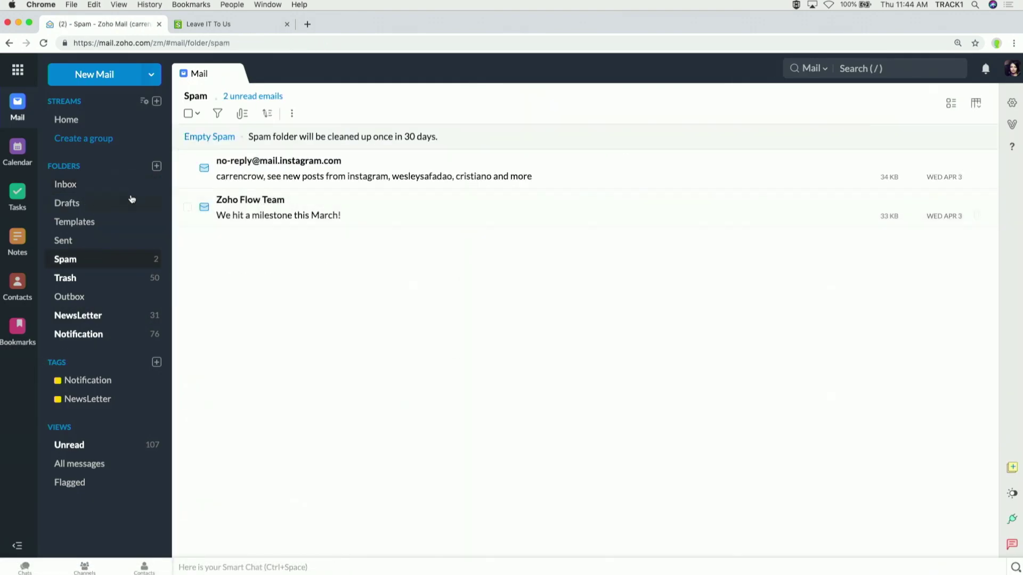
left_click(95, 184)
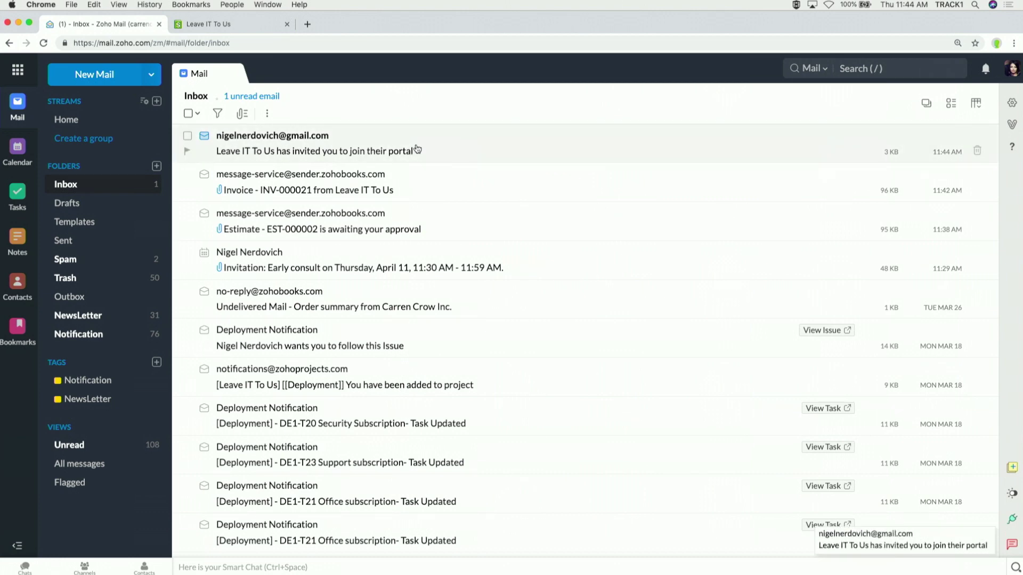
left_click(417, 149)
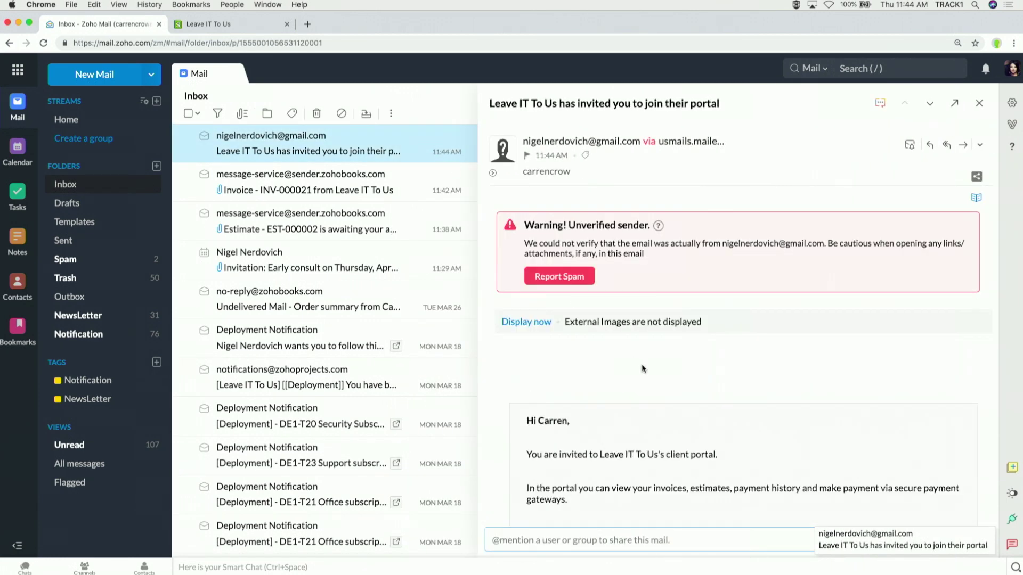
scroll(642, 364, "down", 6)
left_click(630, 397)
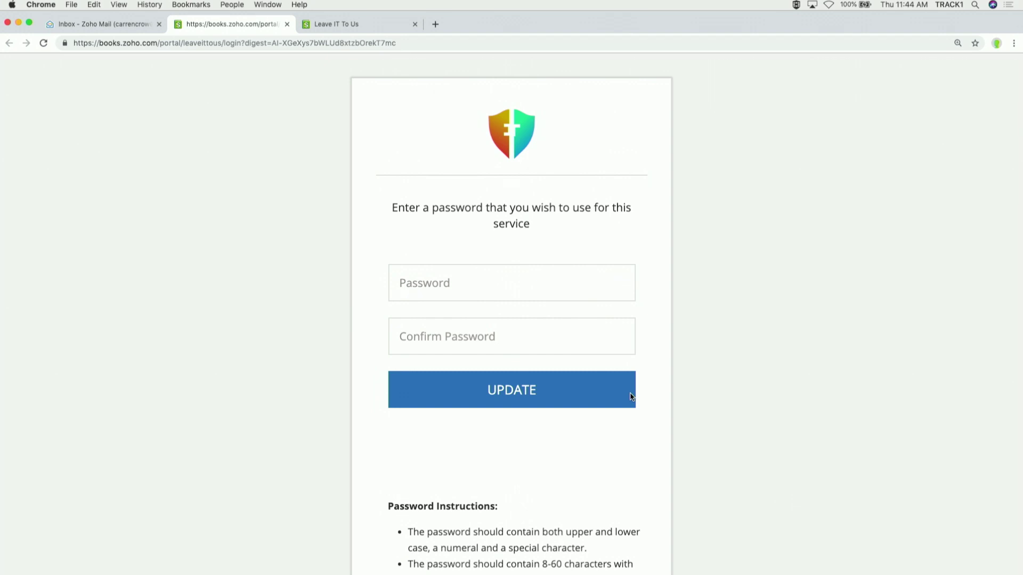
Enter and confirm a new client portal password and submit it.
left_click(536, 280)
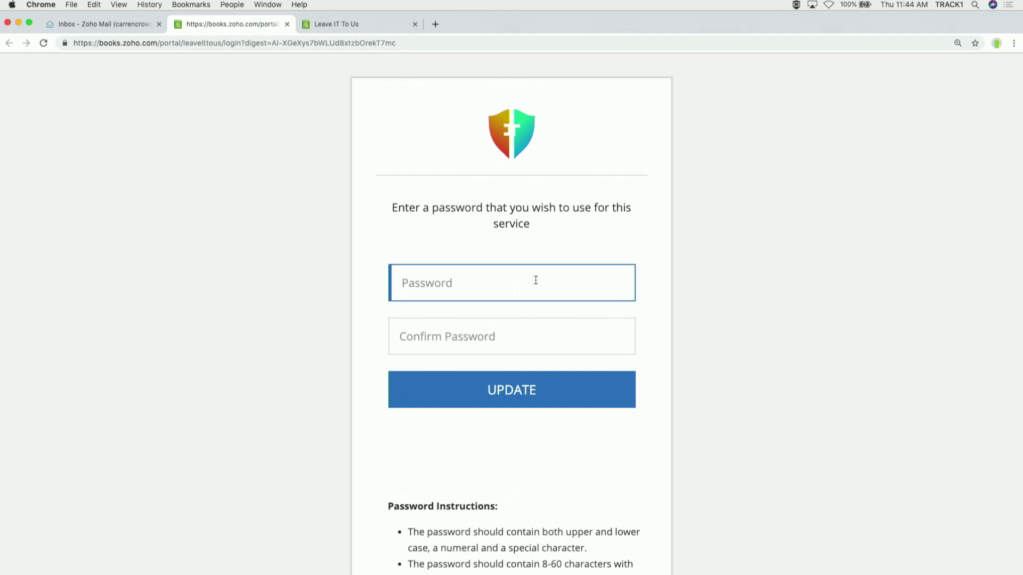
type("•••••••••")
key("Tab")
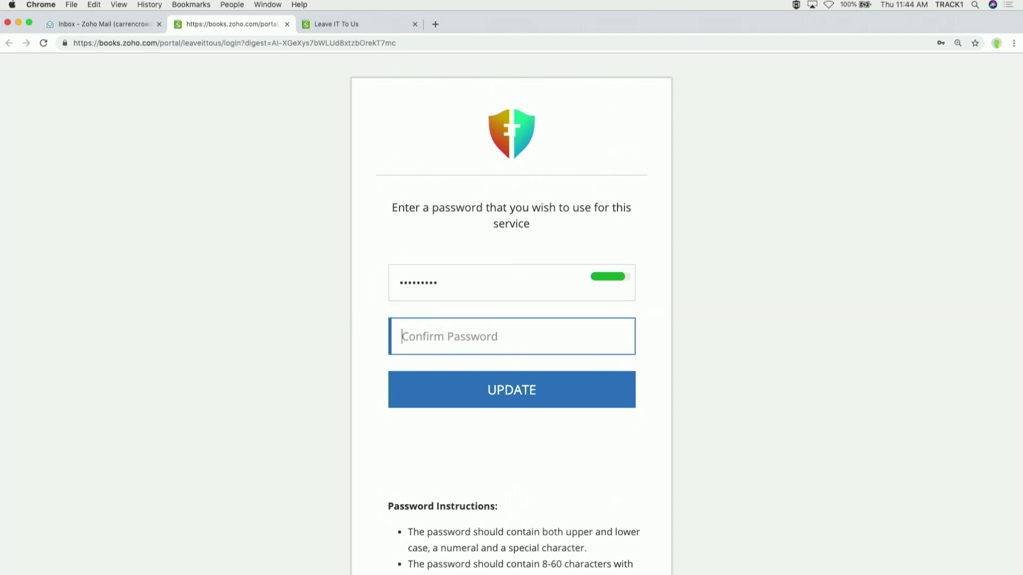
type("•••••••••")
left_click(601, 391)
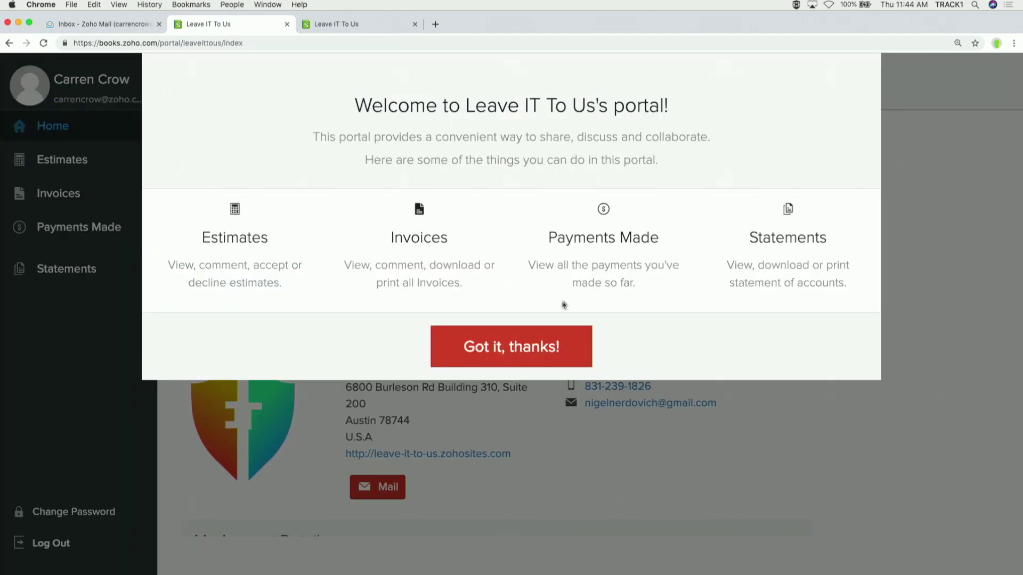
Dismiss the welcome popup and review the portal home showing the INV-000021 payment.
left_click(543, 340)
scroll(634, 286, "down", 3)
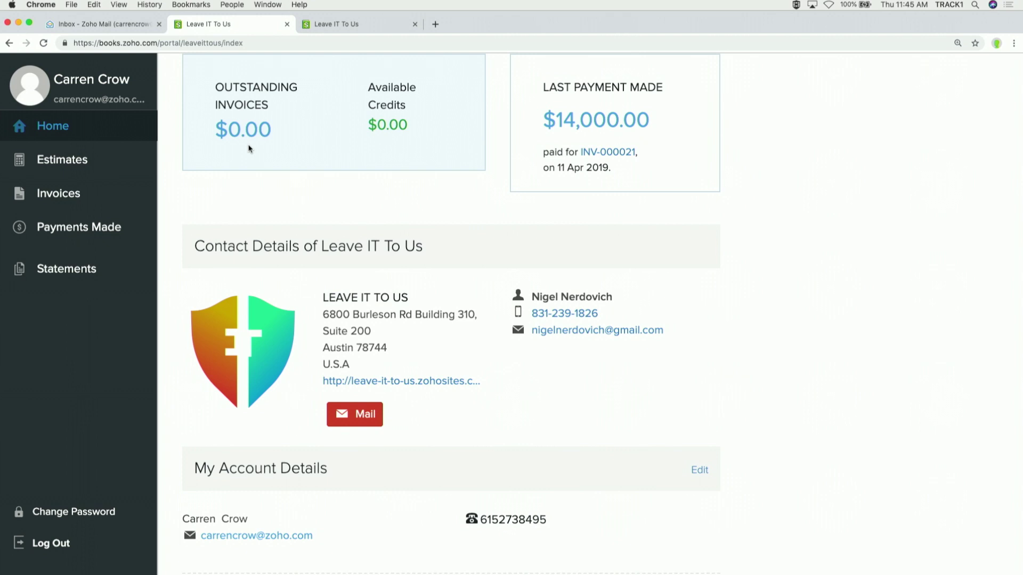
scroll(249, 149, "up", 3)
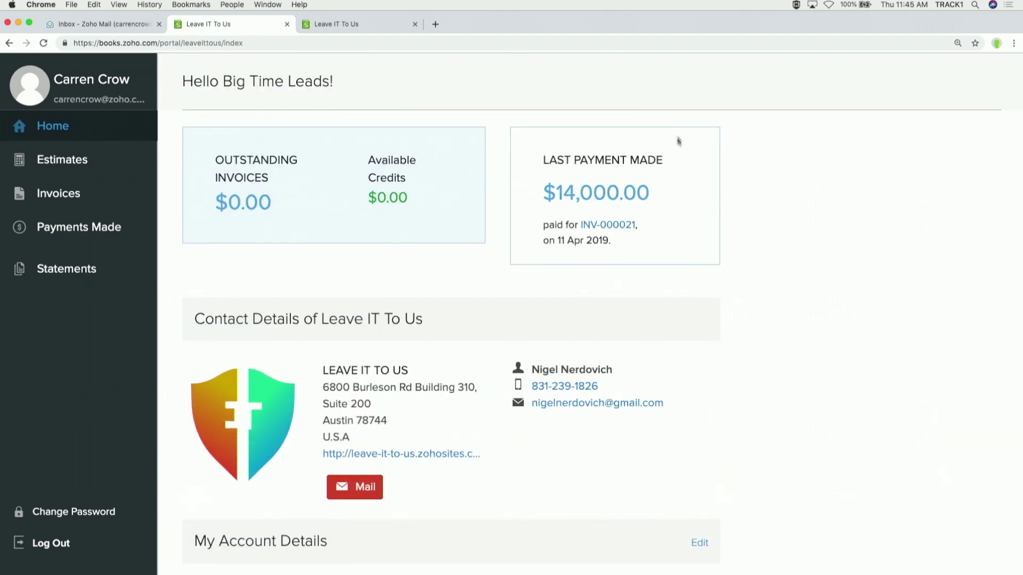
scroll(643, 214, "down", 5)
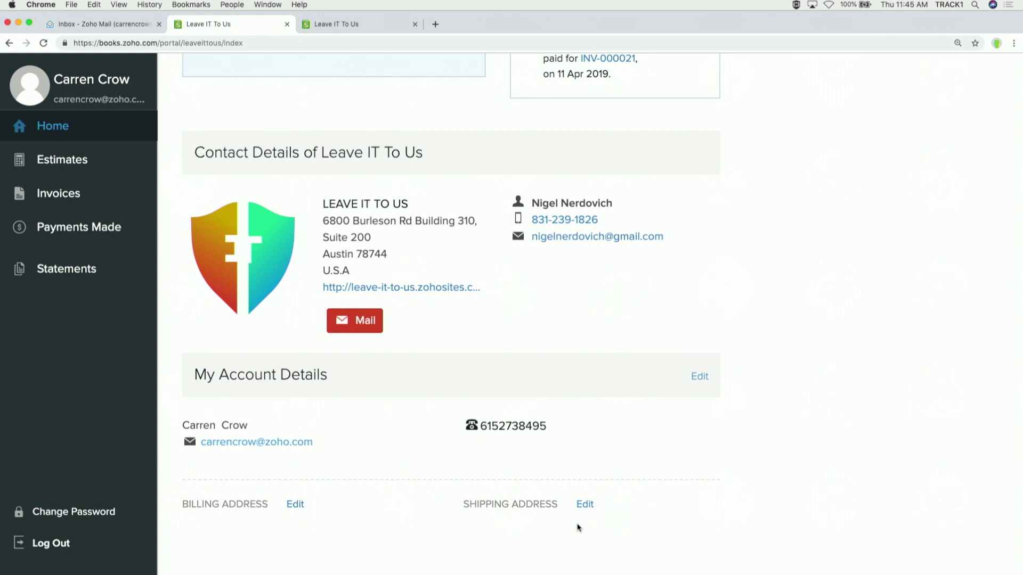
left_click(73, 283)
scroll(397, 286, "down", 6)
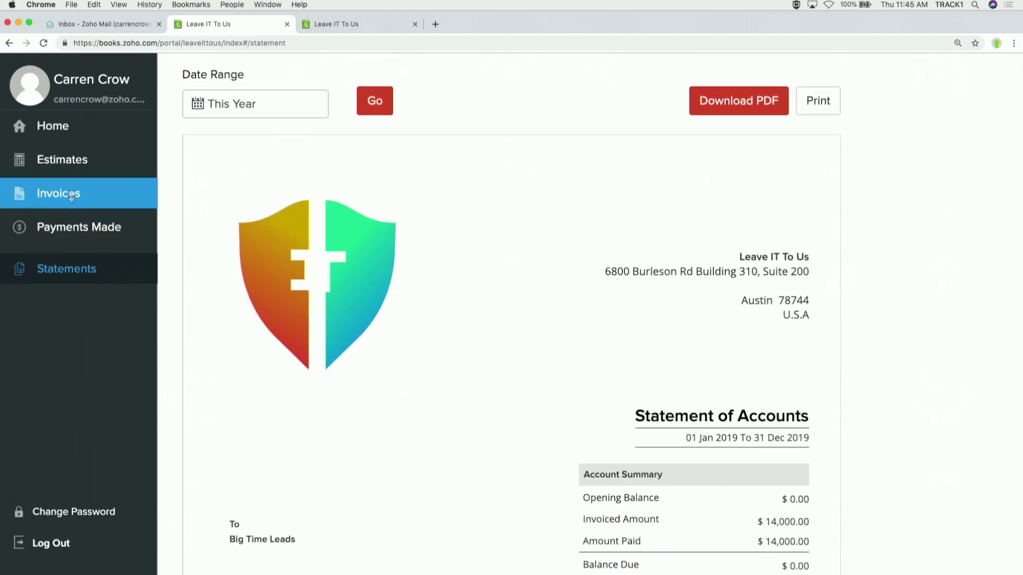
left_click(65, 140)
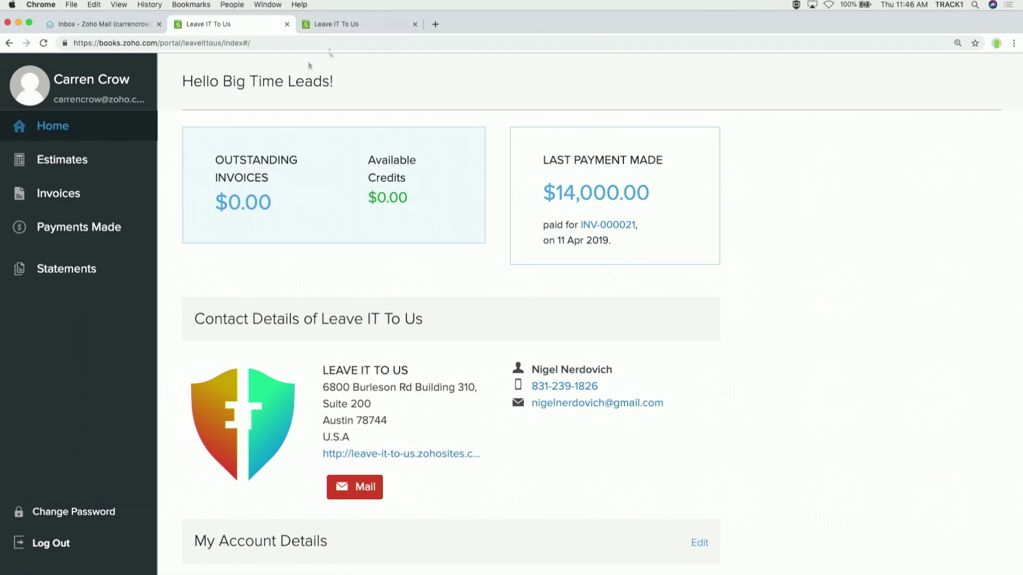
triple_click(103, 101)
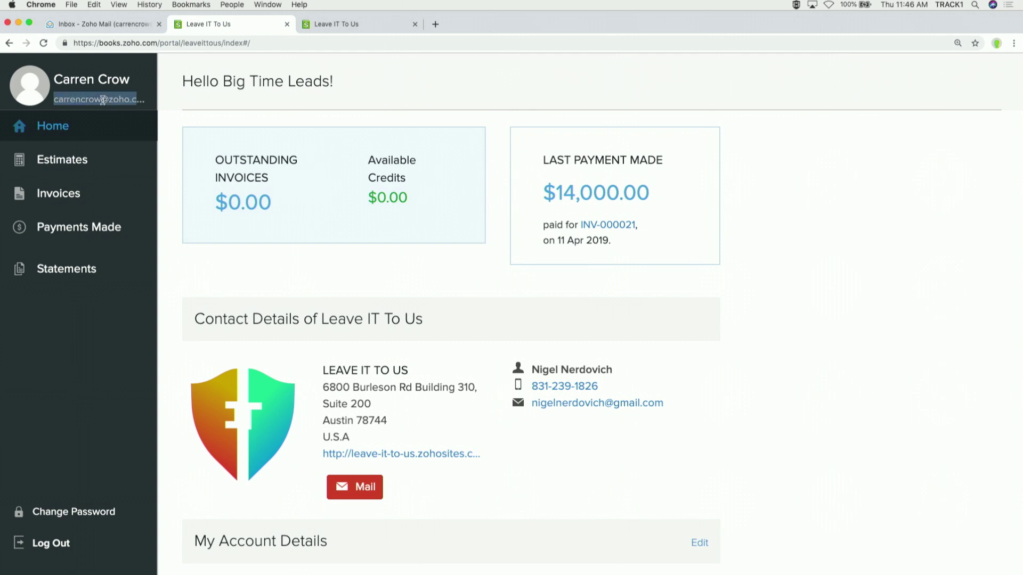
Copy the mail account's e-mail address from its profile details, then start entering 'leave' in a new tab.
left_click(134, 23)
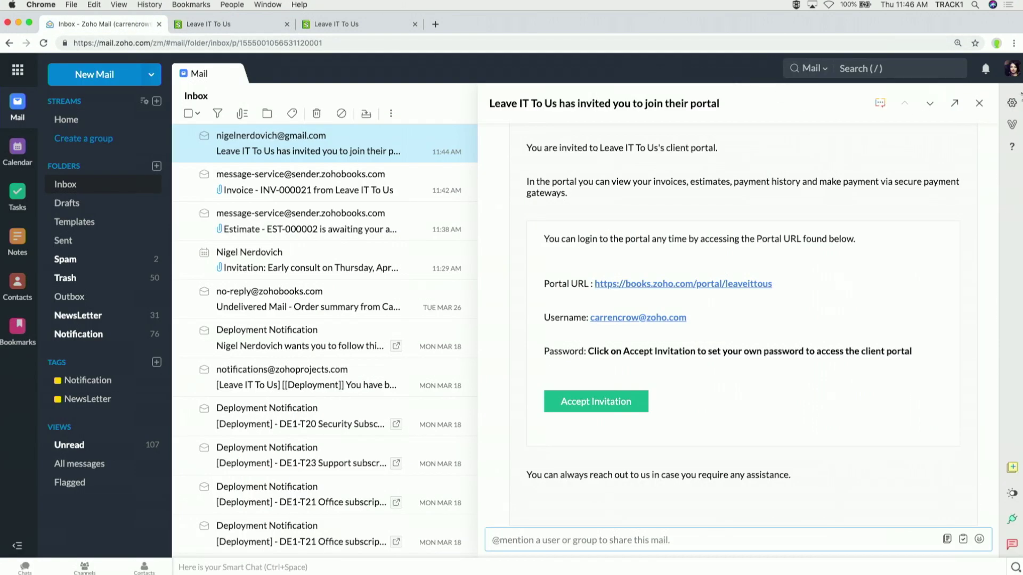
left_click(1012, 73)
triple_click(871, 89)
key("super+c")
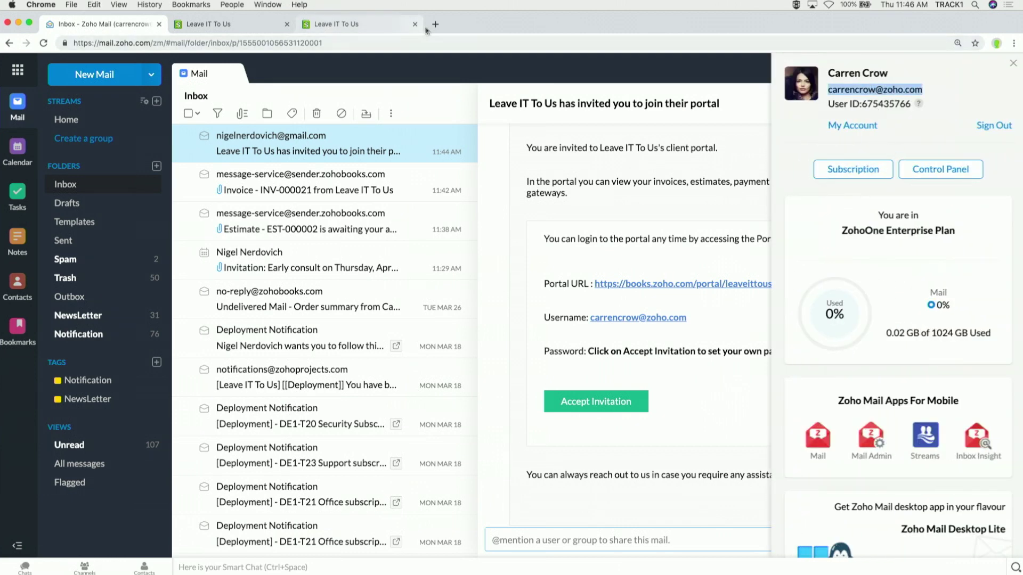
left_click(433, 25)
type("leave")
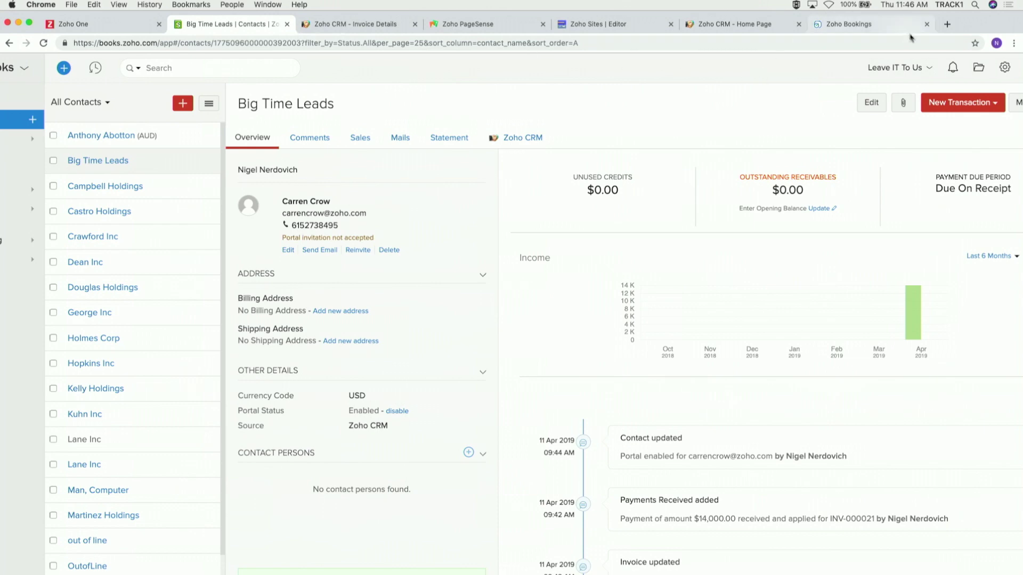
Load the leave-it-to-us.zohosites.com website and open its Support help center.
left_click(947, 21)
type("leave")
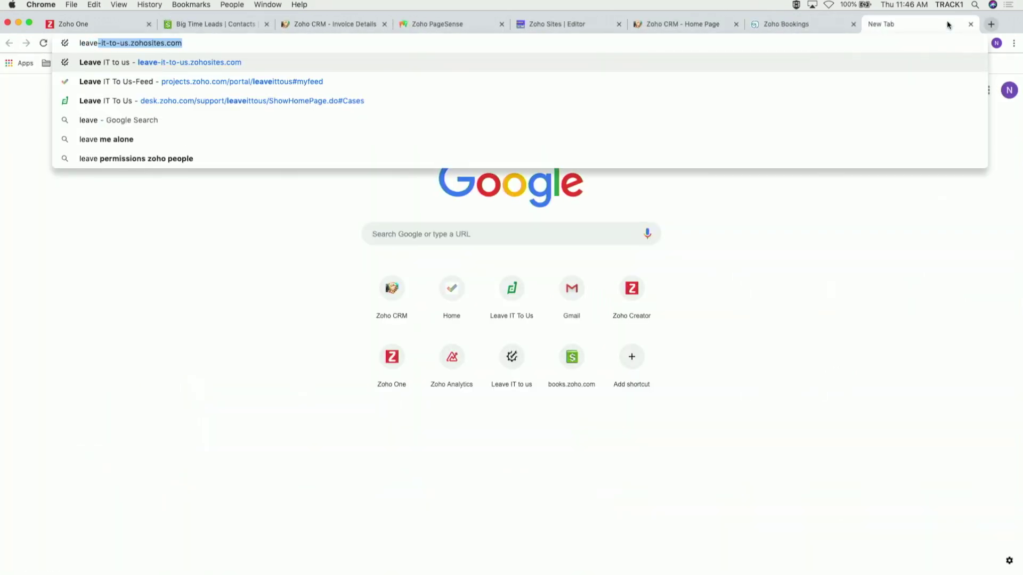
key("Return")
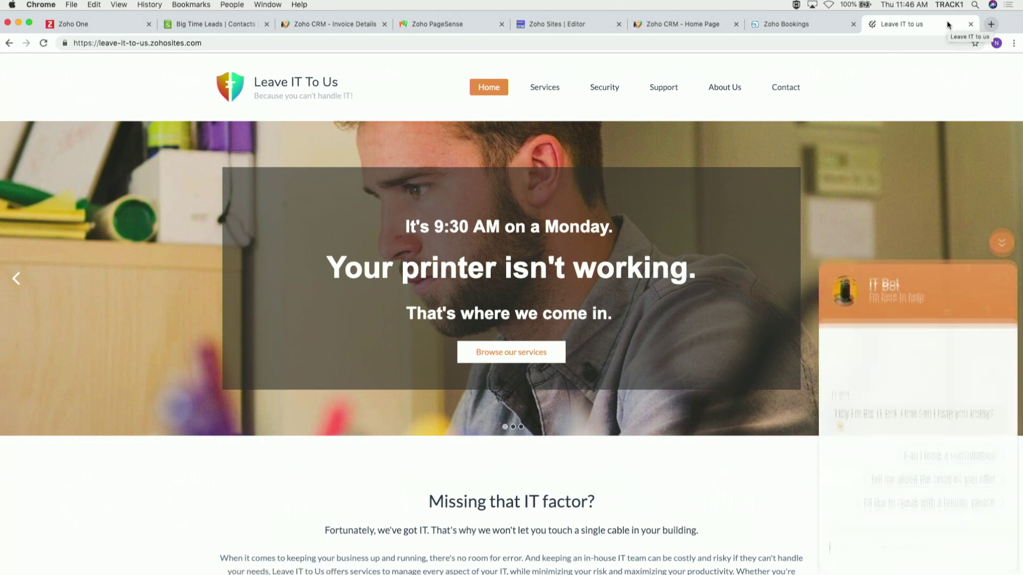
left_click(663, 87)
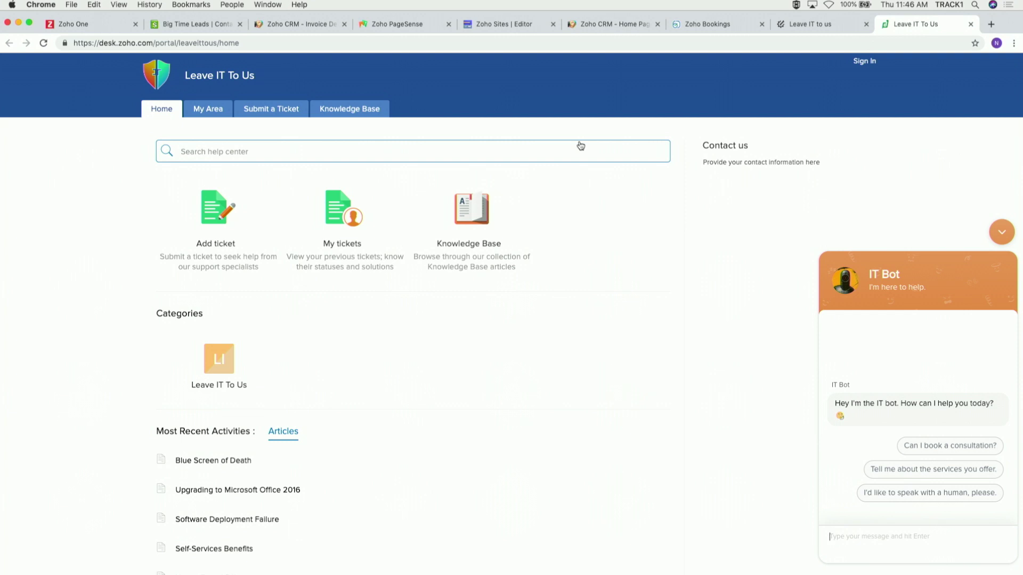
Dismiss the chat bot, zoom to 125%, start a new ticket and fill in the contact's name and e-mail.
left_click(1001, 232)
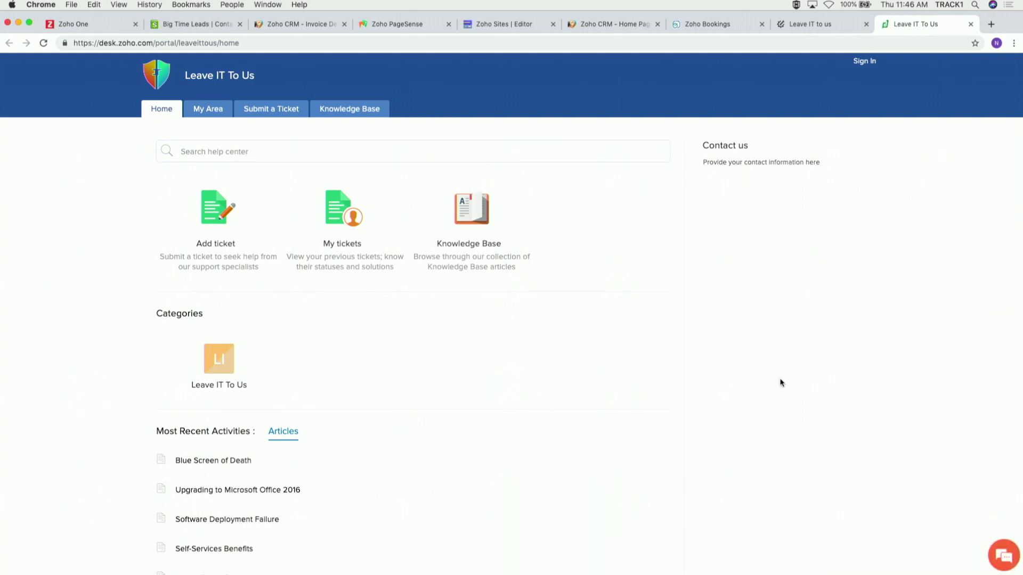
key("super+equal")
key("super+equal")
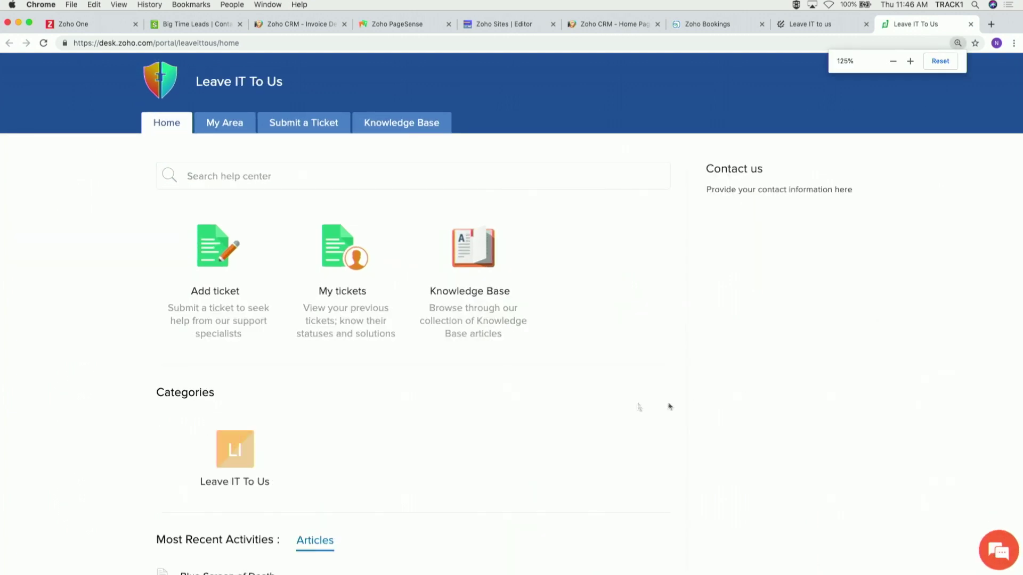
left_click(230, 267)
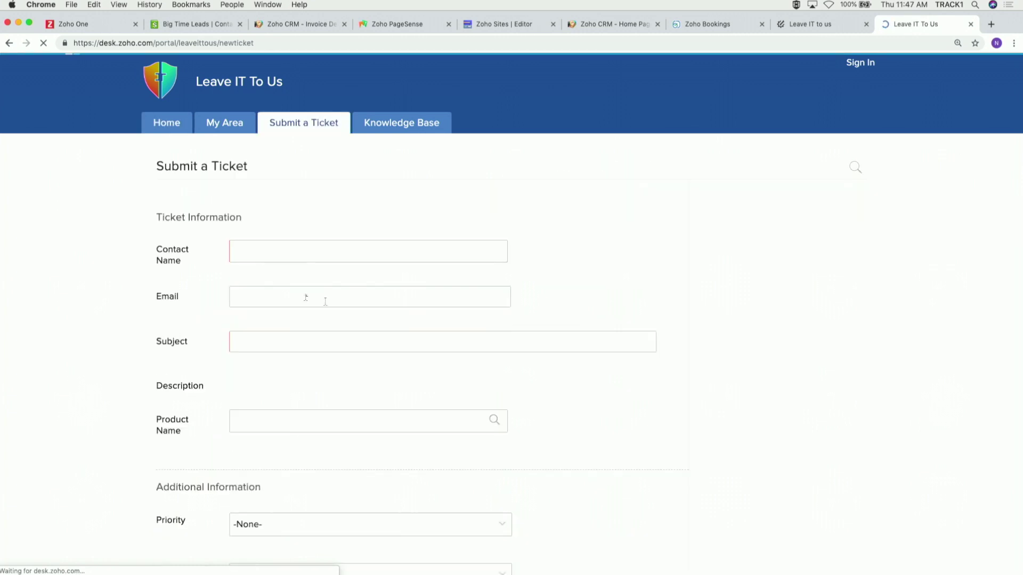
left_click(344, 261)
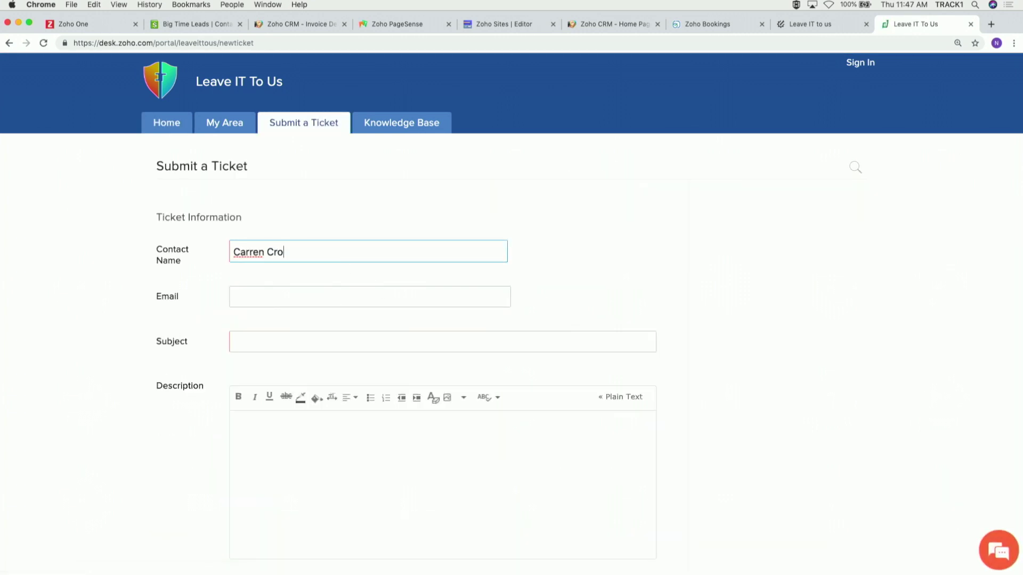
key("Tab")
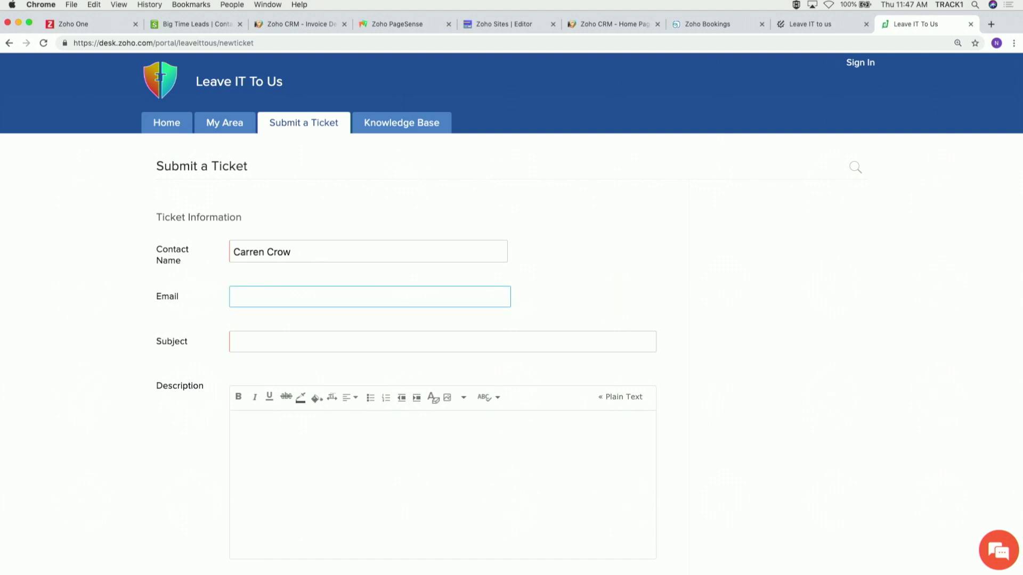
key("super+v")
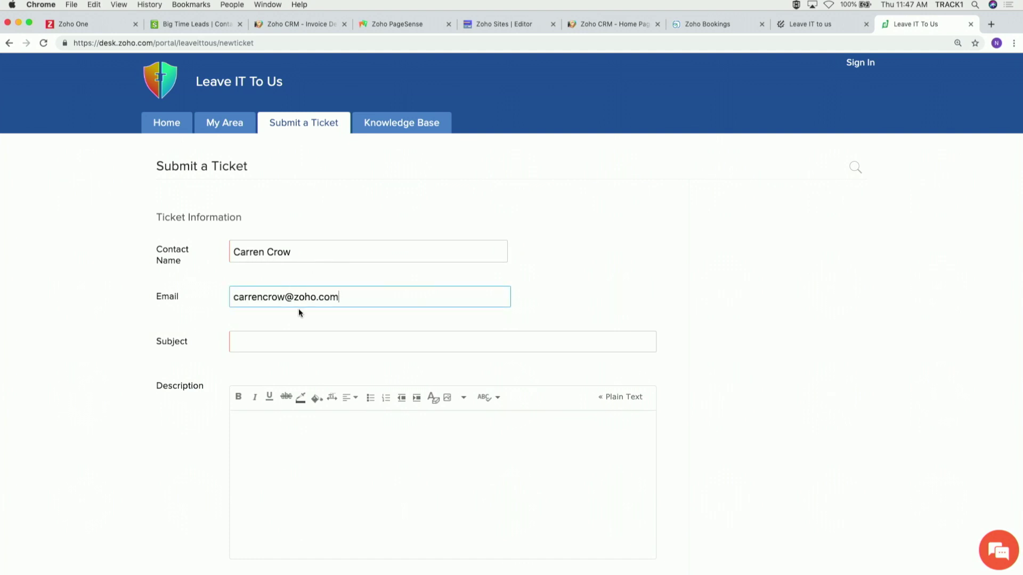
Give the ticket subject 'Networkd down what did i pay all that moneuy for' and description 'what have you done to me to my business'.
left_click(293, 348)
type("N")
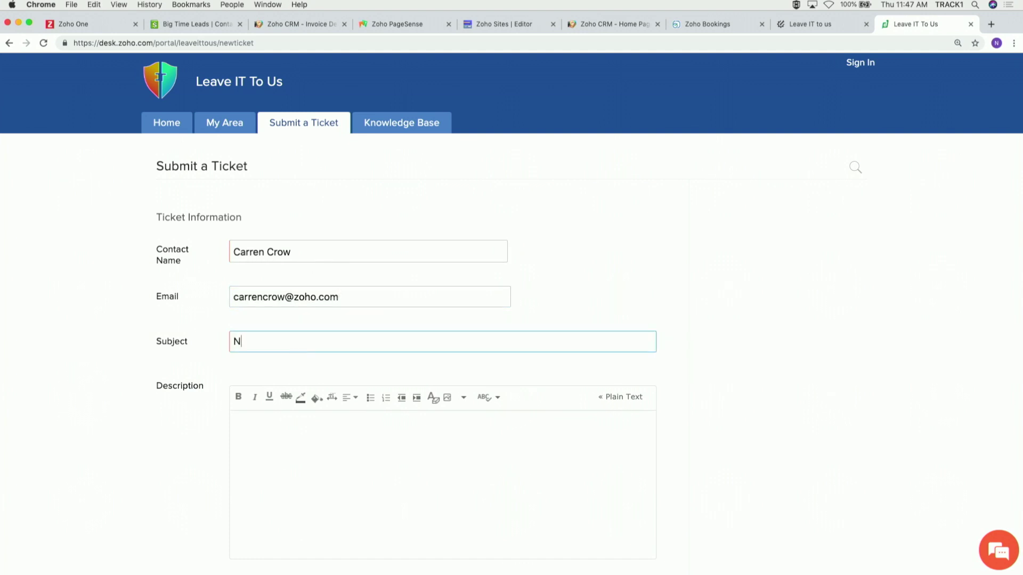
type("etworkd dow")
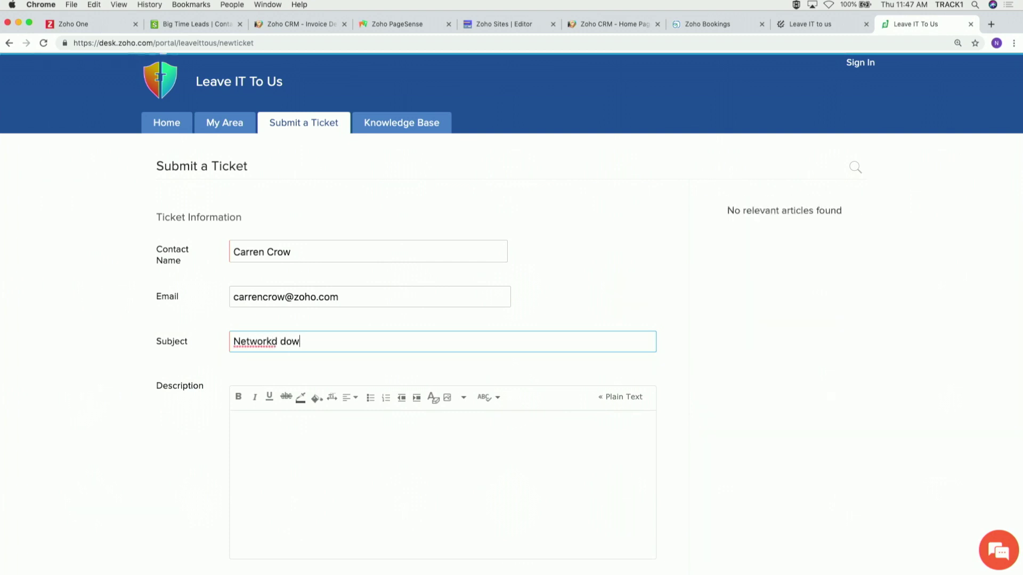
type("n what did i p")
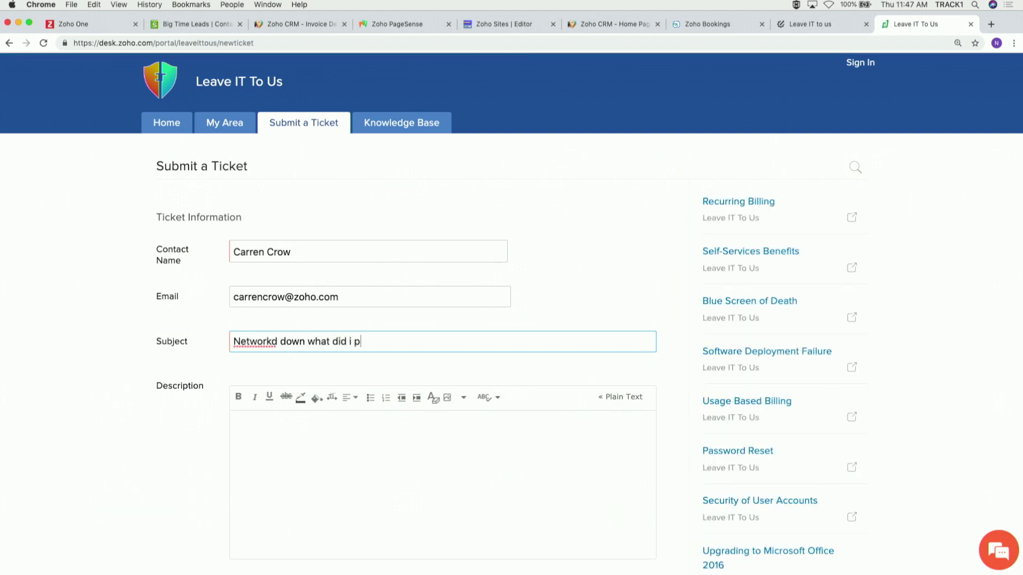
type("ay all that moneuy for")
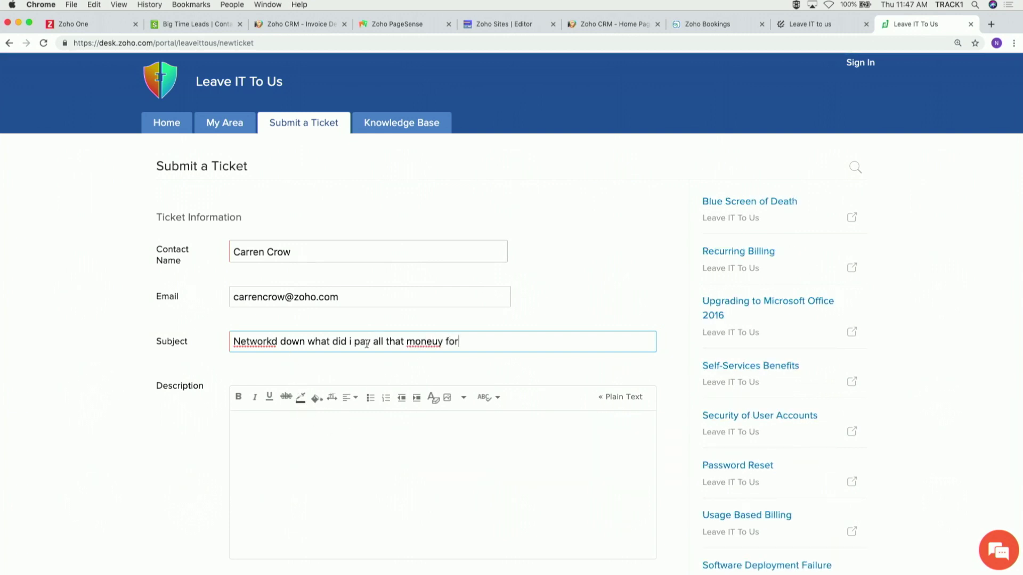
left_click(349, 457)
type("what h")
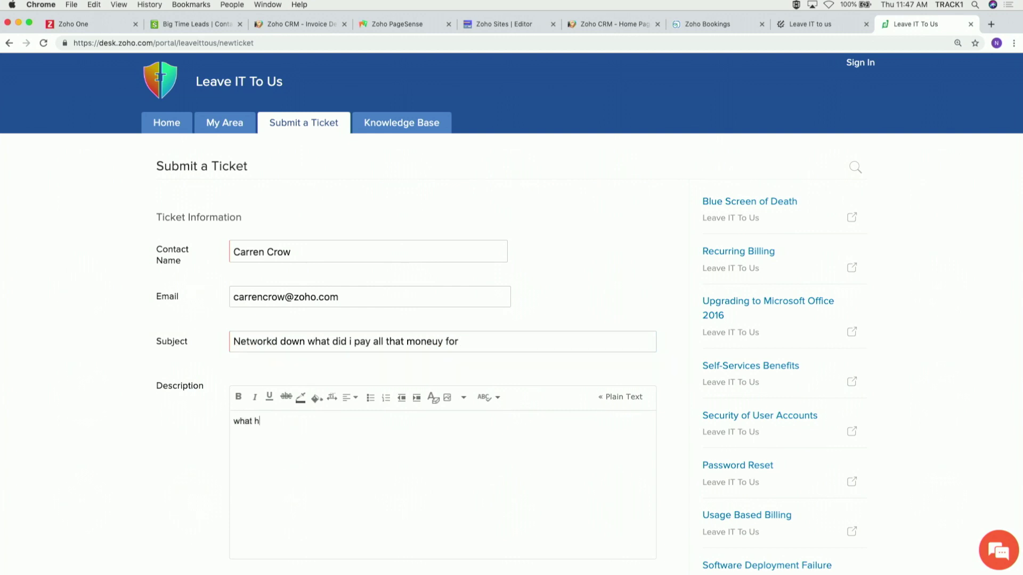
type("ave you done to me to my business")
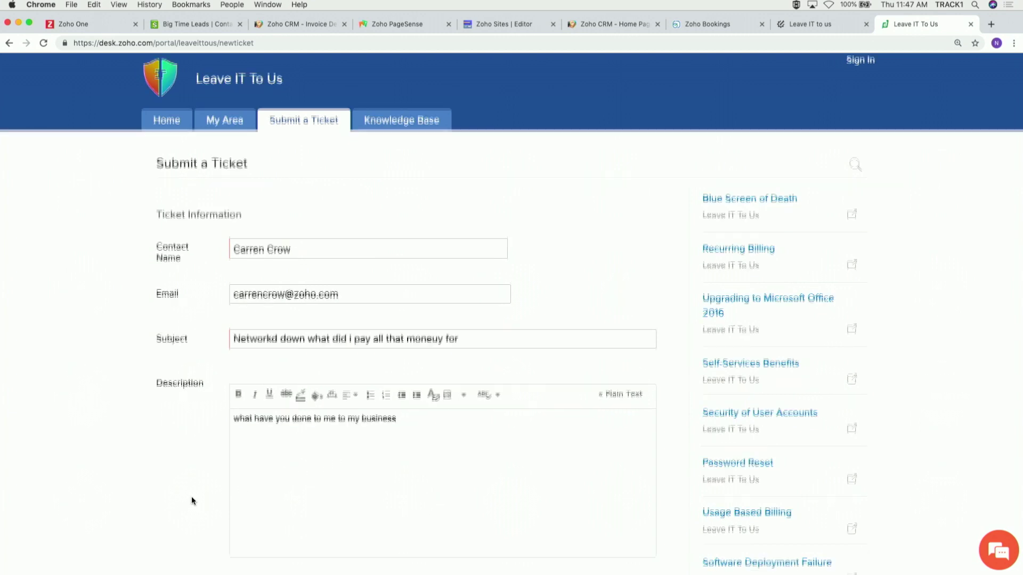
Enter the word verification code and submit the ticket.
scroll(251, 420, "down", 5)
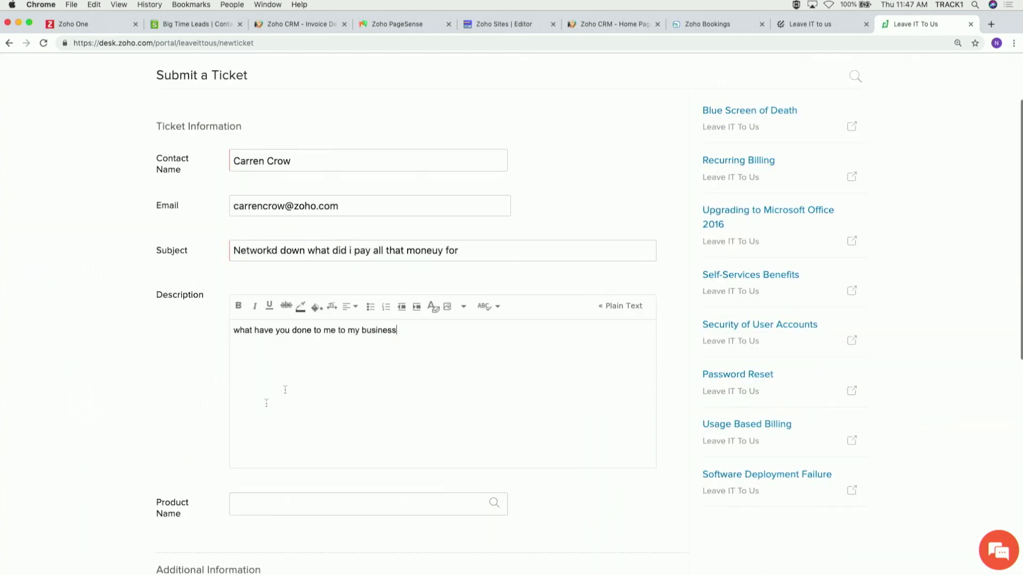
scroll(327, 376, "down", 3)
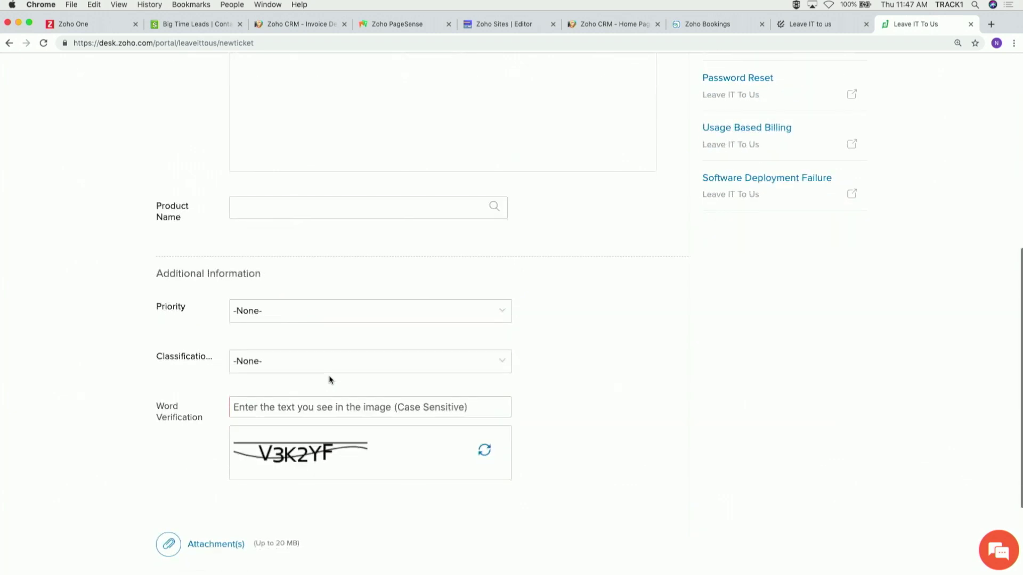
left_click(310, 403)
type("V")
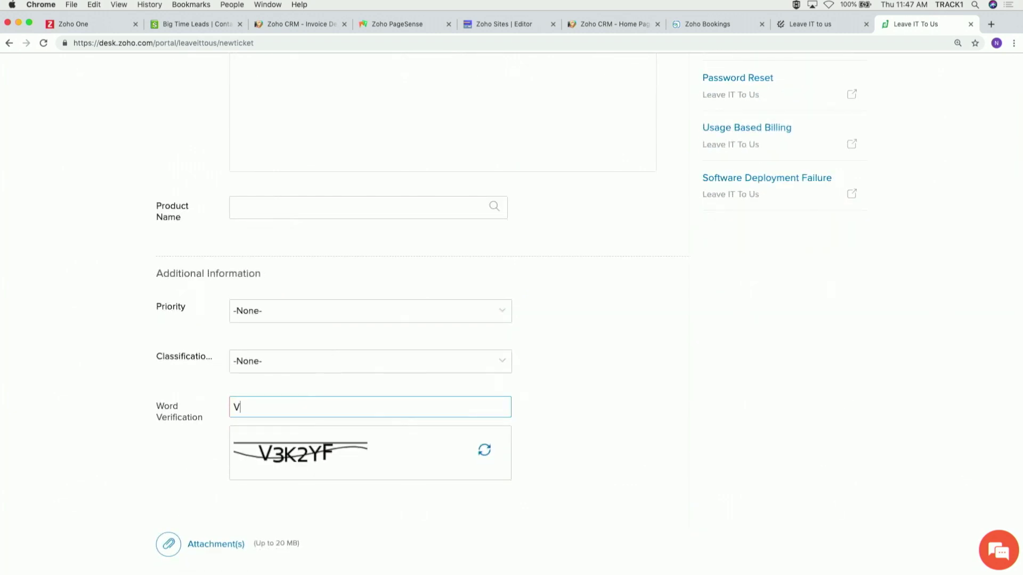
type("3K2YF")
scroll(576, 394, "down", 3)
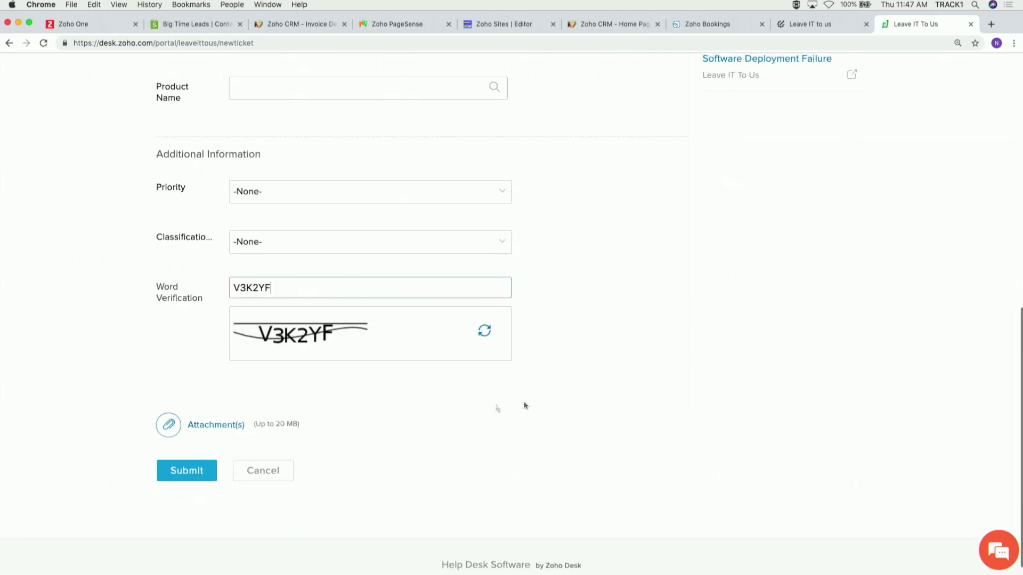
left_click(193, 472)
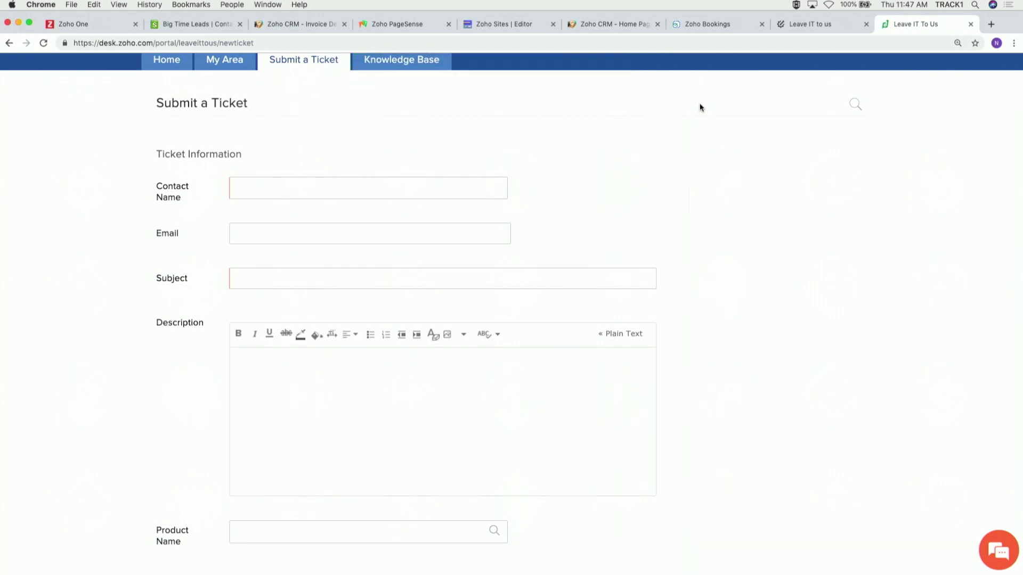
Load desk.zoho.com in a new tab and open ticket #174 from All Tickets.
left_click(991, 25)
type("desk")
key("Return")
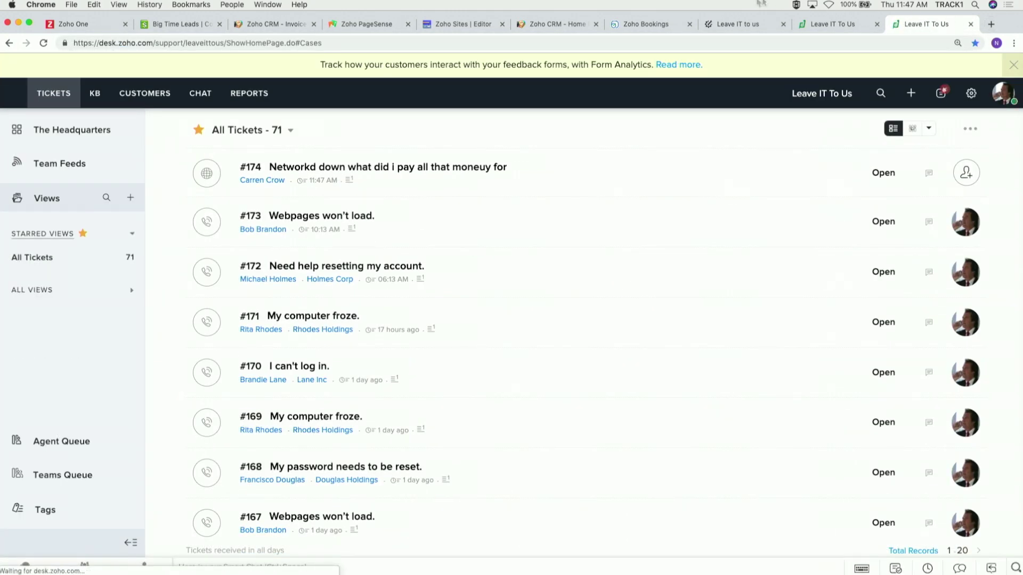
left_click(436, 169)
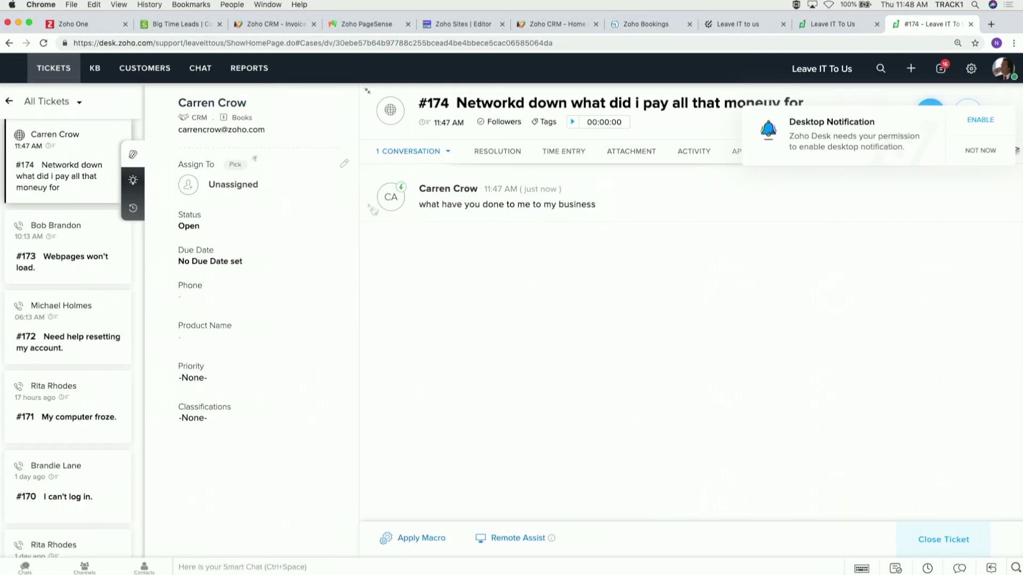
Decline desktop notifications and review the customer's CRM contact and Potentials for ticket 174.
left_click(994, 155)
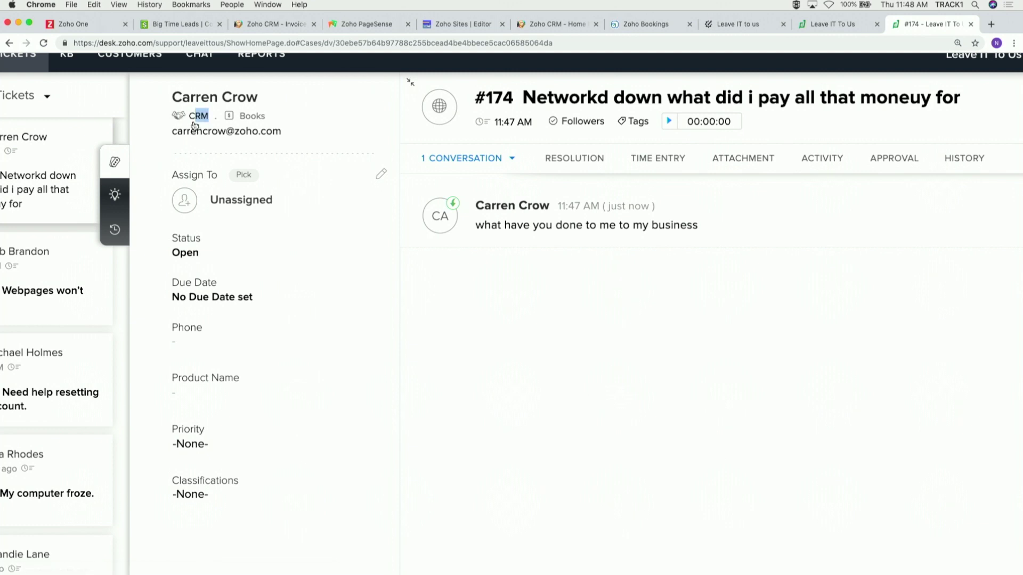
left_click(196, 116)
scroll(246, 304, "down", 1)
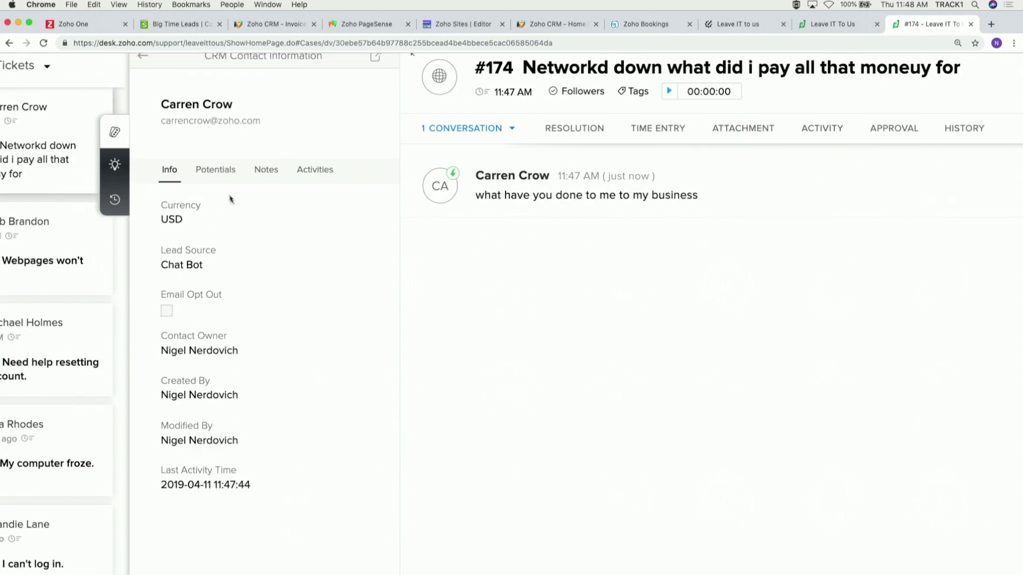
left_click(217, 179)
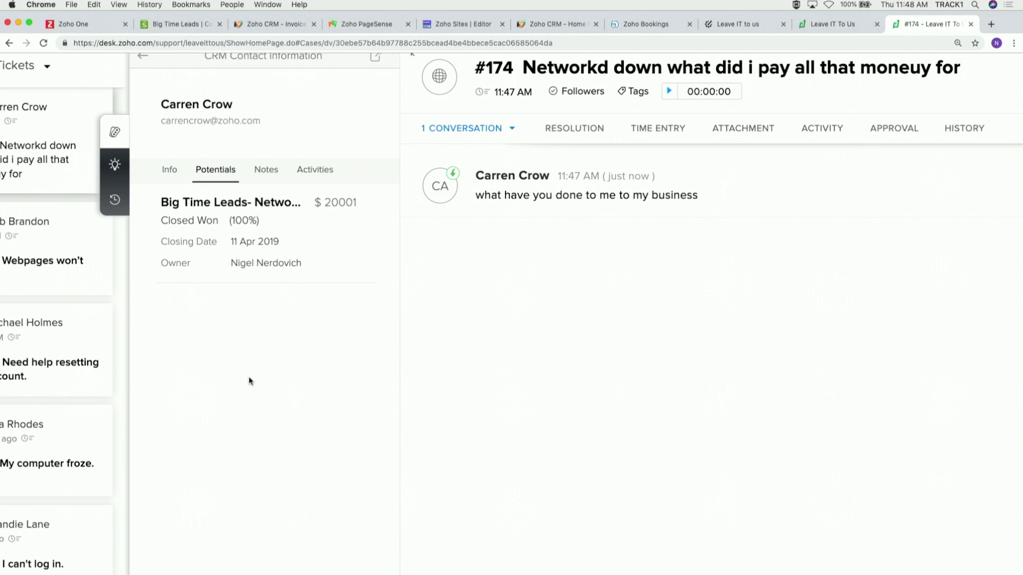
scroll(250, 382, "up", 1)
left_click(142, 81)
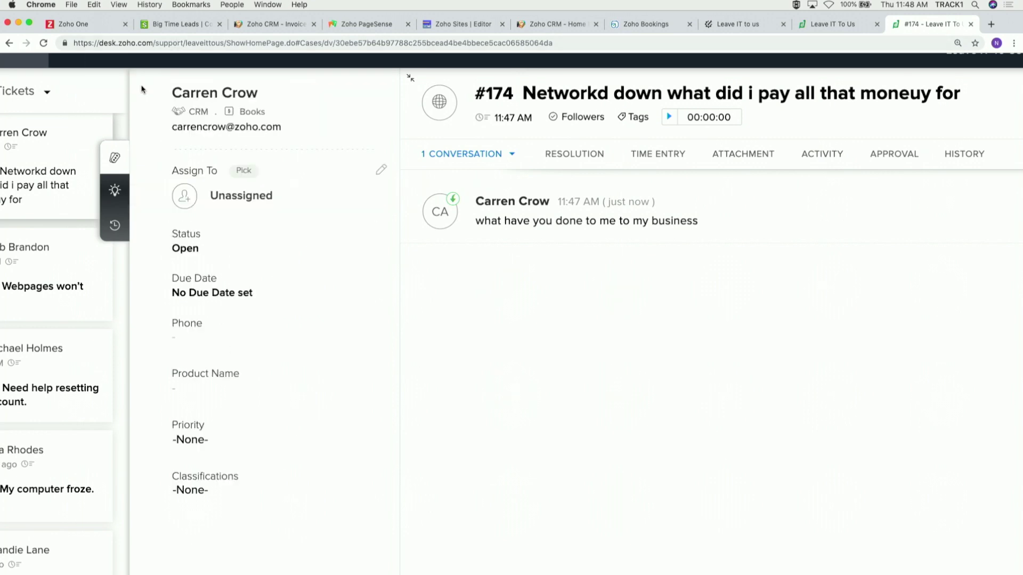
Review the customer's Zoho Books estimates and balance overview, then advance to the Thank you slide.
left_click(253, 113)
left_click(284, 199)
left_click(183, 198)
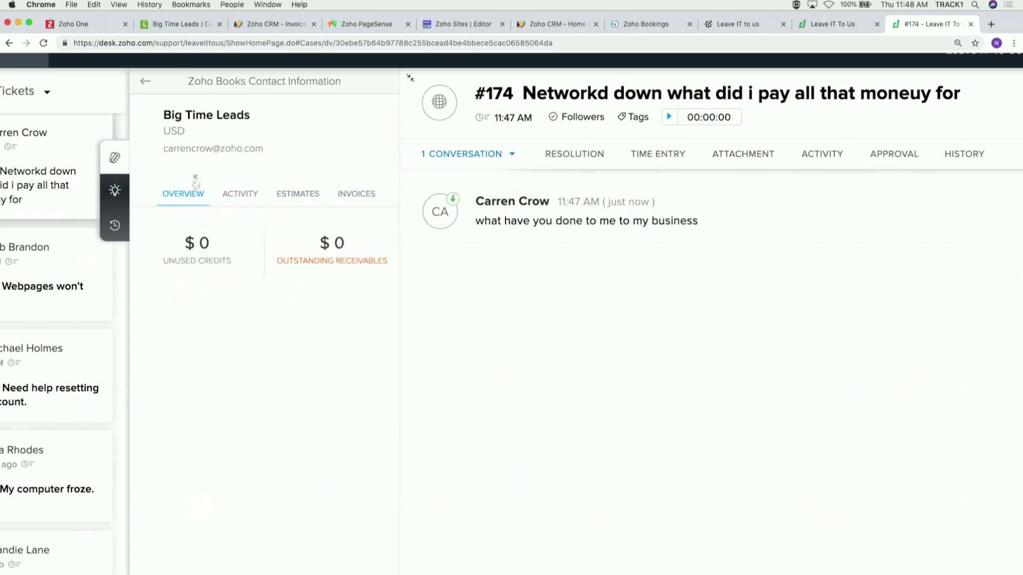
left_click(147, 81)
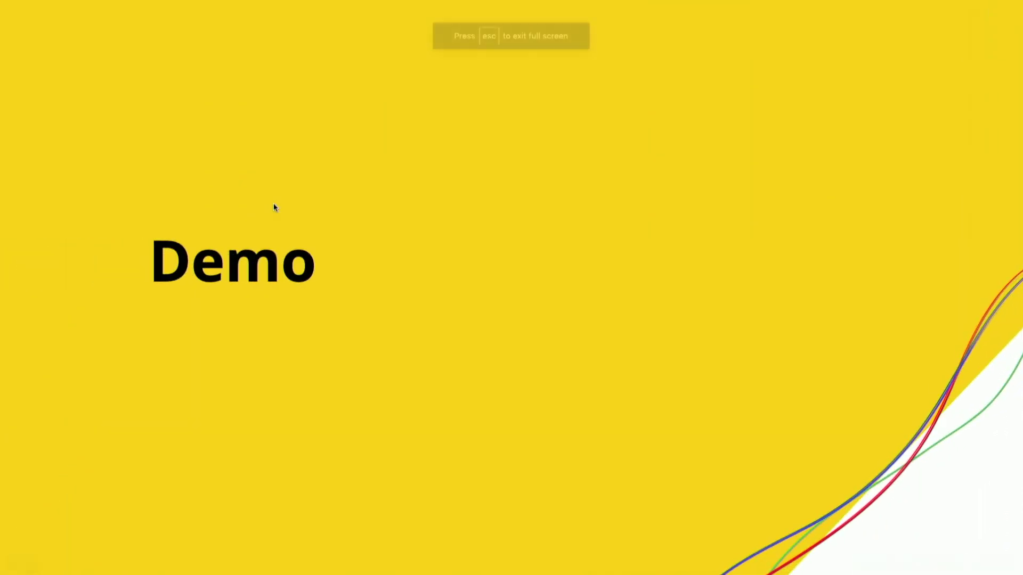
key("Right")
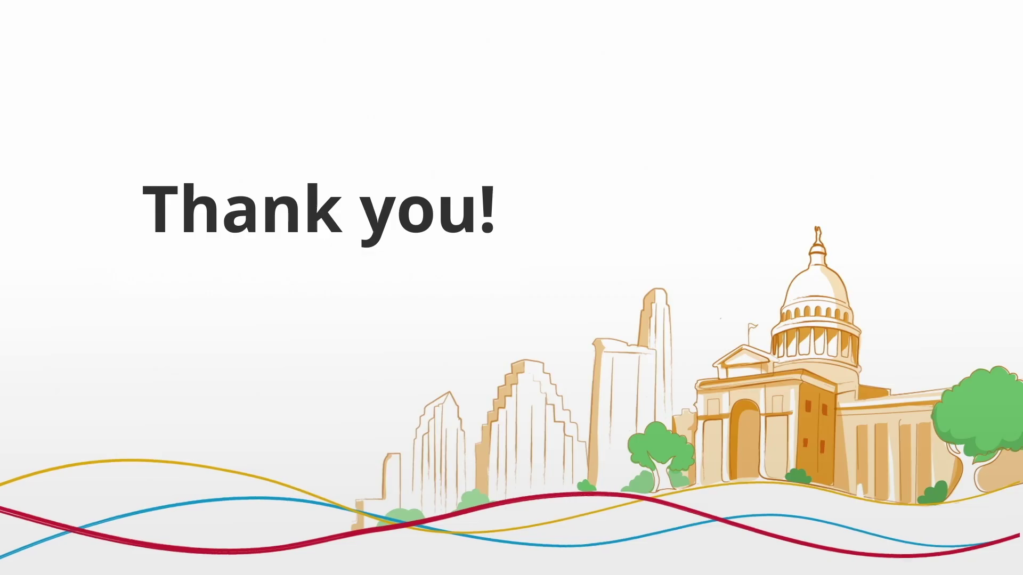